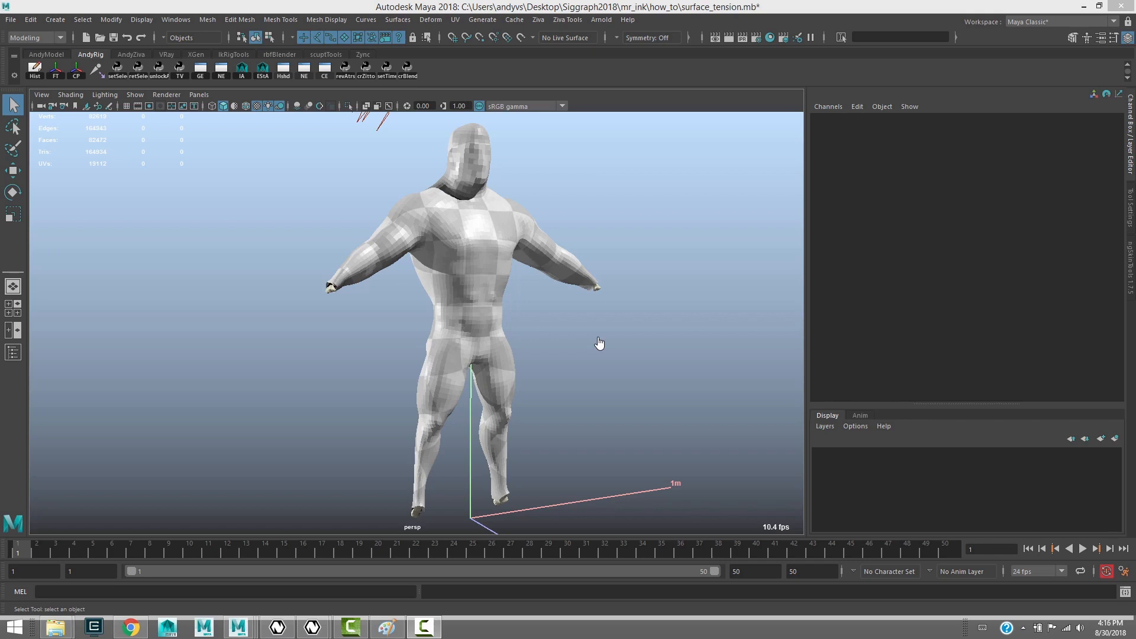
Hide the skin mesh to expose the anatomy and open the Outliner.
left_click(911, 468)
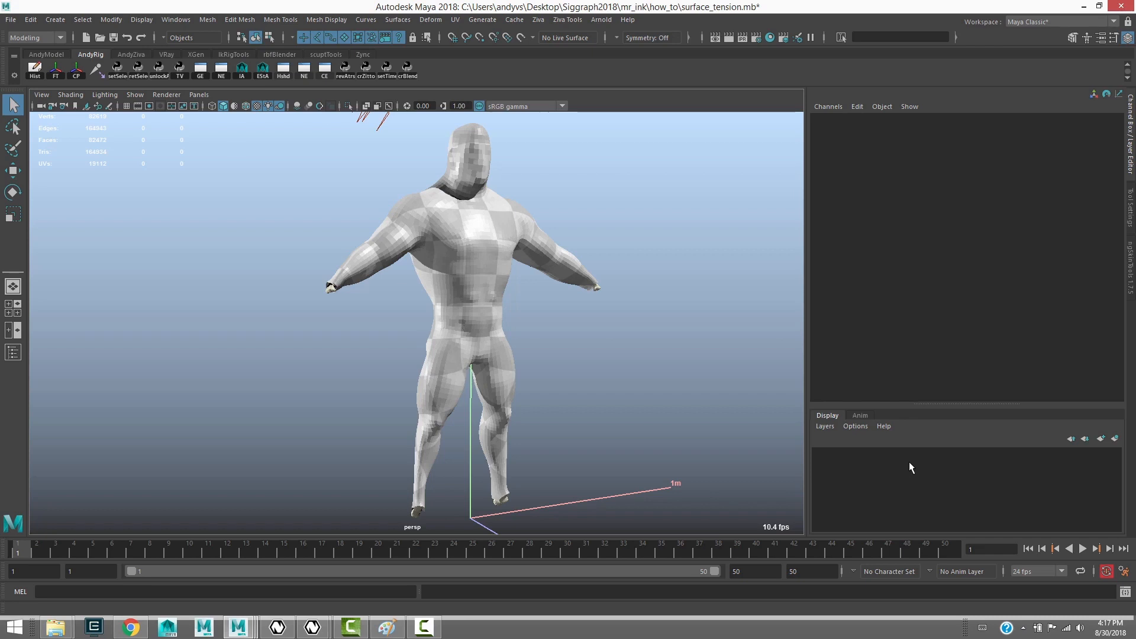
left_click(510, 351)
mouse_move(542, 328)
left_mouse_down("alt")
mouse_move(577, 322)
mouse_move(591, 301)
mouse_move(565, 361)
mouse_move(562, 318)
left_mouse_up("alt")
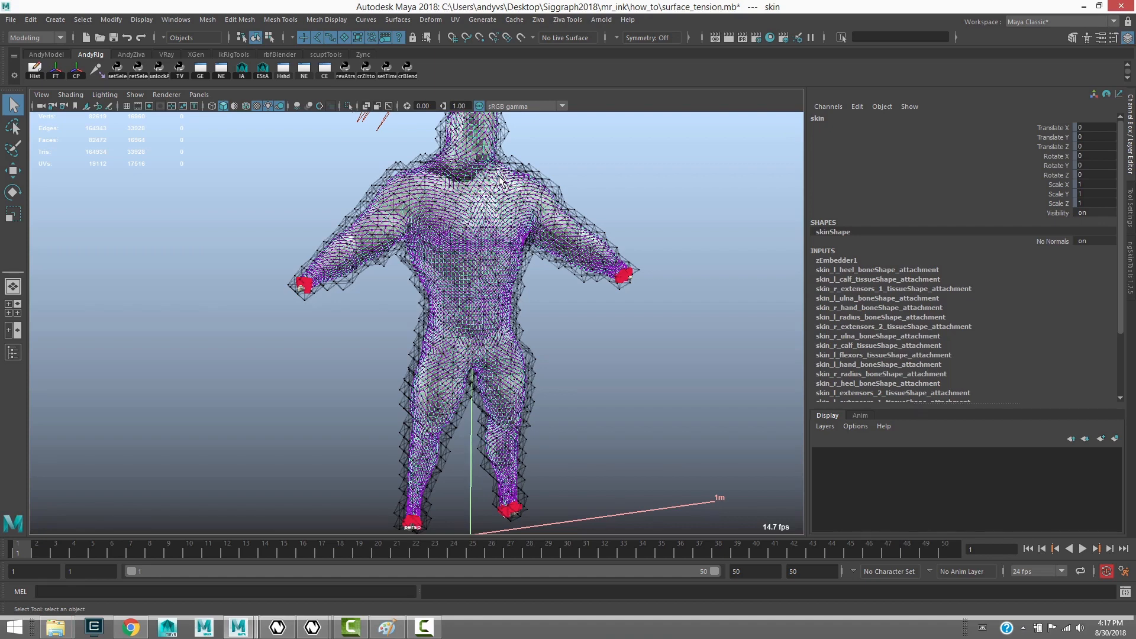
key("ctrl+h")
key("shift+o")
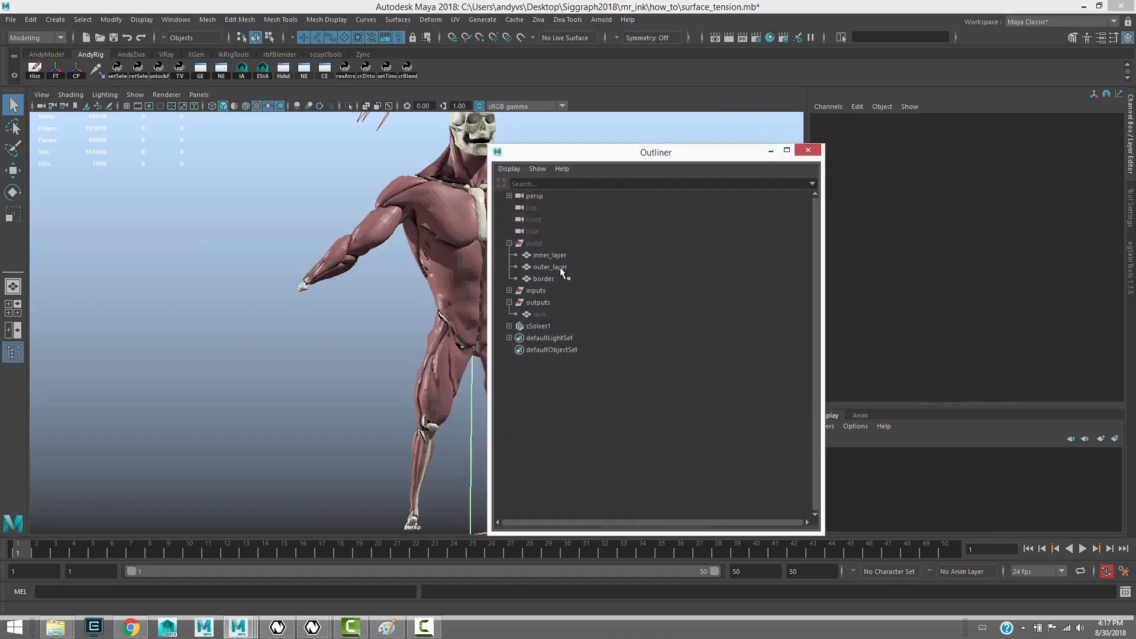
Show the build group and hide its outer_layer and border meshes to examine inner_layer over the muscles.
left_click(548, 255)
left_click(540, 244)
key("shift+h")
left_click(555, 256)
middle_click_drag(397, 259, 361, 260, "alt")
left_click(541, 268)
left_click(544, 277, "shift")
key("ctrl+h")
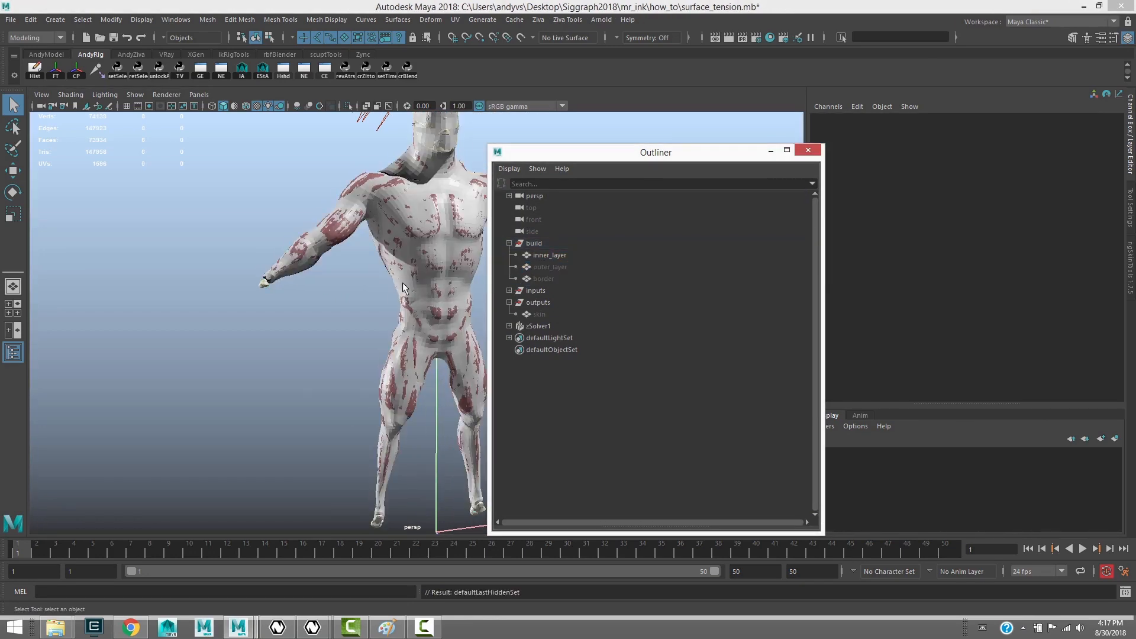
left_click_drag(406, 290, 287, 316, "alt")
right_click_drag(287, 316, 350, 329, "alt")
mouse_move(366, 329)
left_mouse_down("alt")
mouse_move(330, 330)
mouse_move(346, 328)
left_mouse_up("alt")
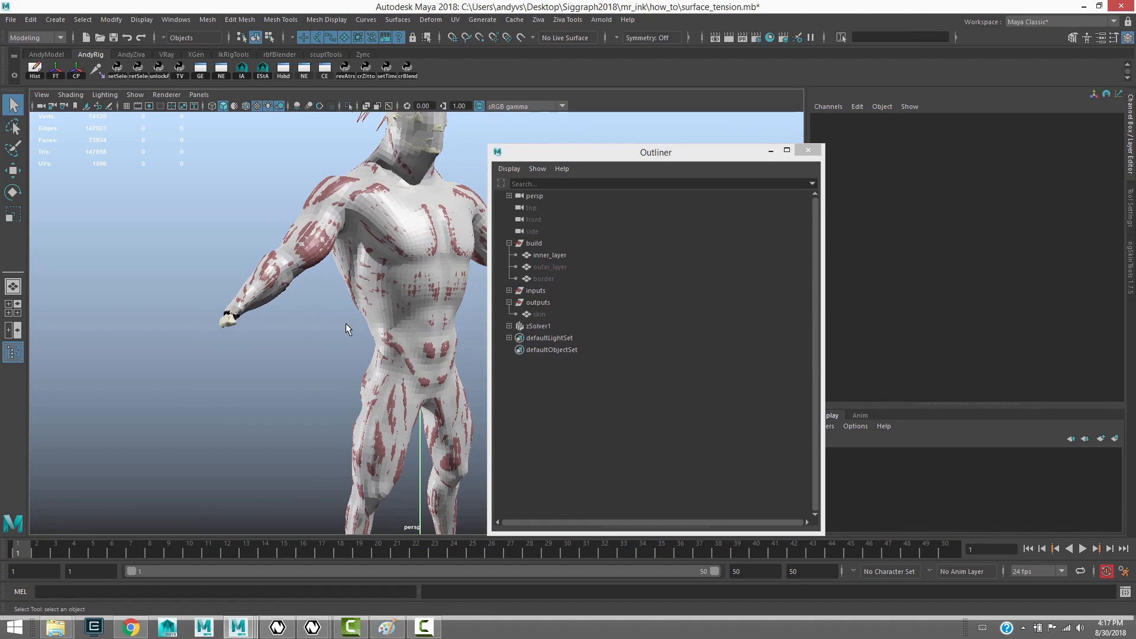
Unhide the outer_layer and border meshes and frame the border at the wrist.
left_click(555, 266)
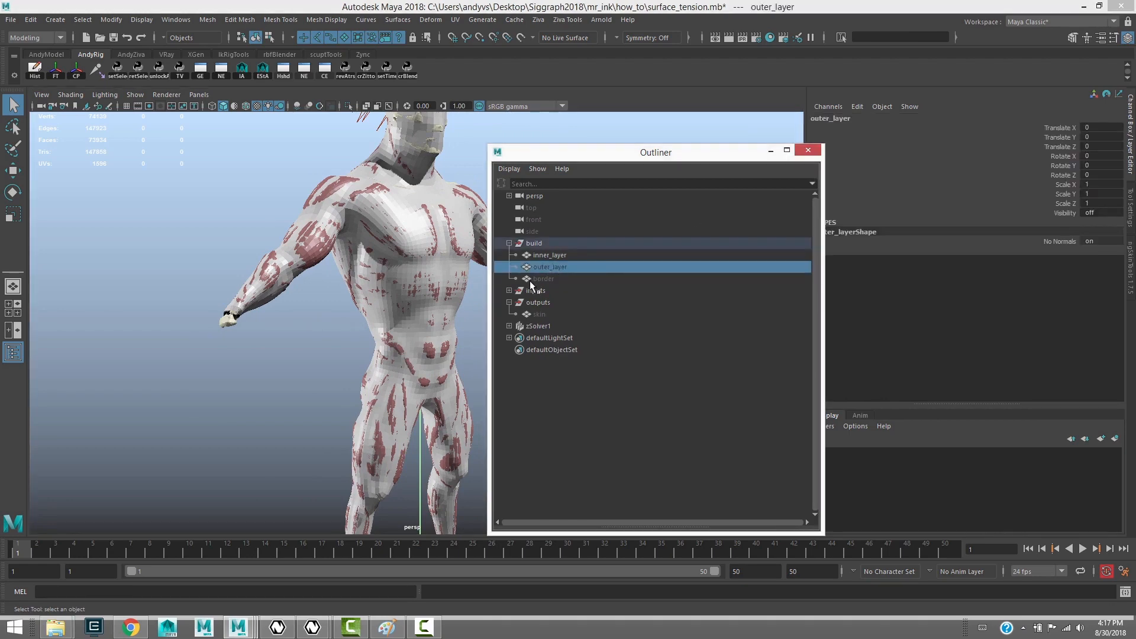
key("shift+h")
left_click_drag(417, 302, 336, 321, "alt")
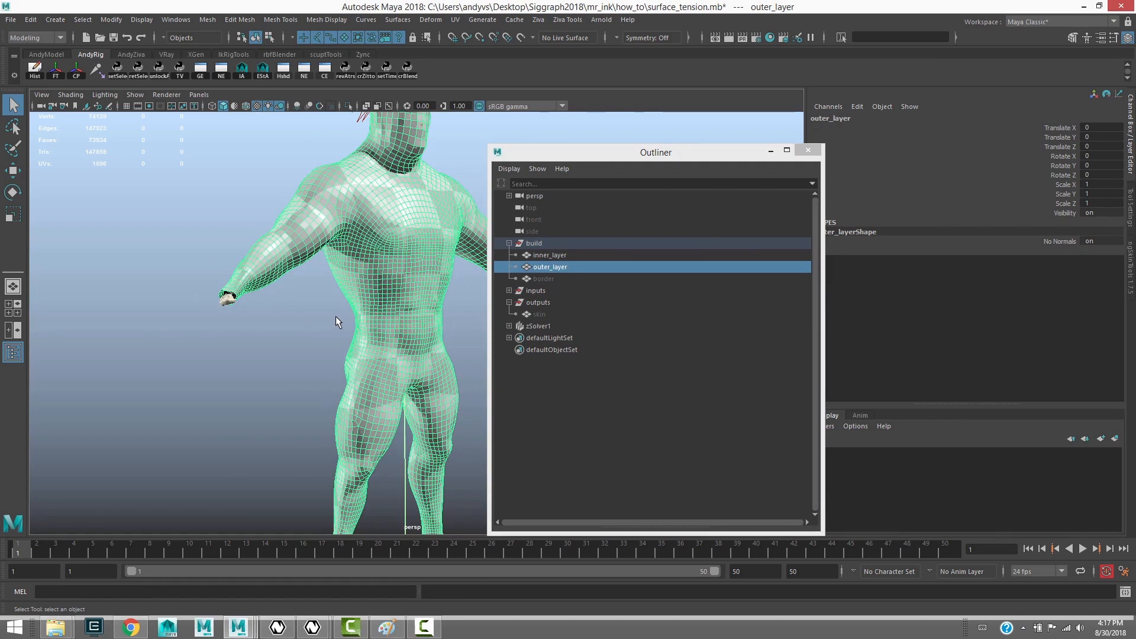
left_click(556, 278)
key("shift+h")
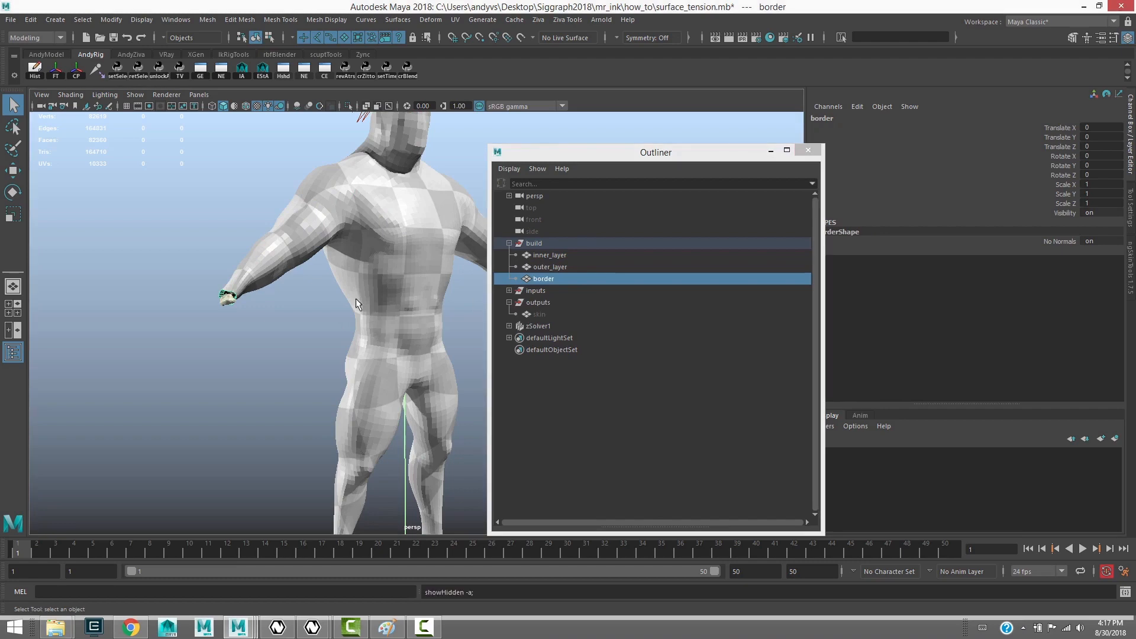
key("f")
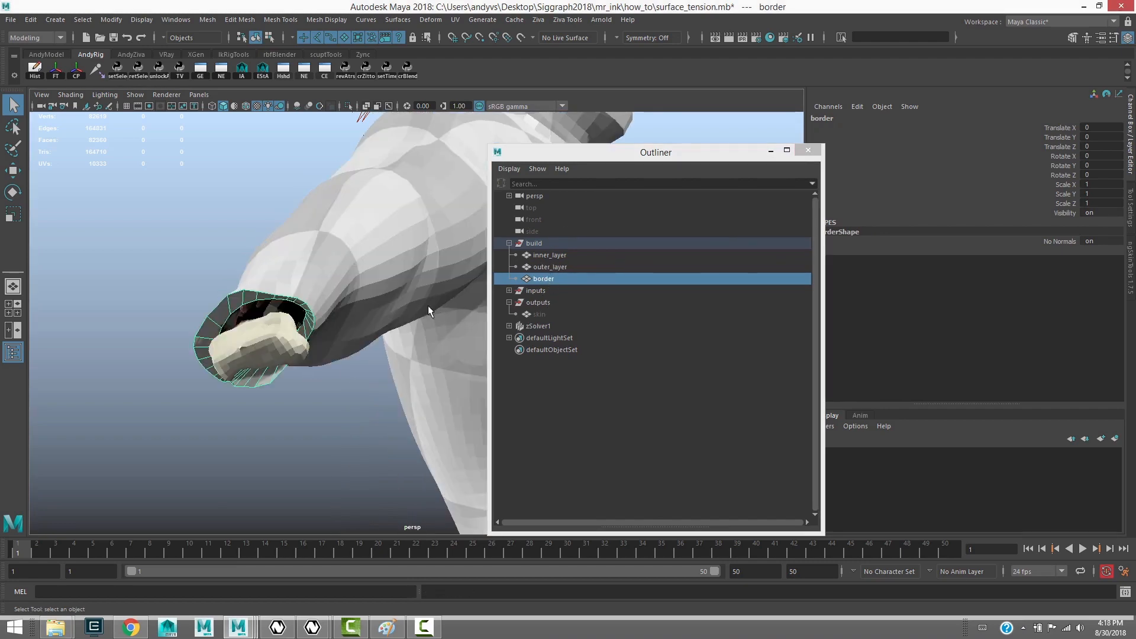
Select inner_layer, outer_layer and border together and examine how they form the body surface.
left_click(550, 255)
left_click(559, 267, "shift")
key("f")
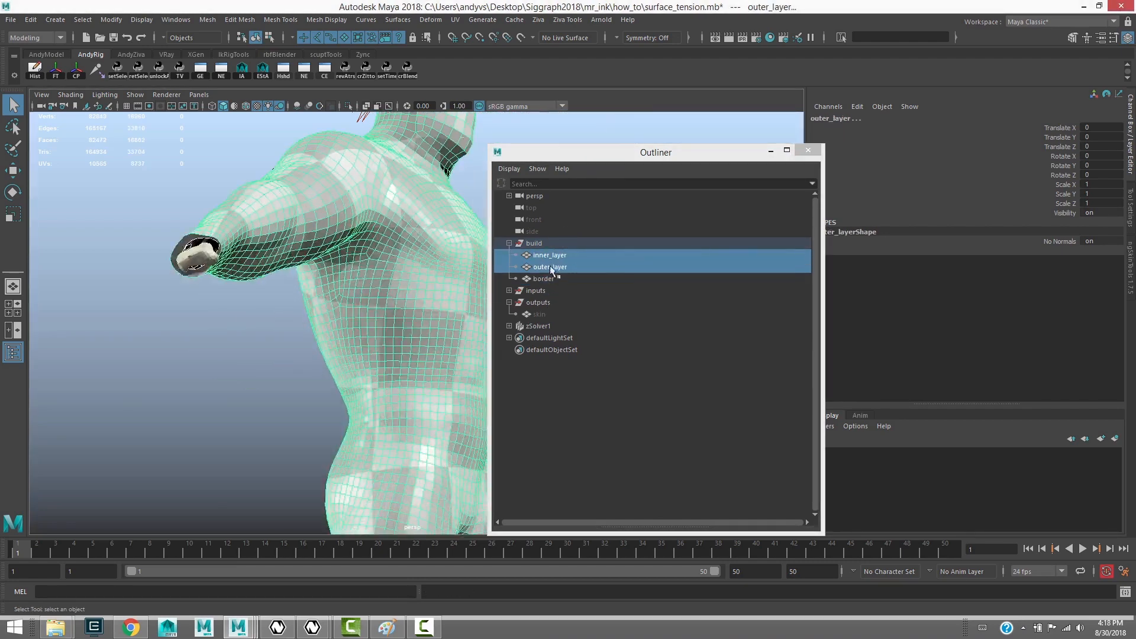
left_click(551, 278, "shift")
key("f")
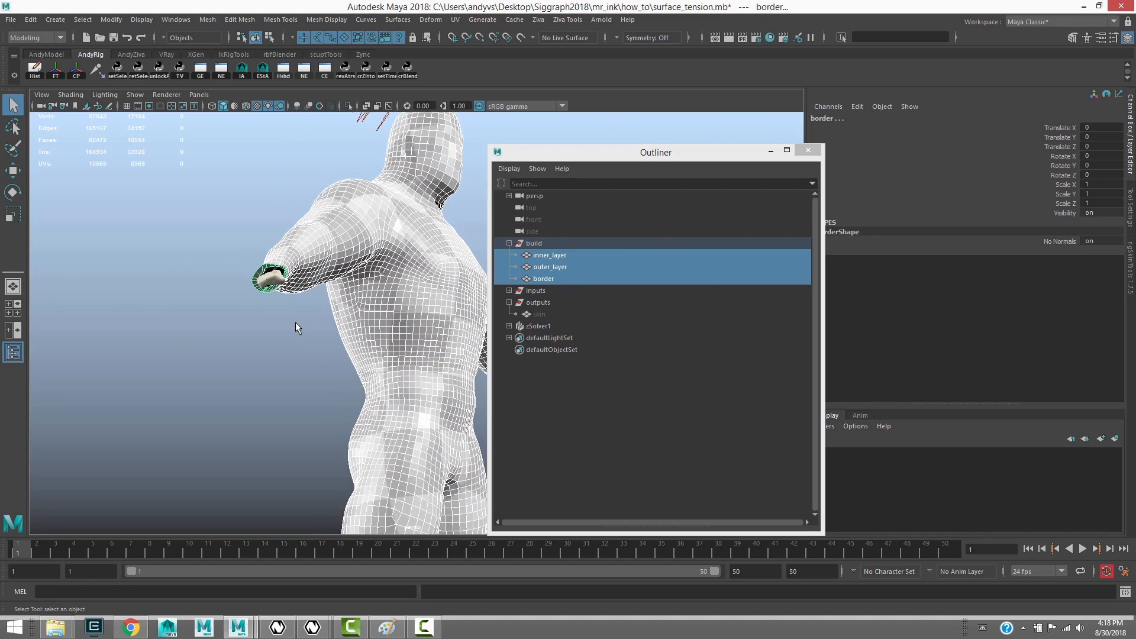
right_click_drag(369, 291, 331, 290, "alt")
middle_click_drag(331, 290, 248, 269, "alt")
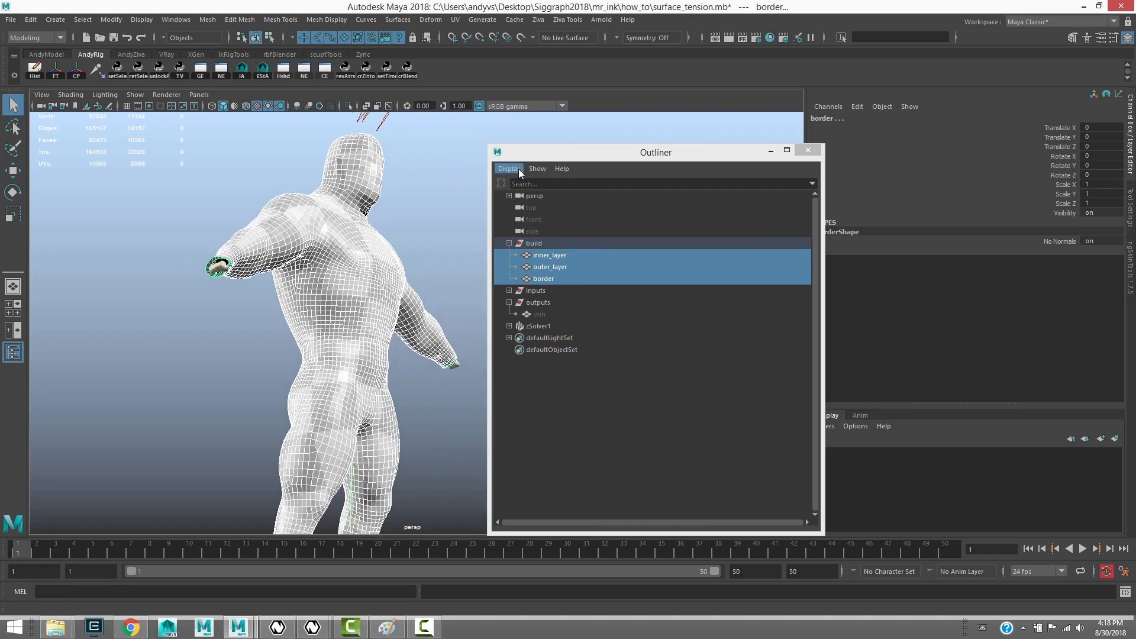
Hide the collapsed build group and show the skin mesh in outputs to inspect its simulation cage and attachments.
key("Up")
left_click(509, 243)
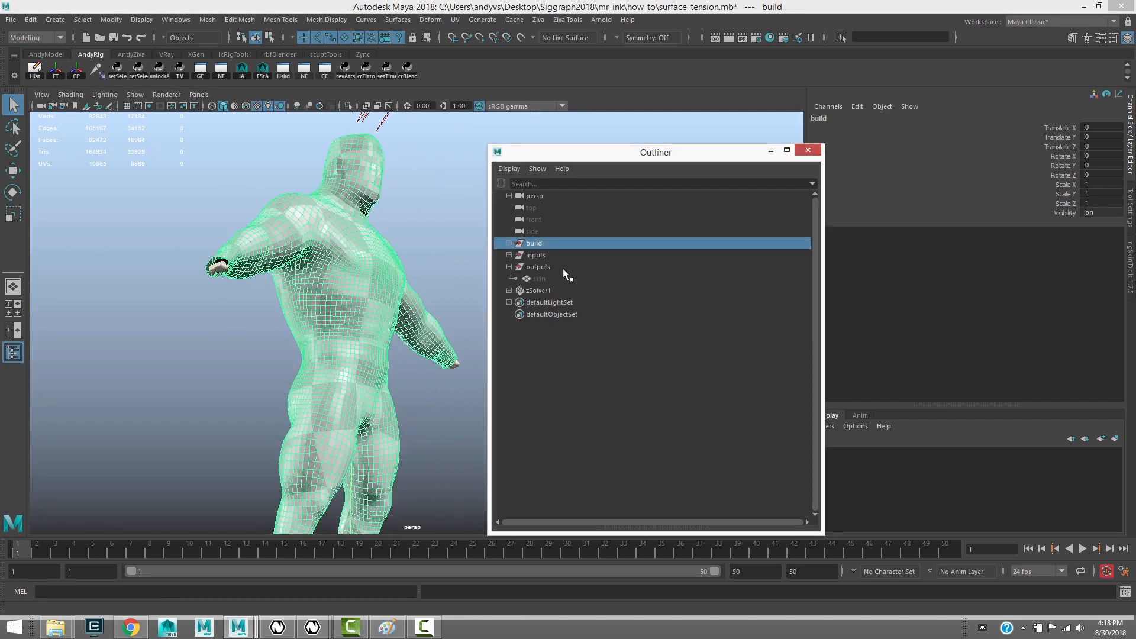
key("ctrl+h")
left_click(539, 278)
key("shift+h")
mouse_move(441, 295)
left_mouse_down("alt")
mouse_move(431, 296)
mouse_move(461, 295)
left_mouse_up("alt")
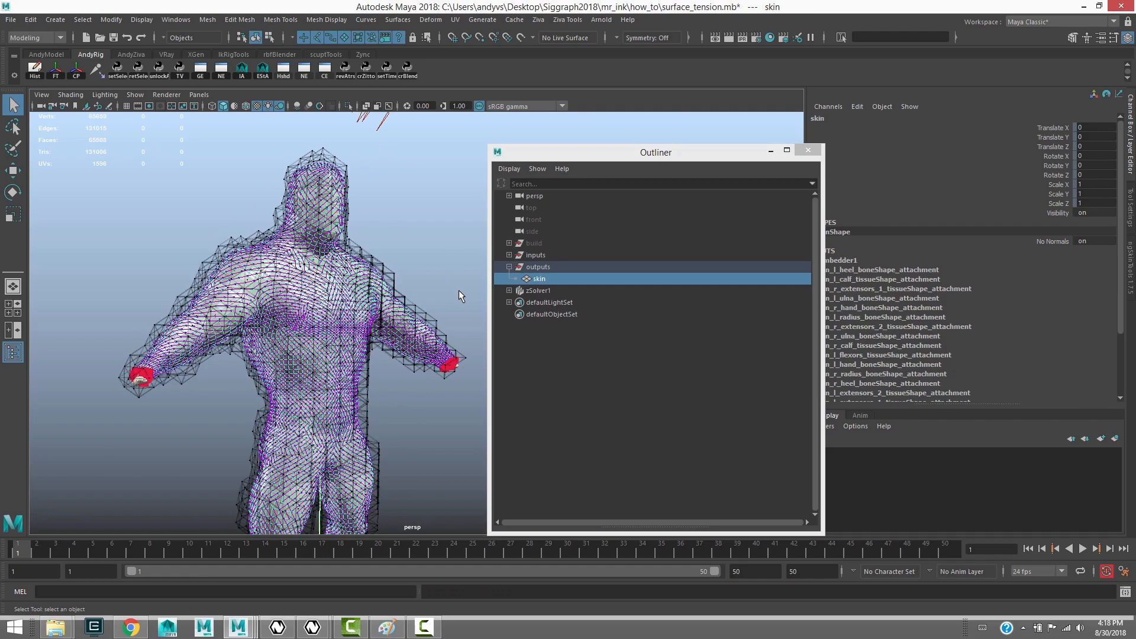
middle_click_drag(291, 329, 284, 237, "alt")
right_click_drag(284, 266, 323, 337, "alt")
left_click_drag(323, 339, 290, 283, "alt")
key("f")
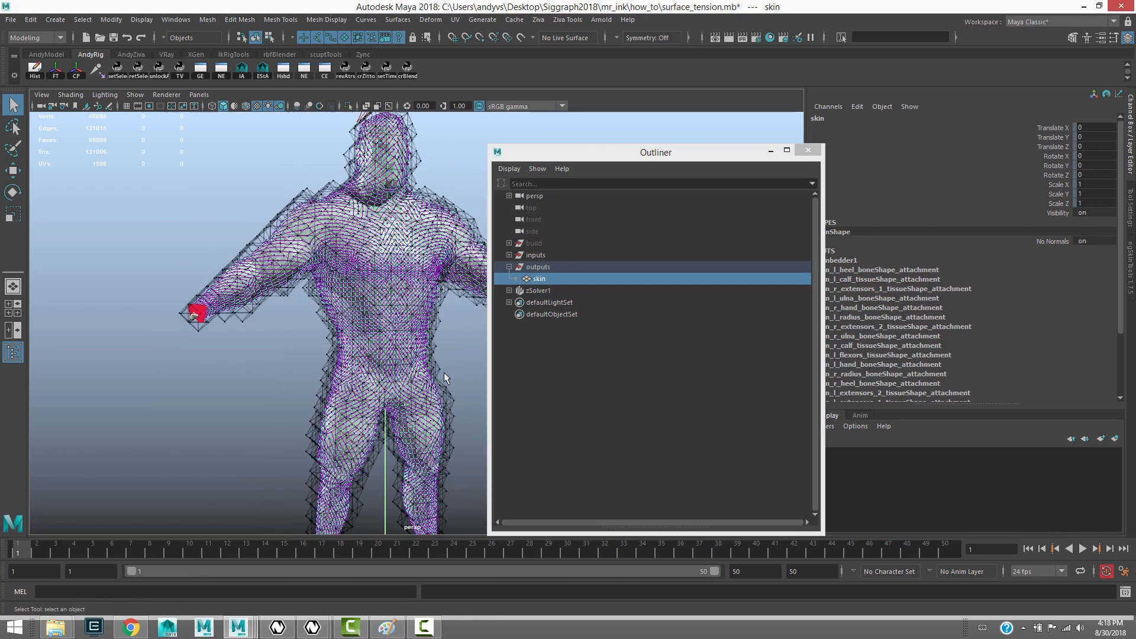
Hide the outputs group and expand the inputs group to examine its muscles and bones.
left_click(509, 267)
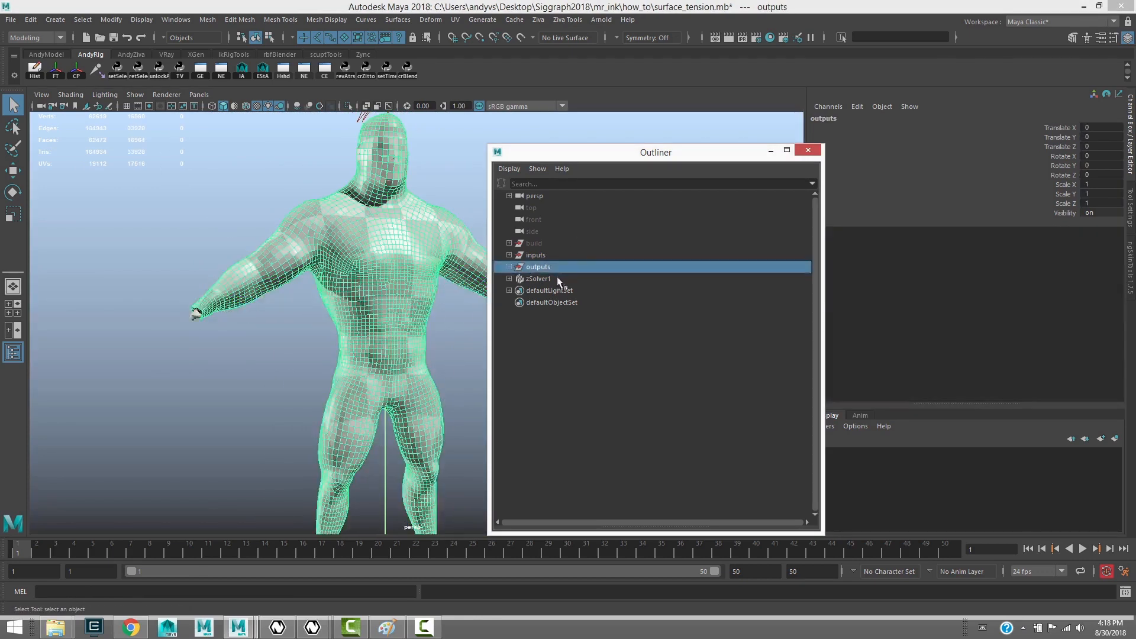
left_click(536, 244, "ctrl")
key("ctrl+h")
left_click(534, 256)
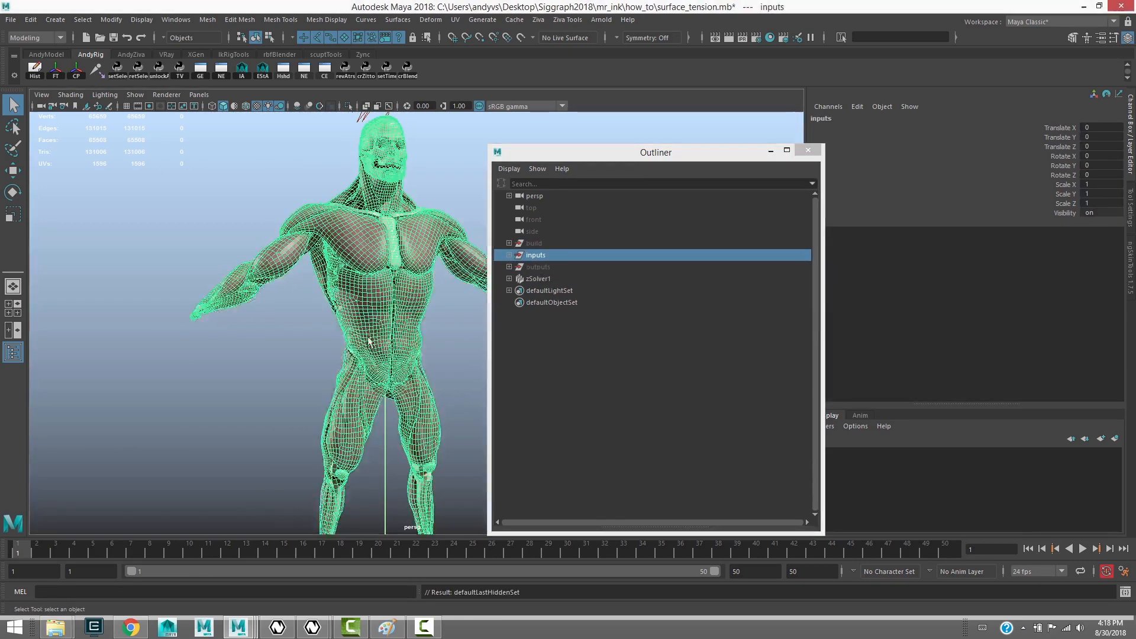
left_click(510, 255)
left_click(248, 450)
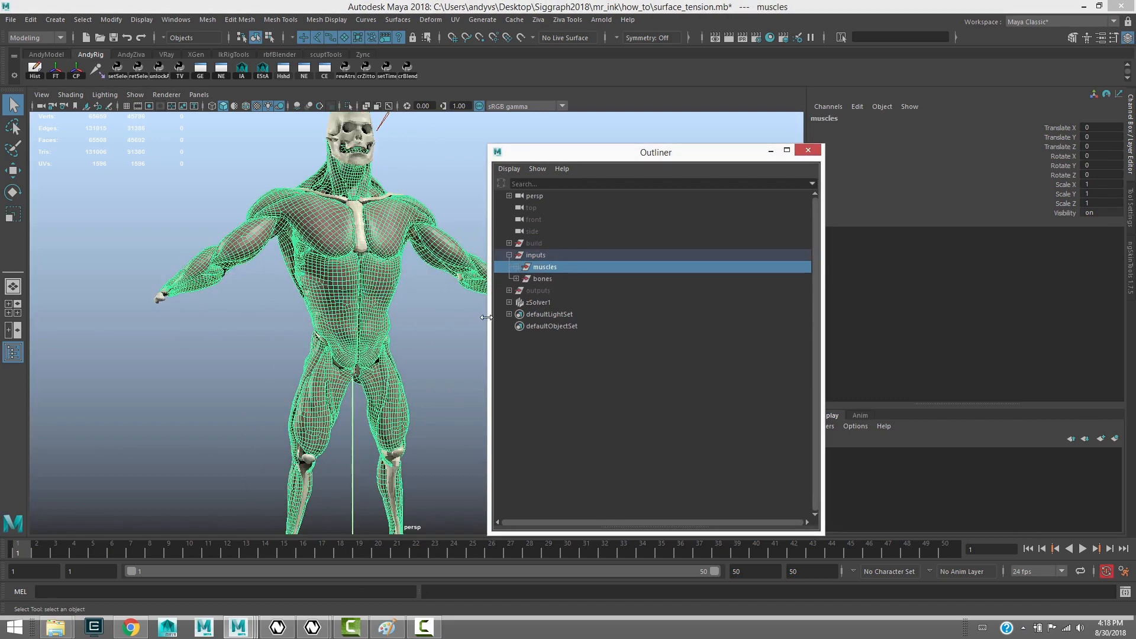
Preview the muscle and bone animation at frames 10, 25, 33, 43 and 49.
left_click(199, 551)
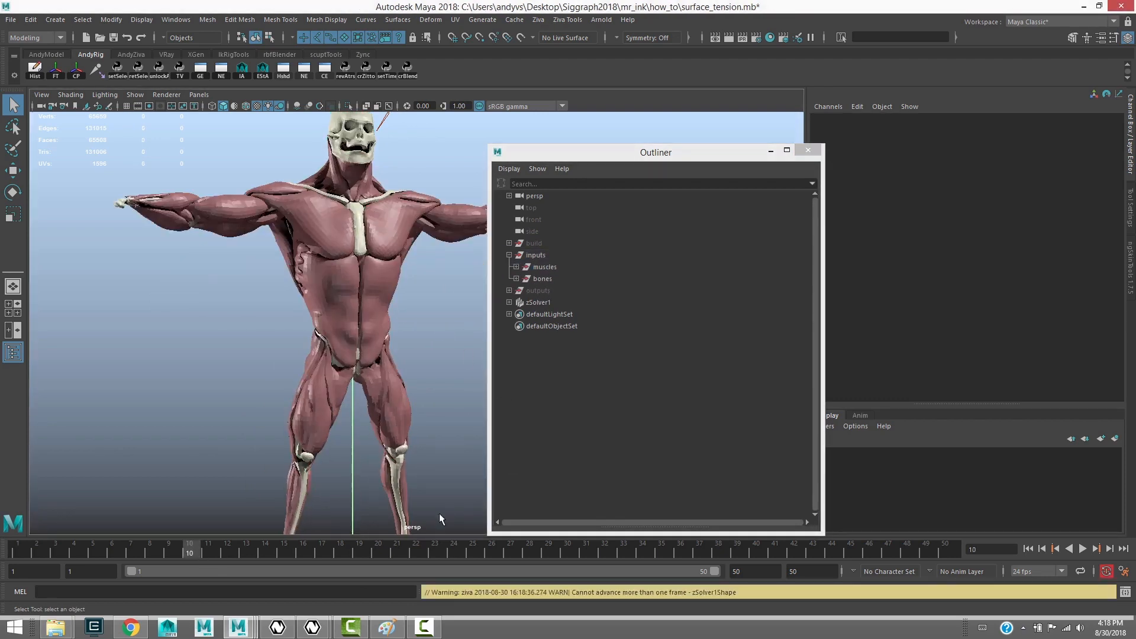
left_click(481, 549)
left_click(403, 258)
left_click(345, 240)
left_click(367, 284)
left_click(388, 332)
left_click(381, 403)
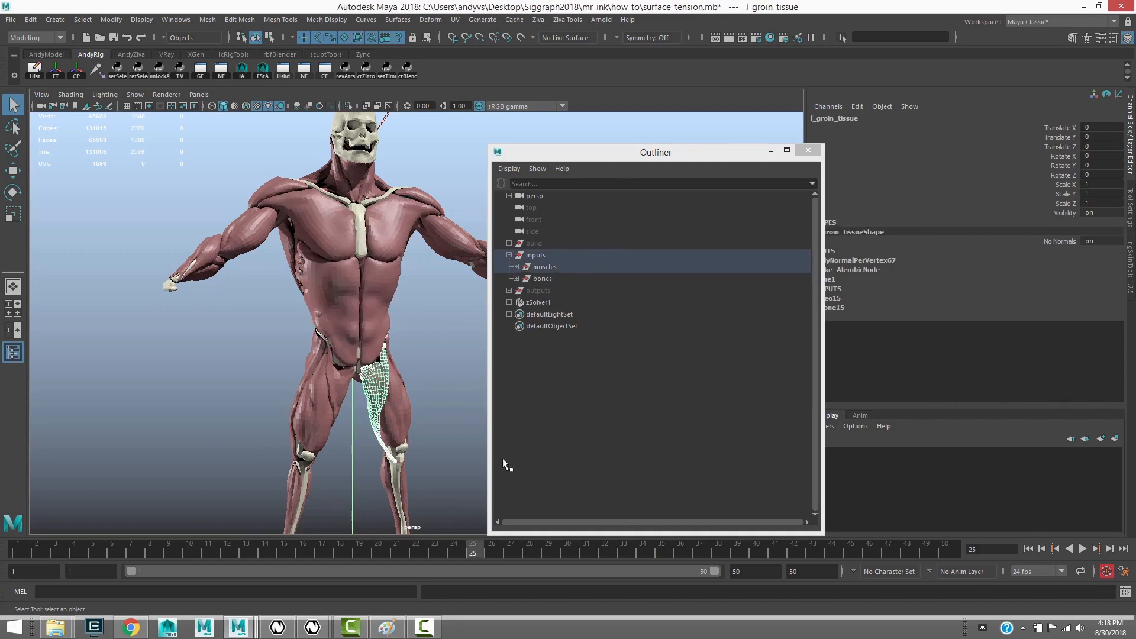
left_click(623, 555)
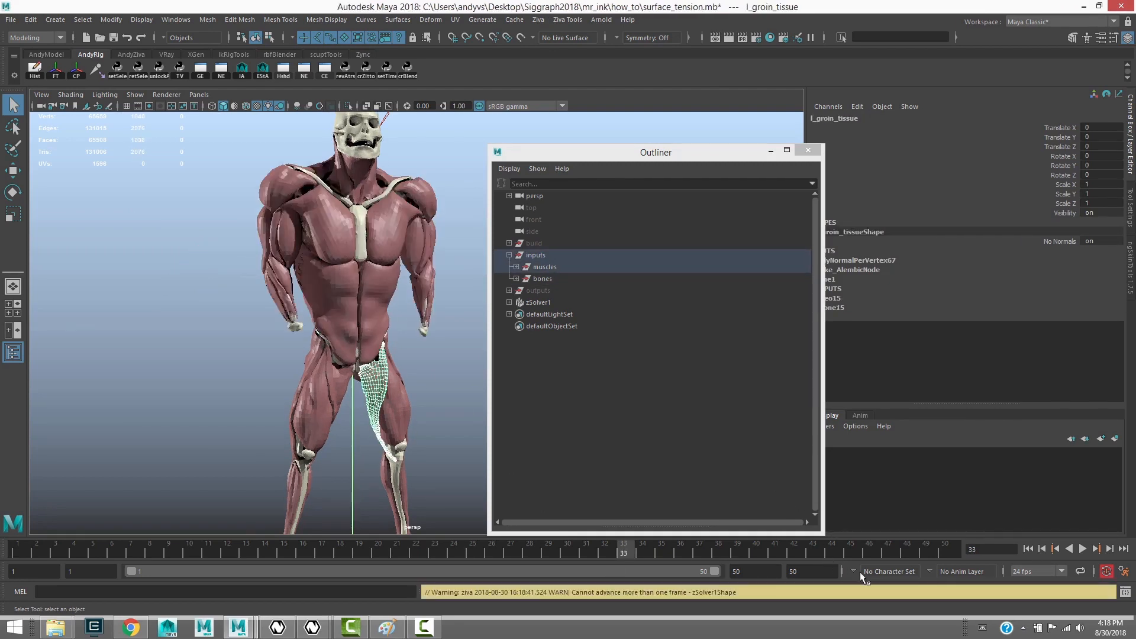
left_click(813, 550)
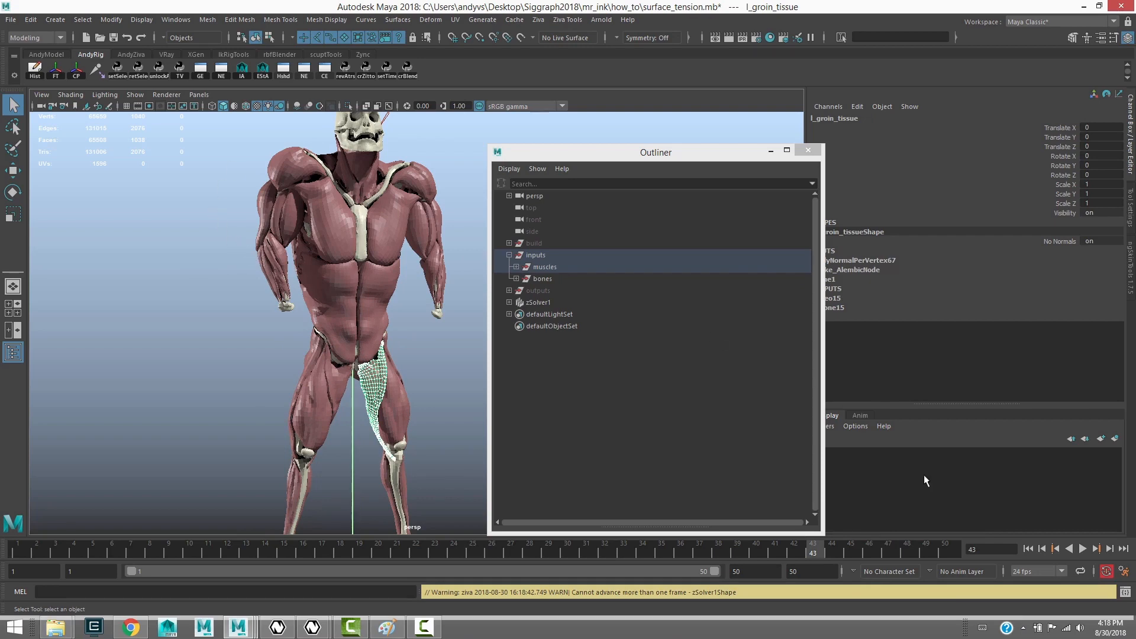
left_click(925, 553)
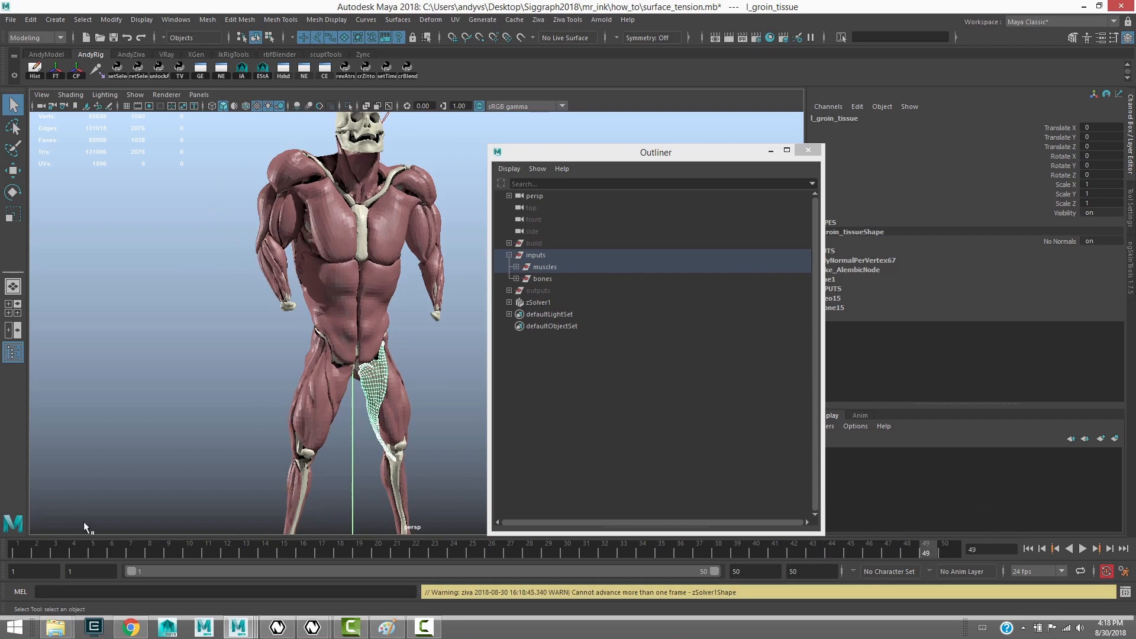
Return to frame 1, inspect the skin mesh's attachments at the hands and feet, and hide the mesh.
key("alt+shift+v")
left_click(449, 278)
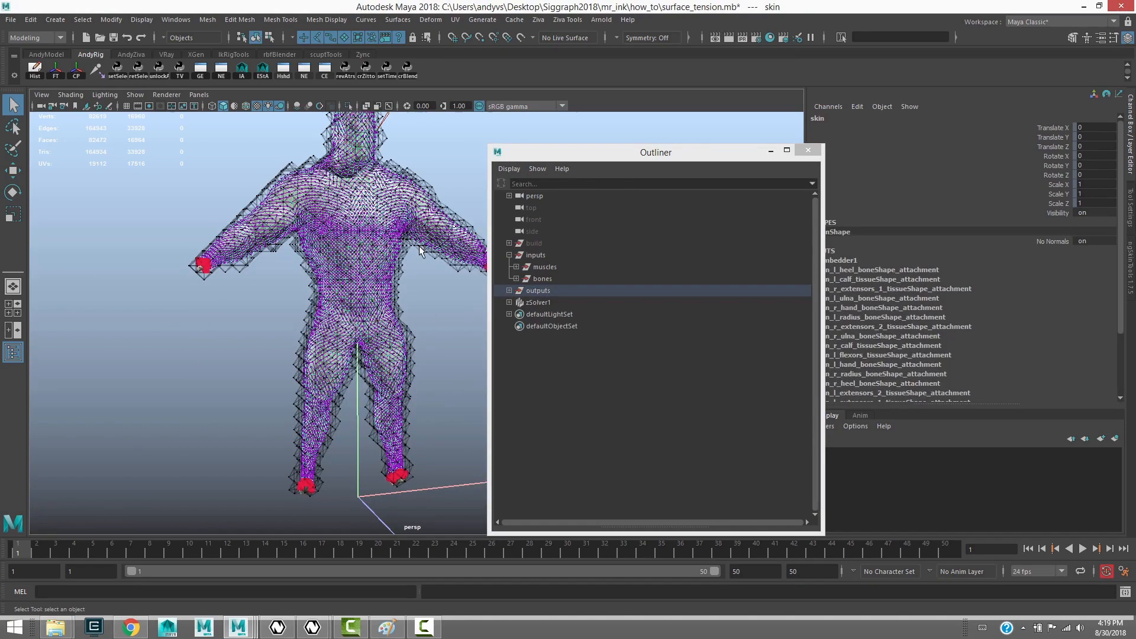
left_click_drag(439, 265, 358, 386, "alt")
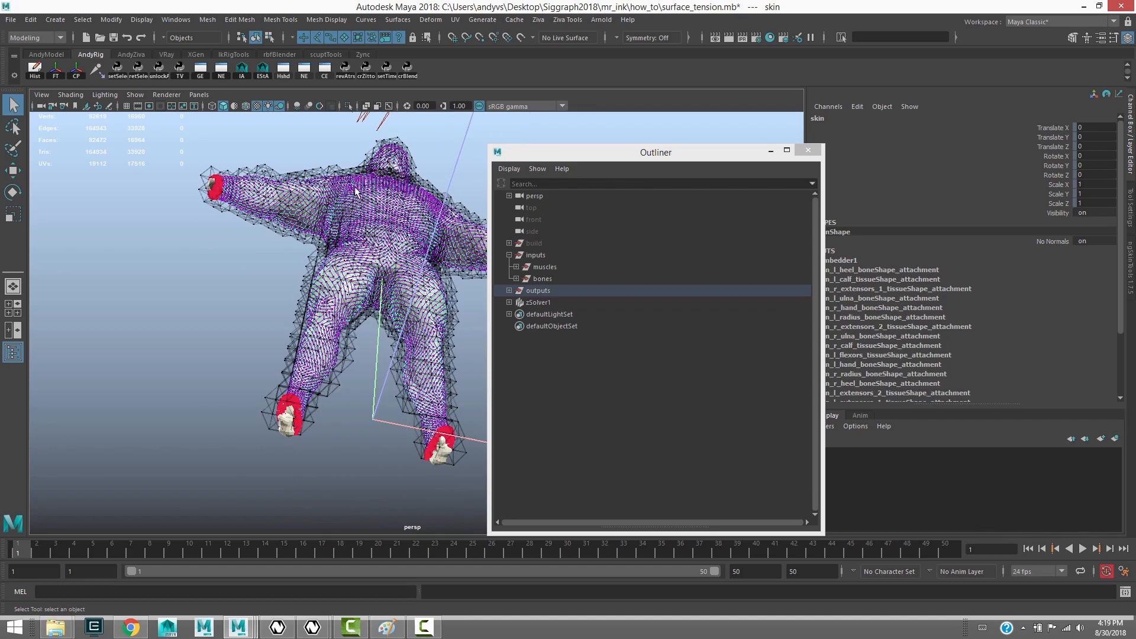
key("ctrl+h")
left_click_drag(367, 324, 374, 382, "alt")
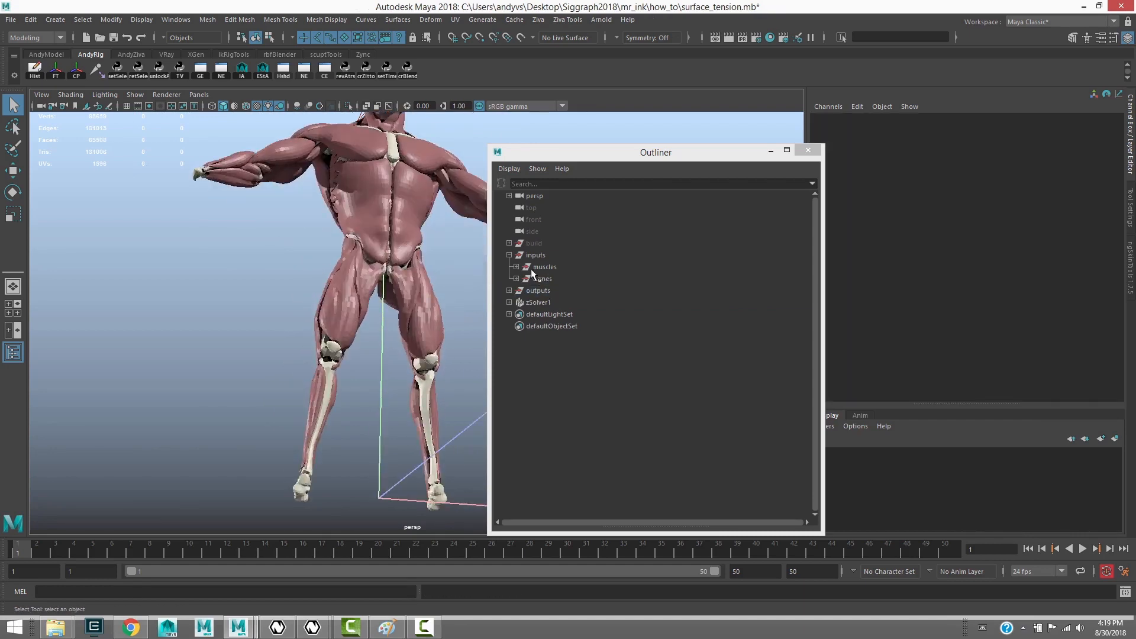
Show the build group and hide outer_layer to examine inner_layer against the muscles.
left_click(539, 256)
left_click(541, 248)
left_click(520, 244)
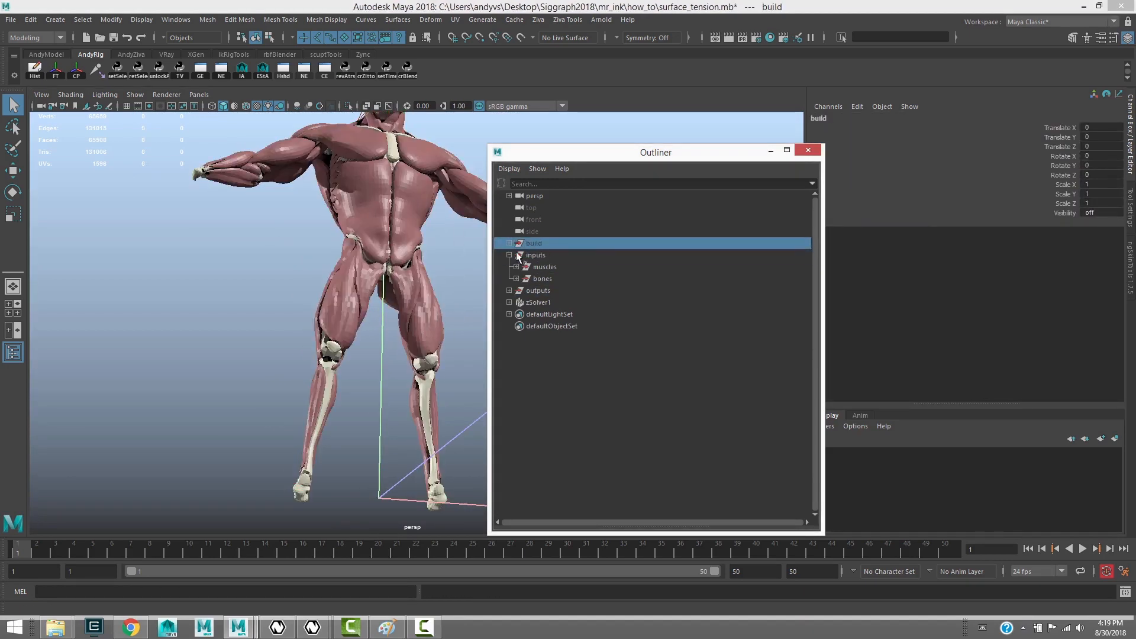
left_click(510, 244)
key("shift+h")
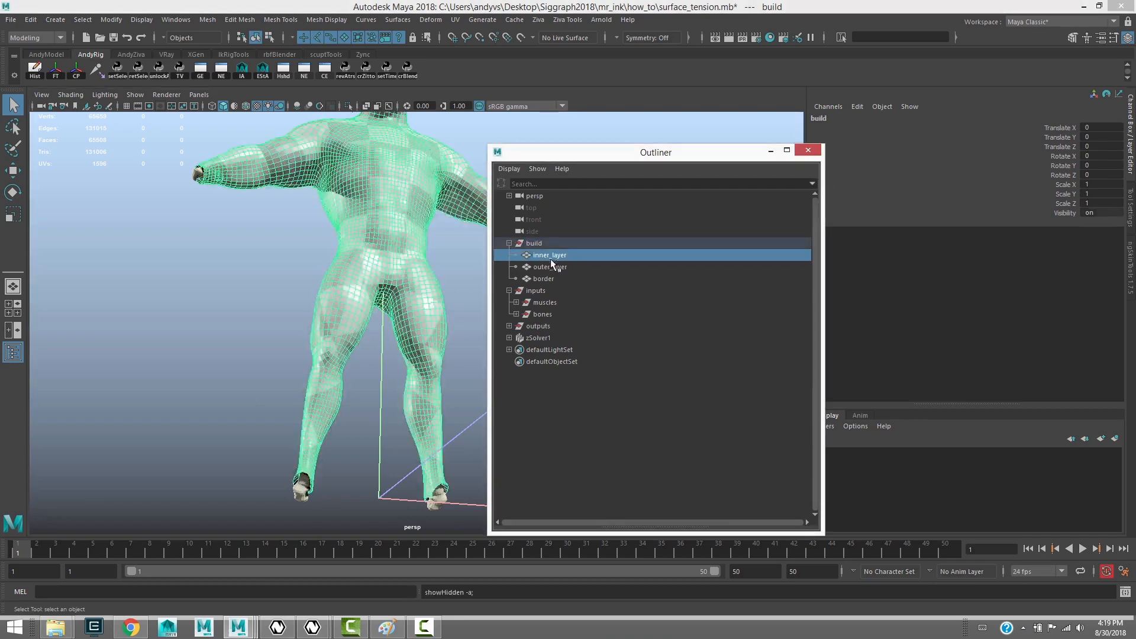
left_click(548, 267)
key("ctrl+h")
scroll(426, 293, "up", 3)
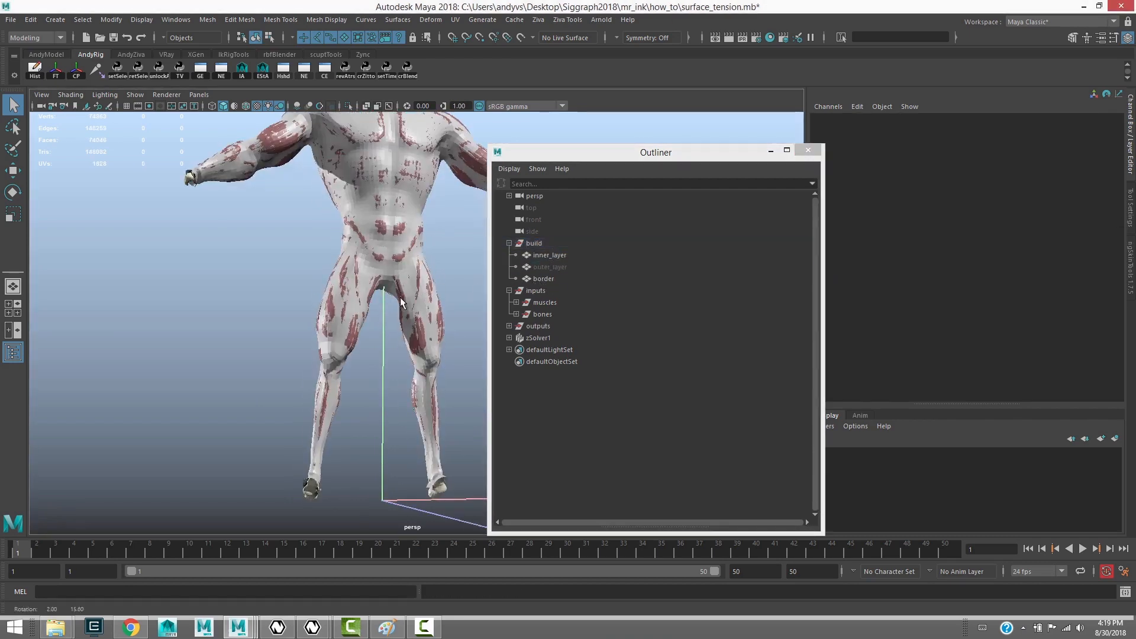
Collapse the build group, expand outputs and unhide the skin mesh.
left_click(509, 243)
left_click(529, 267)
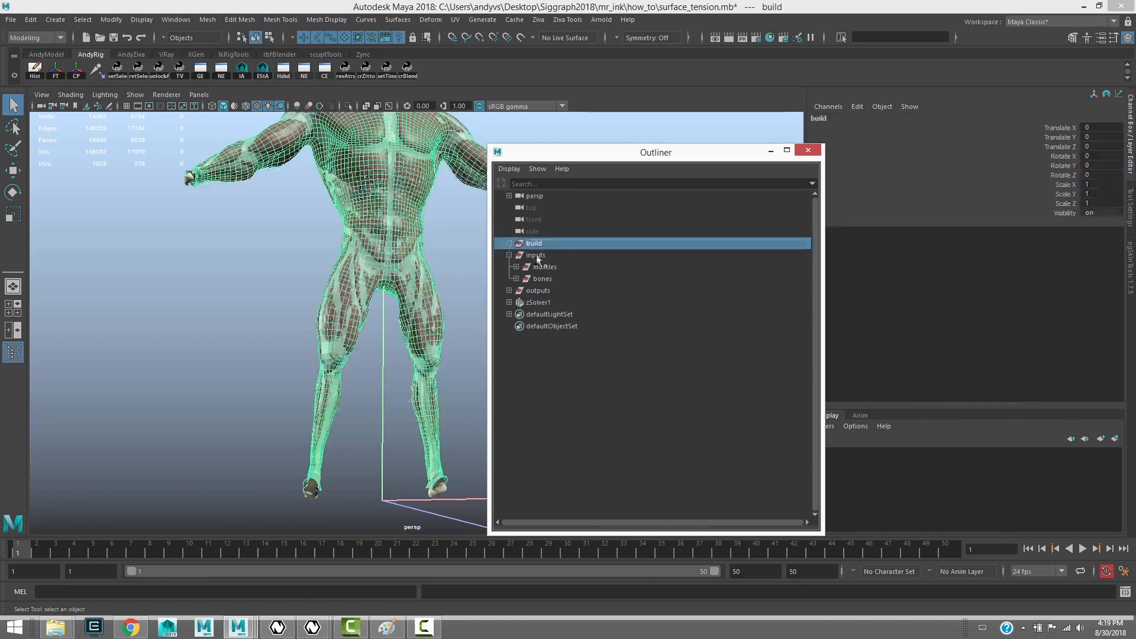
left_click(542, 288)
left_click(509, 290)
left_click(537, 303)
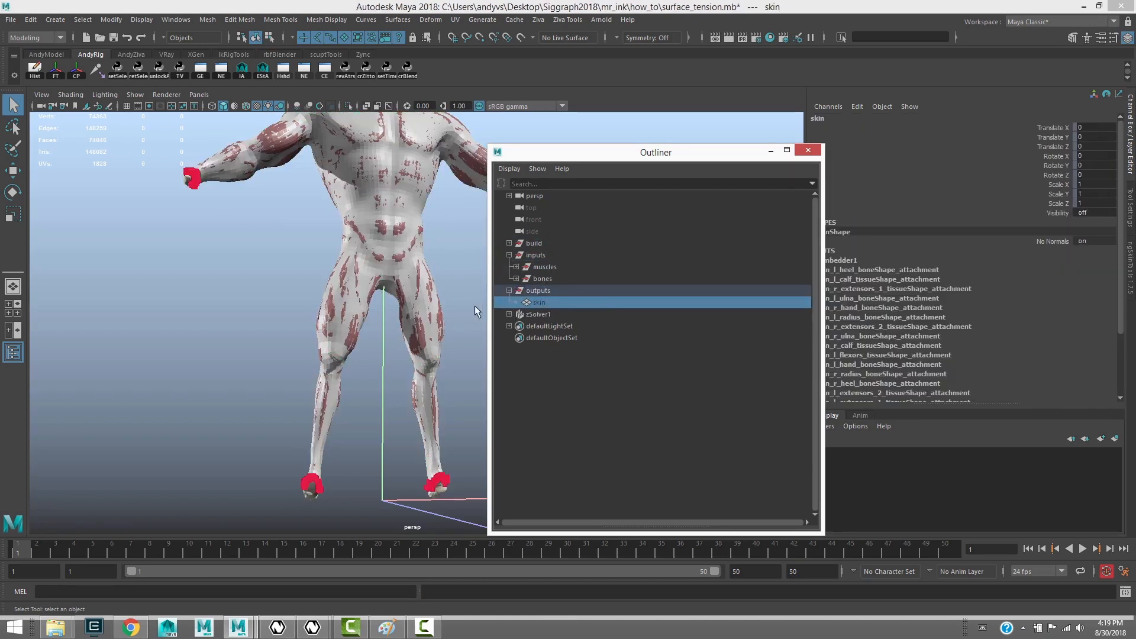
key("shift+h")
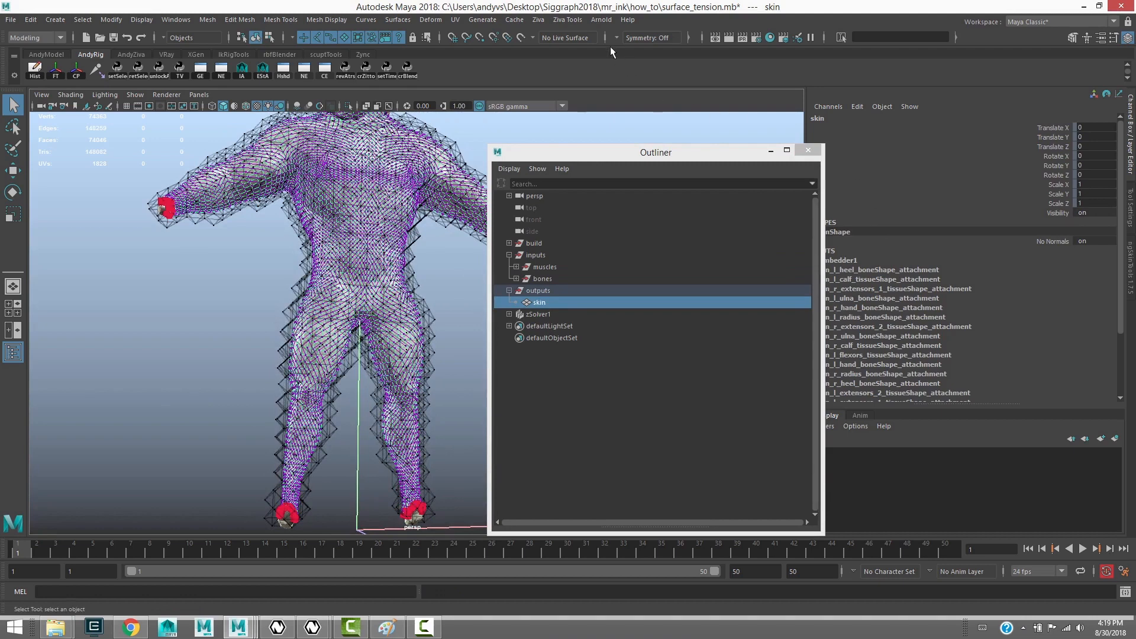
Add a Ziva Material Layer to the skin mesh, minimize the Outliner and bring the mesh's material nodes into view.
left_click(539, 20)
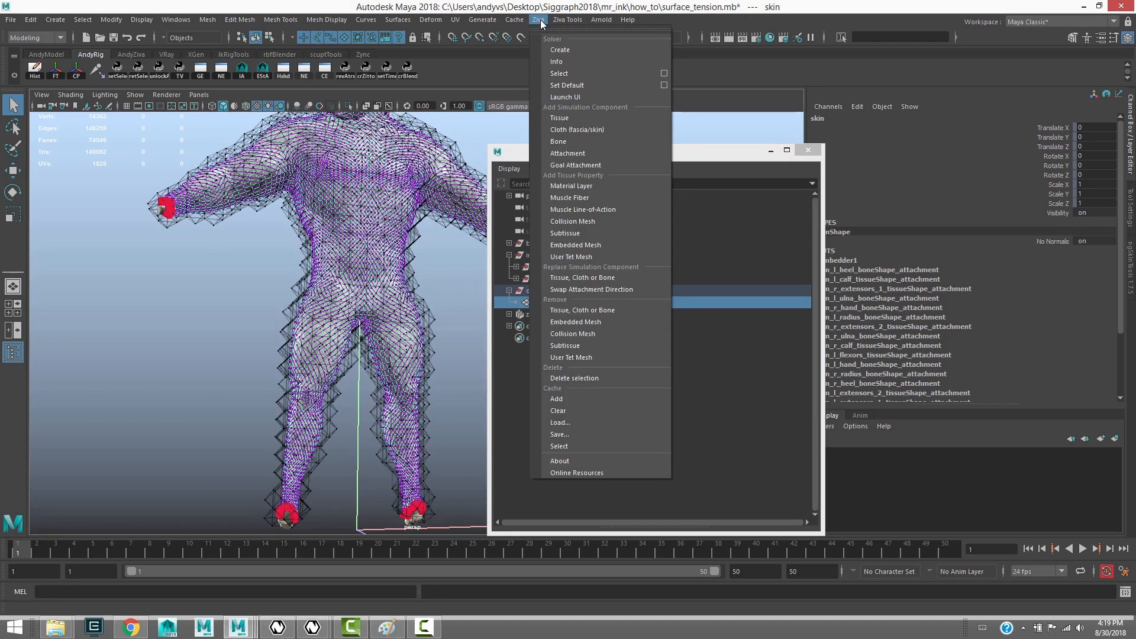
left_click(590, 186)
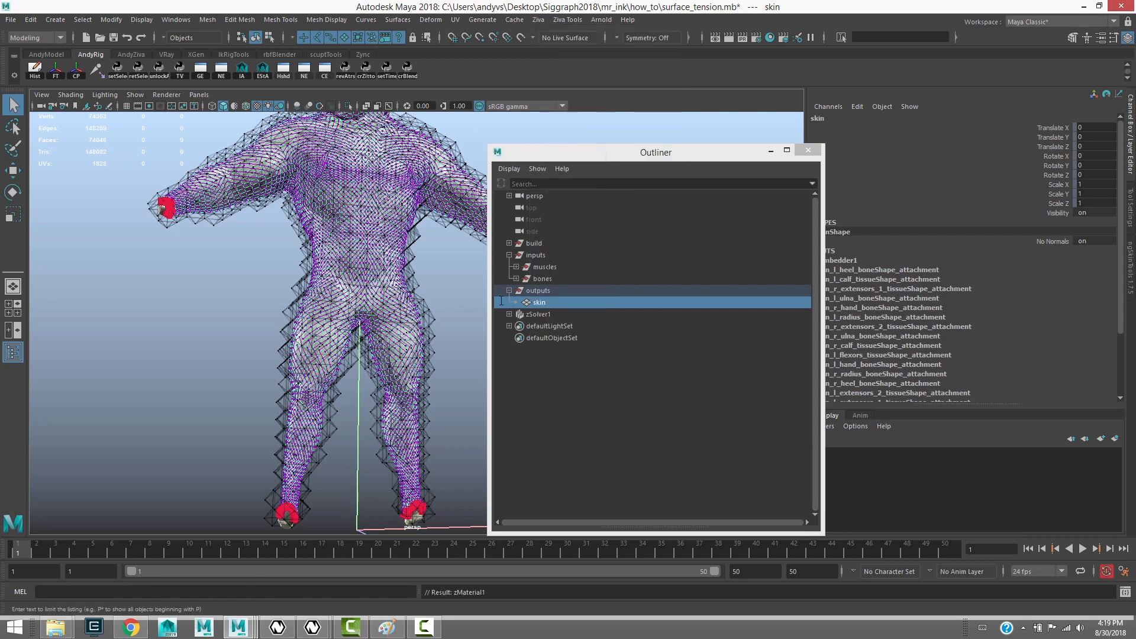
left_click(771, 151)
scroll(1110, 292, "down", 4)
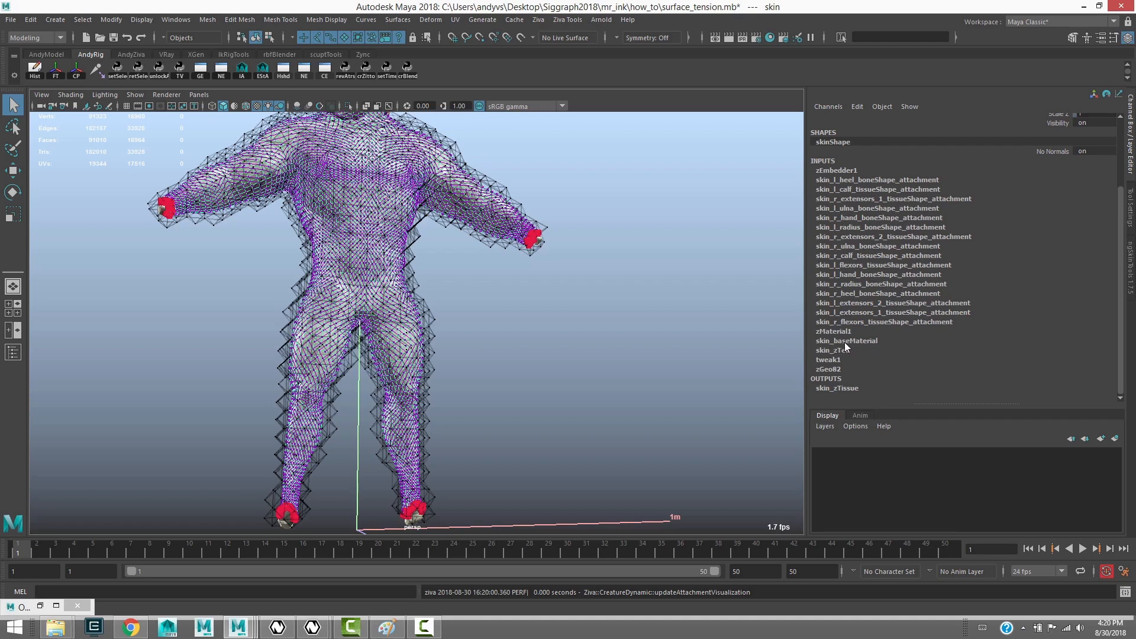
Rename the zMaterial1 node on the skin mesh as skin_innerMaterial, reusing the name pattern of skin_baseMaterial.
left_click(850, 341)
double_click(867, 342)
key("ctrl+c")
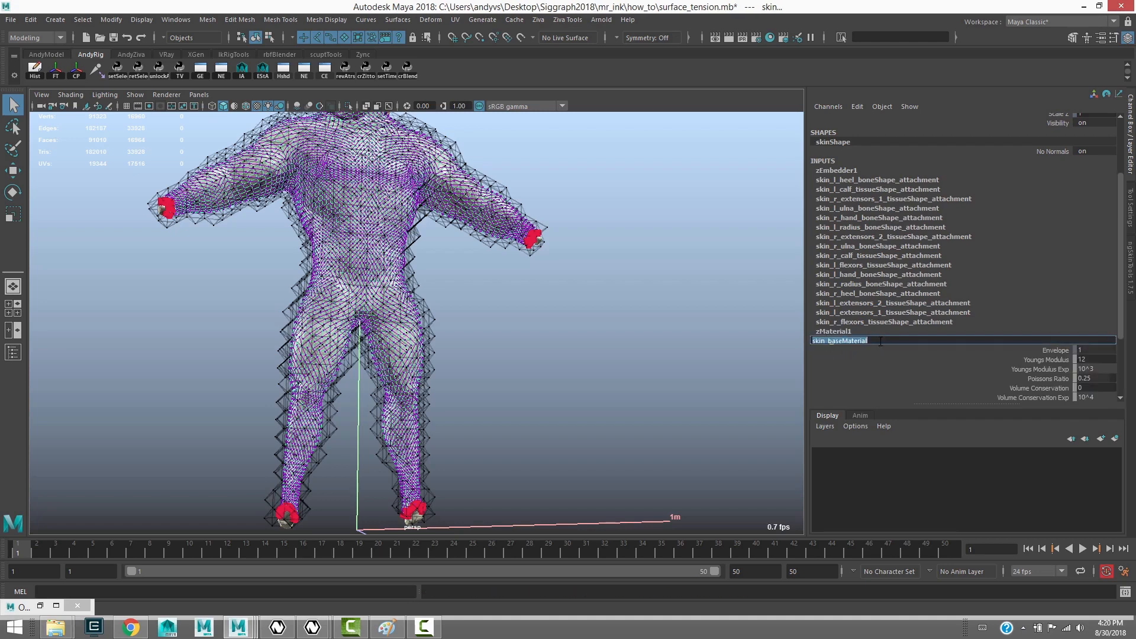
left_click(844, 333)
double_click(864, 237)
key("ctrl+v")
left_click_drag(828, 237, 913, 237)
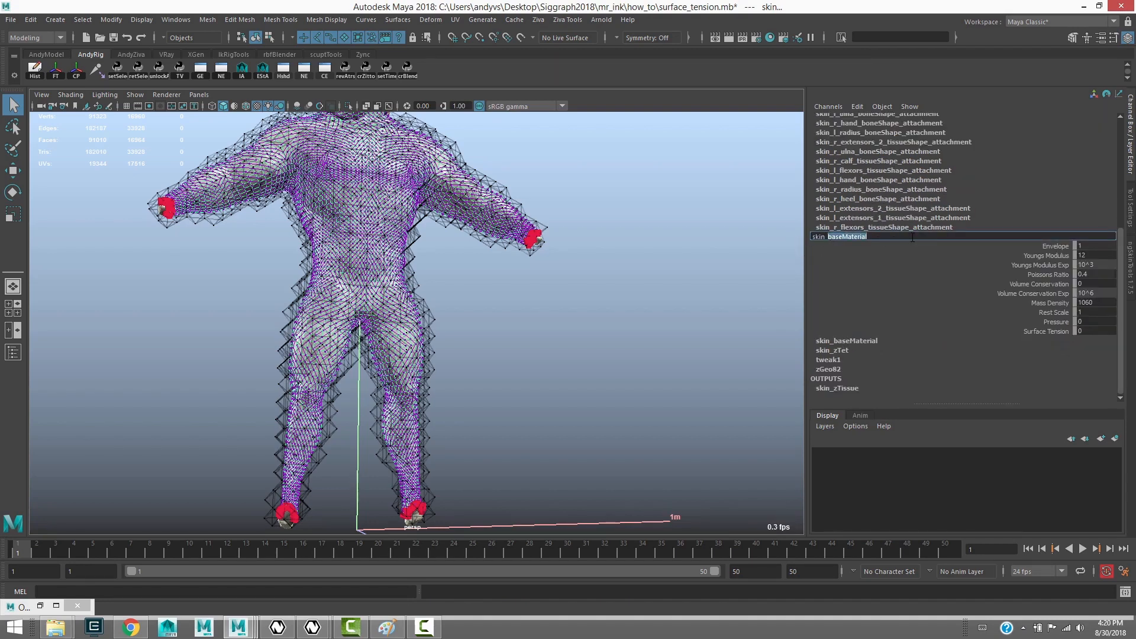
type("innerMaterial")
key("Return")
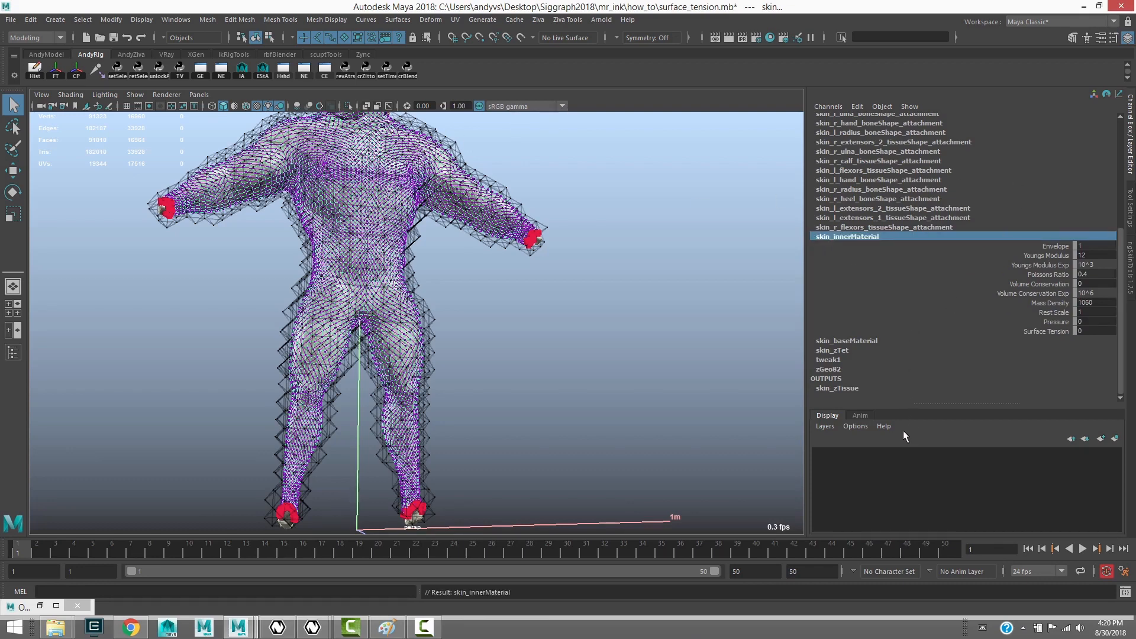
Set the mass density of skin_innerMaterial to 106.
double_click(1092, 302)
type("1")
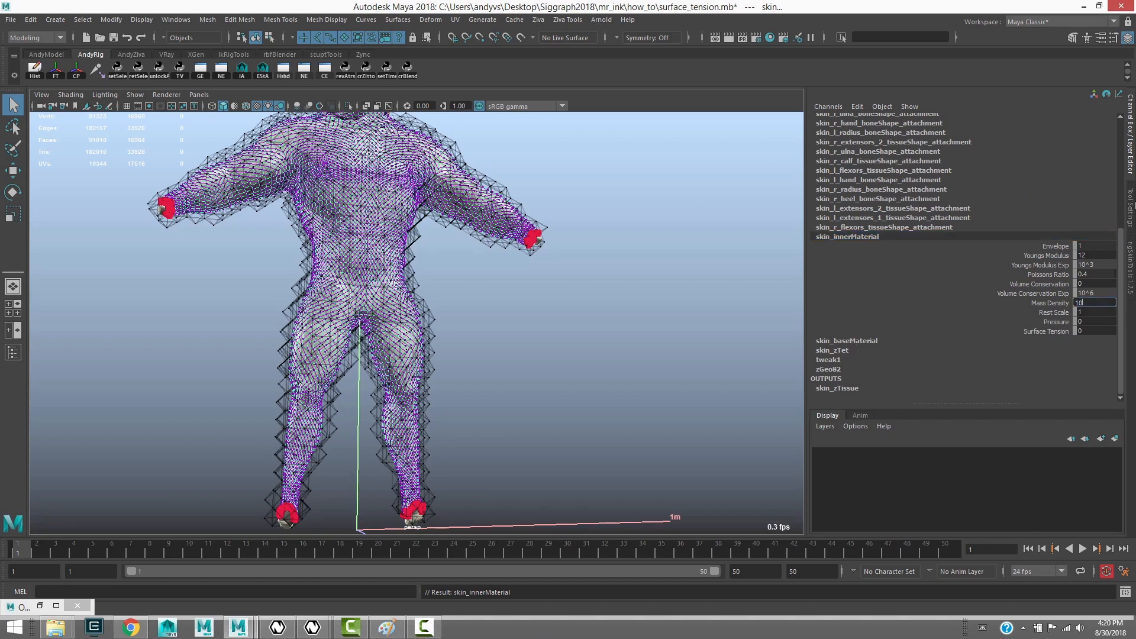
key("Return")
Display the attributes of skin_baseMaterial and examine the skin's tet mesh around the whole body.
left_click_drag(475, 284, 521, 299, "alt")
left_click(859, 342)
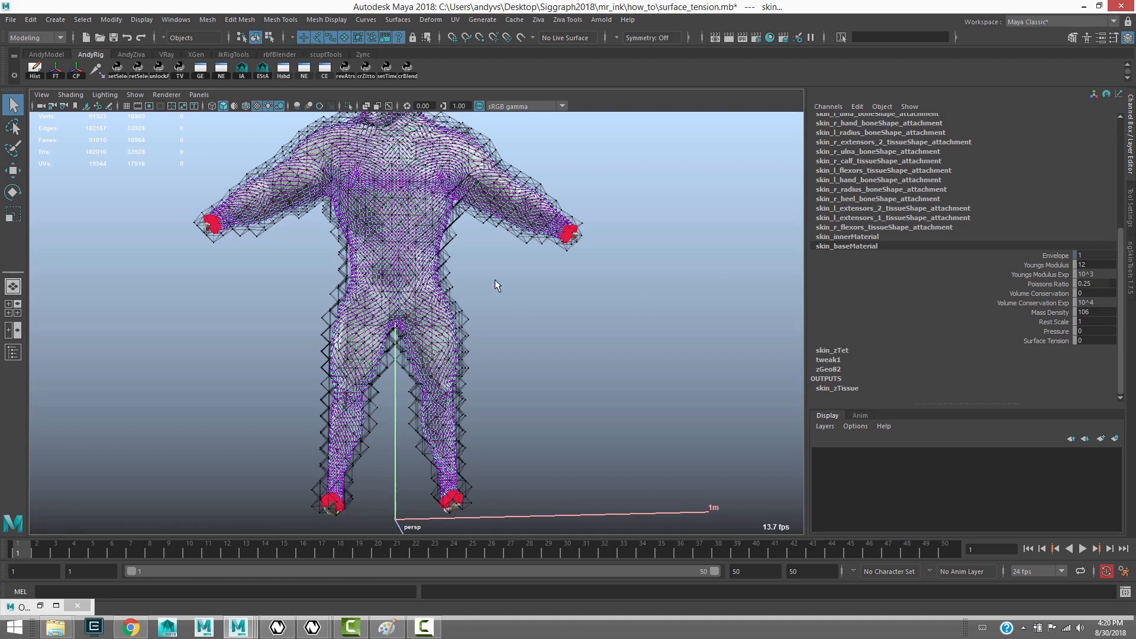
left_click_drag(409, 271, 449, 368, "alt")
right_click_drag(403, 338, 413, 309, "alt")
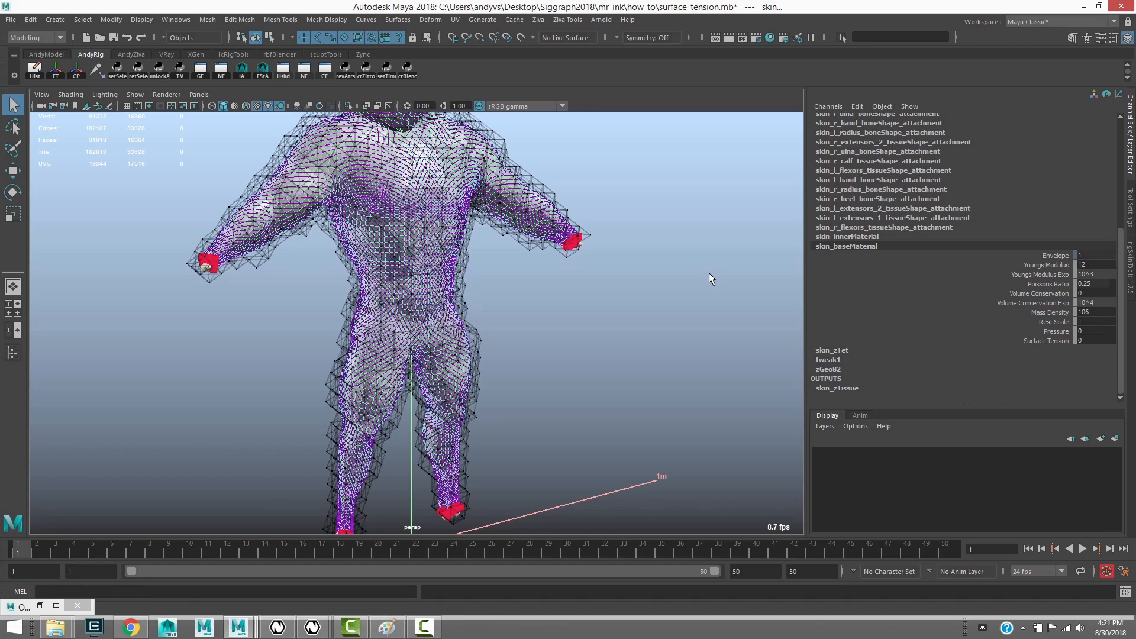
left_click_drag(491, 294, 543, 328, "alt")
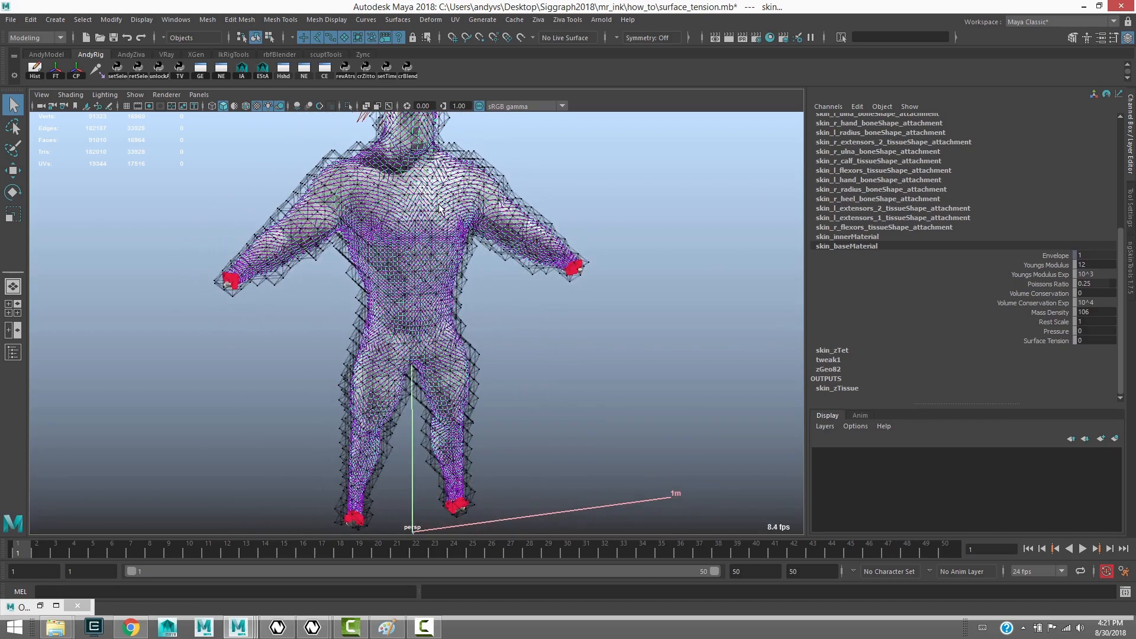
Display the attributes of skin_innerMaterial and review Rest Scale, Pressure and Surface Tension without changing them.
left_click(851, 237)
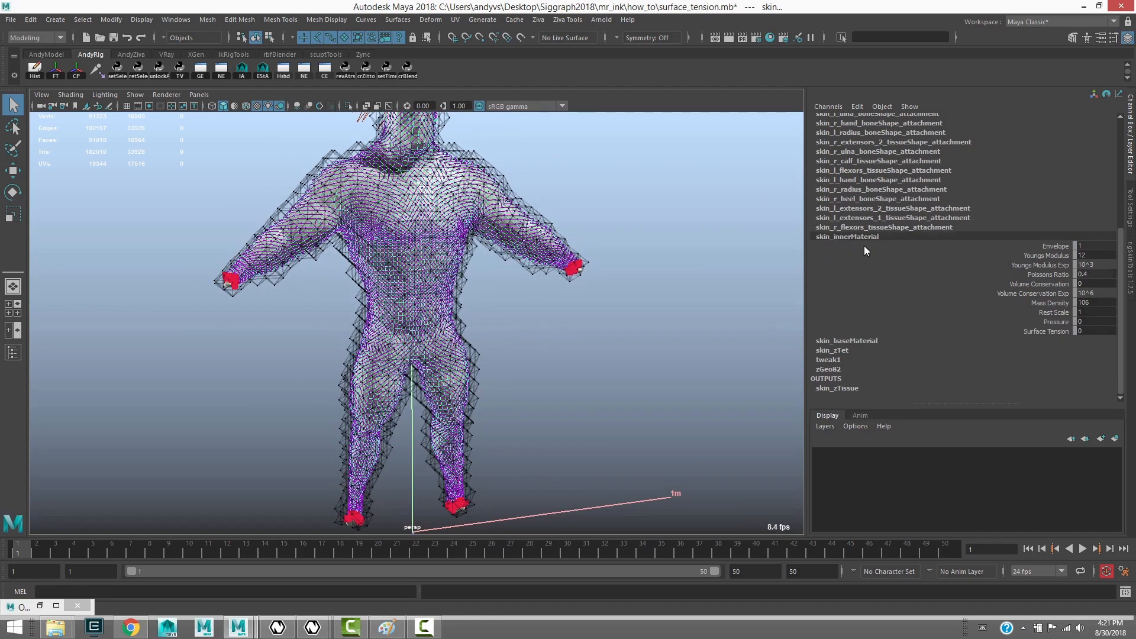
left_click_drag(1053, 314, 1054, 342)
left_click(1055, 322)
left_click(1055, 313)
left_click(1056, 323)
left_click(1044, 313)
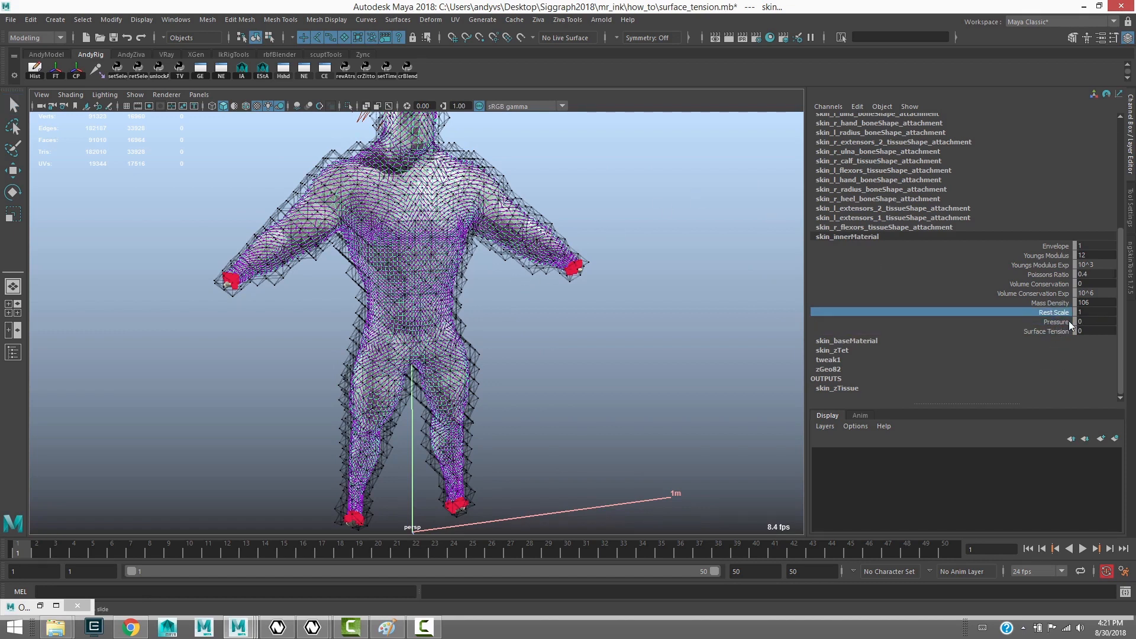
double_click(1095, 314)
left_click(1060, 312)
Examine the skin mesh around the body while reviewing the Pressure and Surface Tension attributes of skin_innerMaterial.
left_click_drag(490, 290, 475, 292, "alt")
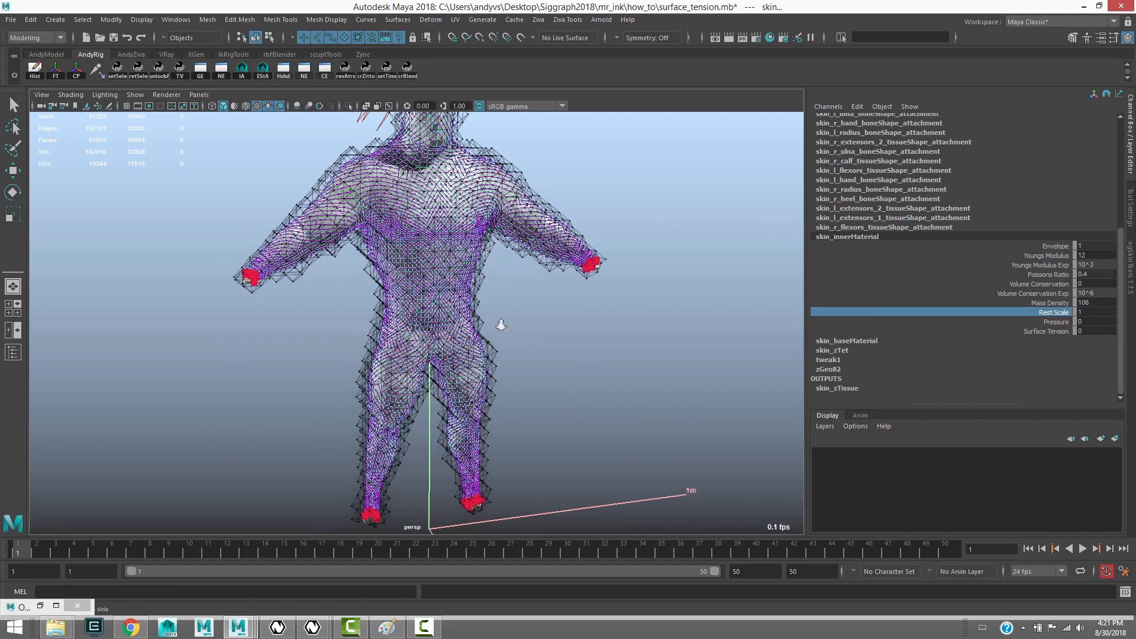
right_click_drag(476, 293, 547, 315, "alt")
left_click_drag(547, 314, 560, 278, "alt")
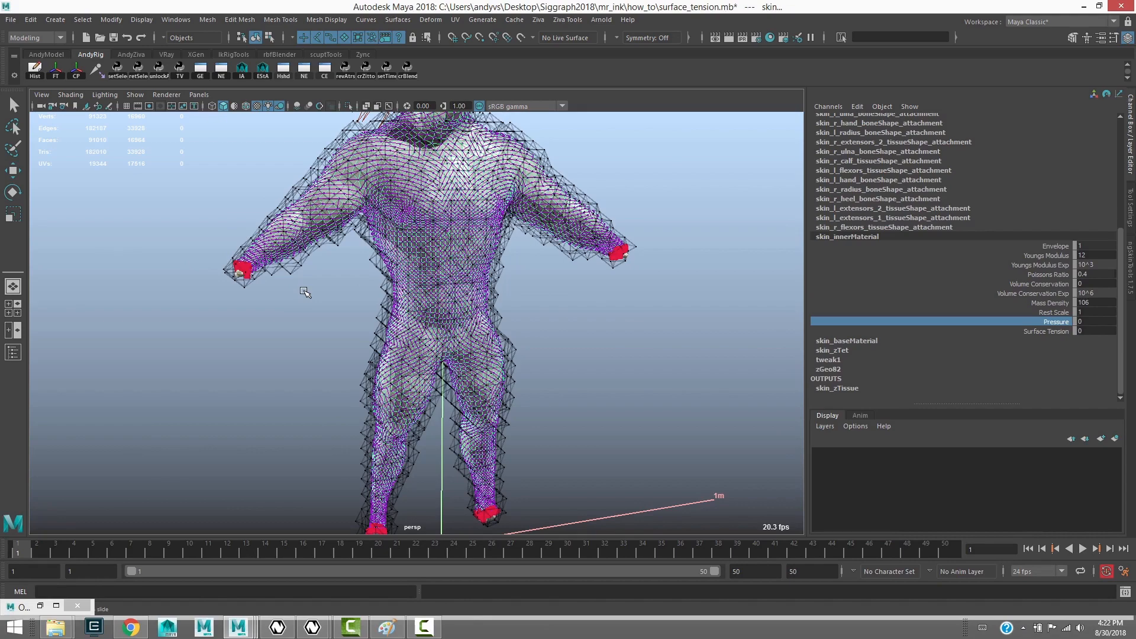
left_click_drag(339, 293, 335, 111, "alt")
left_click(1034, 332)
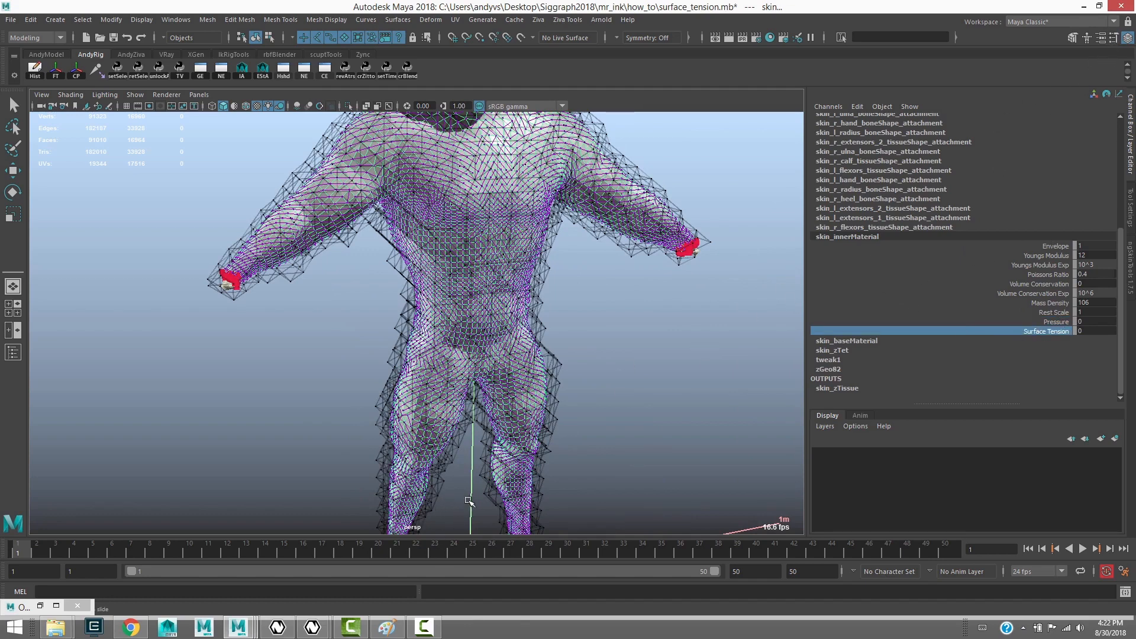
Switch to Paint and sketch three adjoining triangles in black as a diagram of mesh faces.
left_click(388, 628)
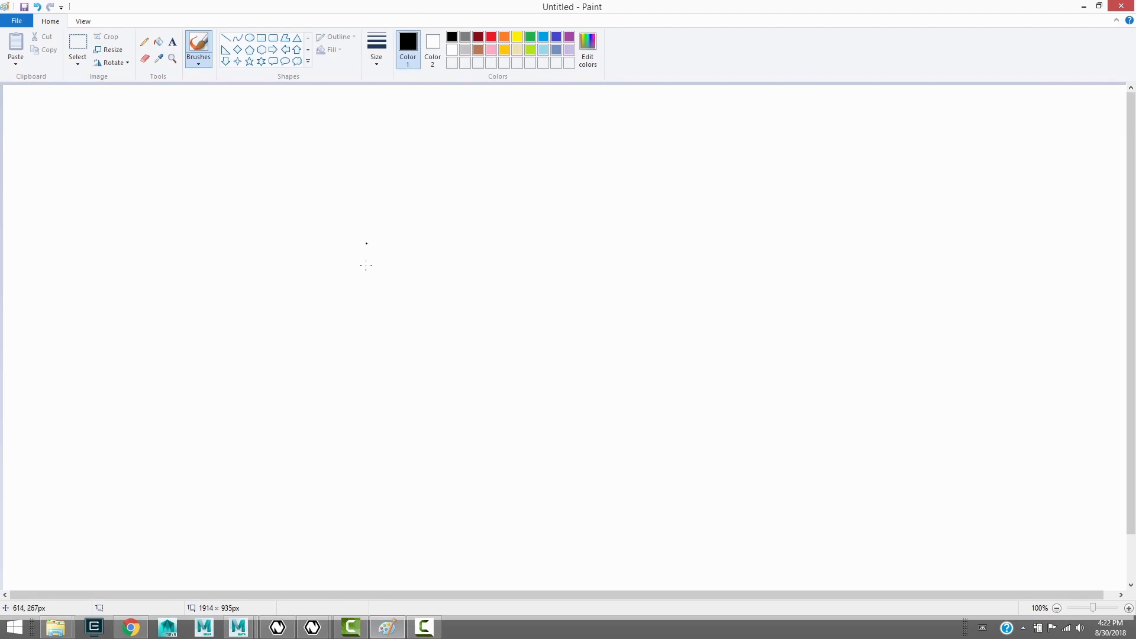
mouse_move(371, 211)
left_mouse_down()
mouse_move(326, 318)
mouse_move(437, 318)
left_mouse_up()
left_click_drag(385, 238, 437, 319)
mouse_move(376, 217)
left_mouse_down()
mouse_move(512, 209)
mouse_move(436, 324)
left_mouse_up()
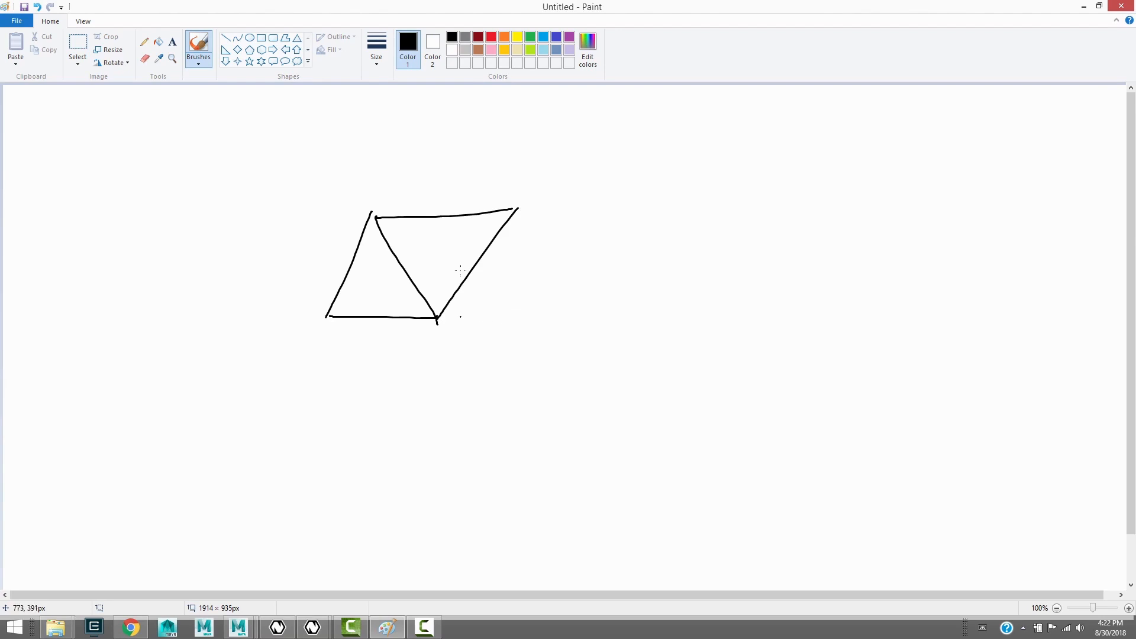
mouse_move(376, 212)
left_mouse_down()
mouse_move(536, 136)
mouse_move(503, 217)
left_mouse_up()
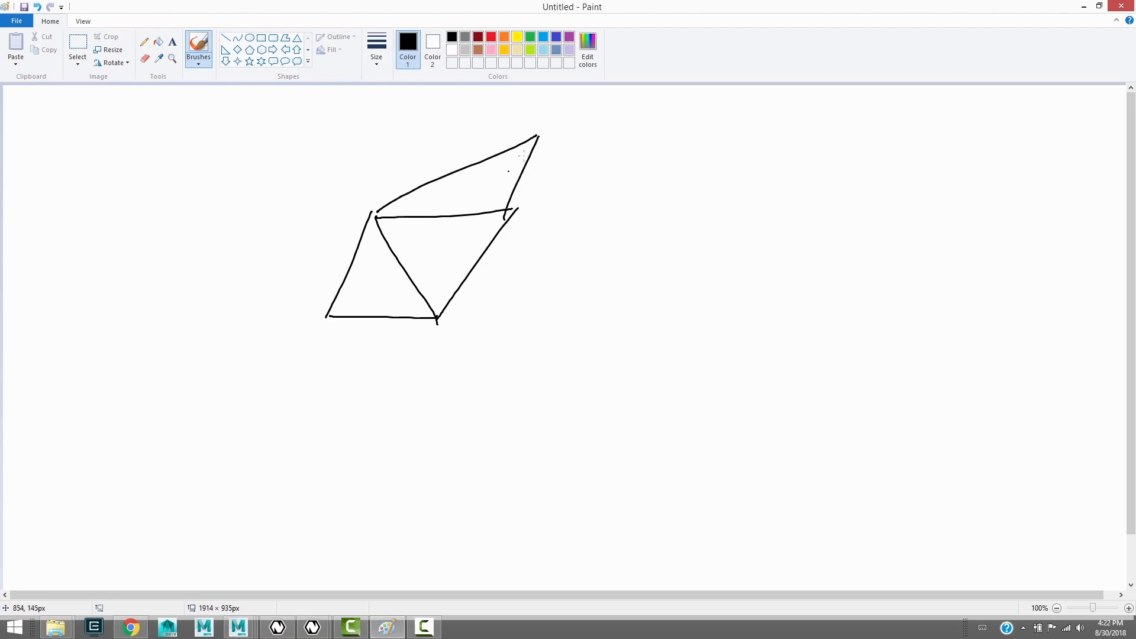
Draw a red normal line from each of the three triangles and label each one N.
left_click(491, 37)
left_click_drag(306, 202, 379, 280)
left_click_drag(419, 245, 364, 152)
left_click_drag(466, 189, 413, 95)
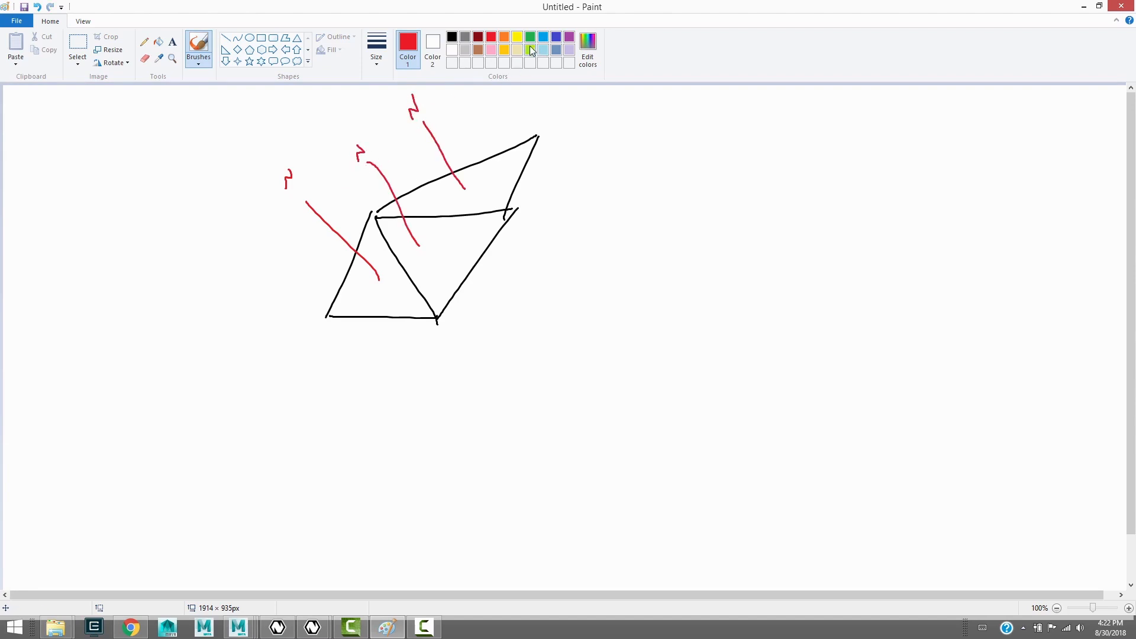
Draw green arrows perpendicular to the uppermost triangle's normal, with a right-angle mark, to show the surface tension directions.
left_click(532, 38)
left_click_drag(472, 181, 545, 144)
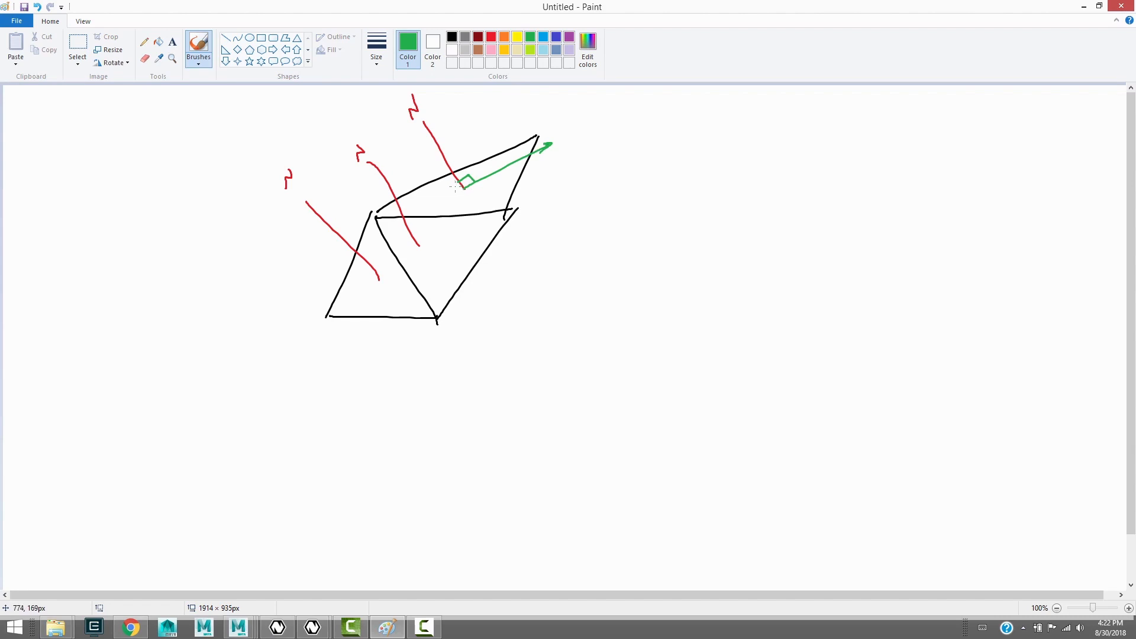
mouse_move(460, 188)
left_mouse_down()
mouse_move(421, 209)
mouse_move(500, 241)
left_mouse_up()
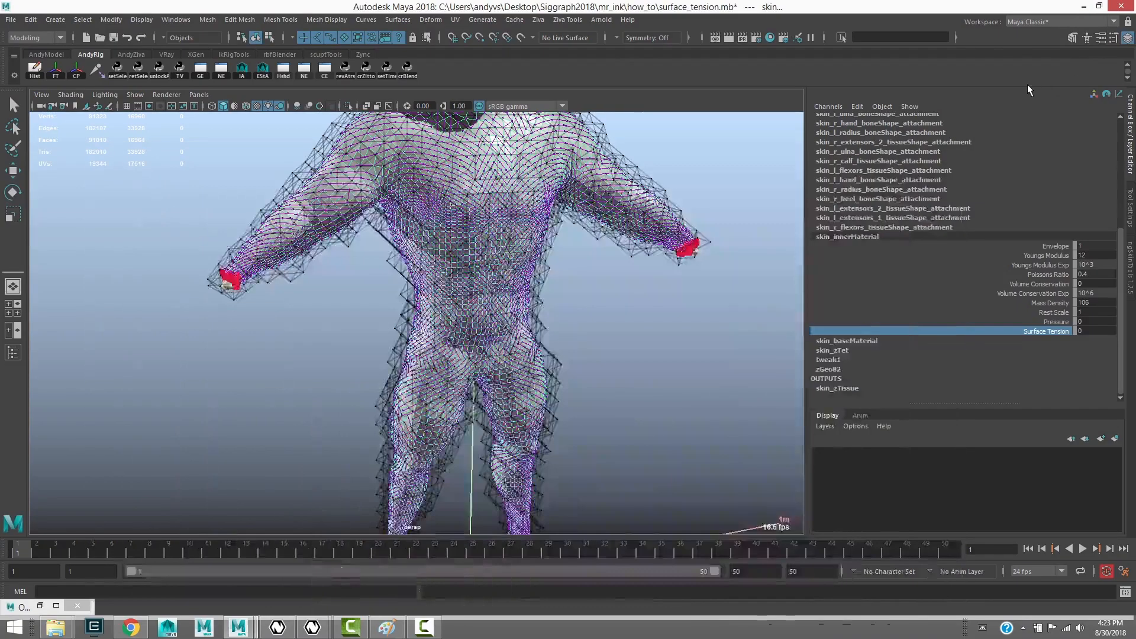
Return to Maya, clear the selection, reopen the Outliner, expand the build group and move the window off the body.
mouse_move(650, 299)
left_mouse_down("alt")
mouse_move(606, 287)
mouse_move(625, 315)
mouse_move(655, 307)
left_mouse_up("alt")
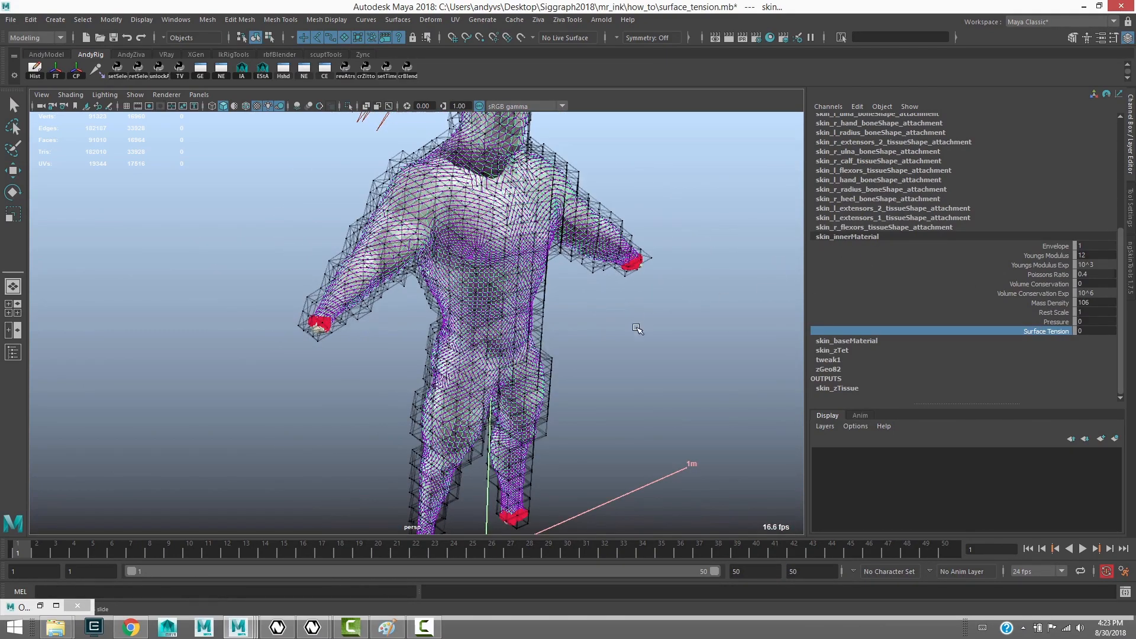
key("q")
left_click(647, 334)
key("shift+o")
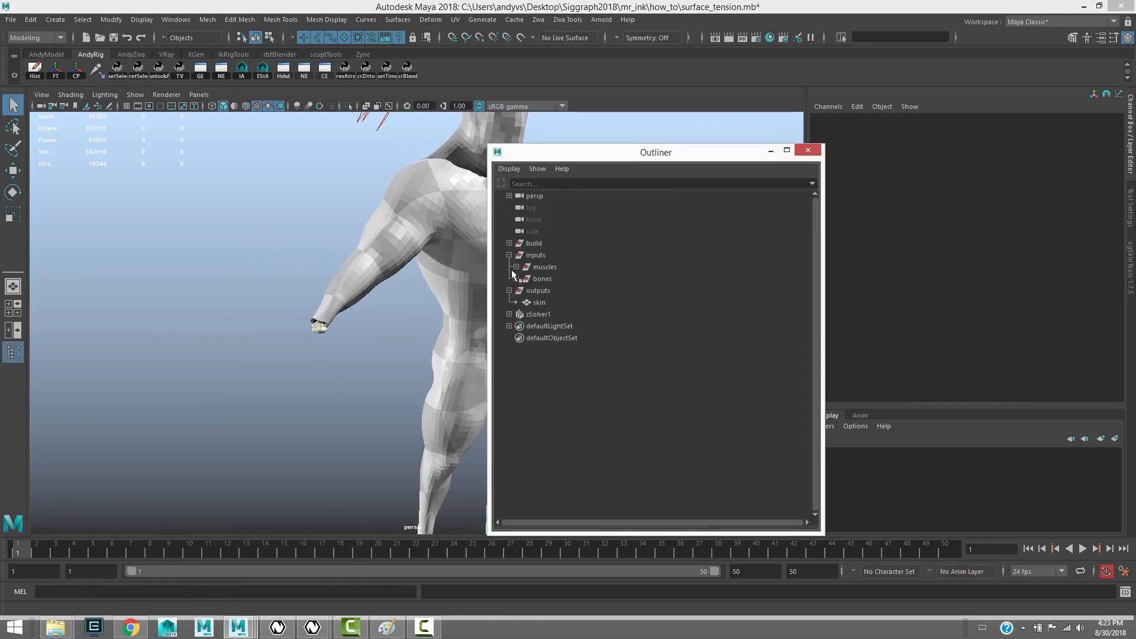
left_click(509, 243)
left_click_drag(616, 156, 723, 142)
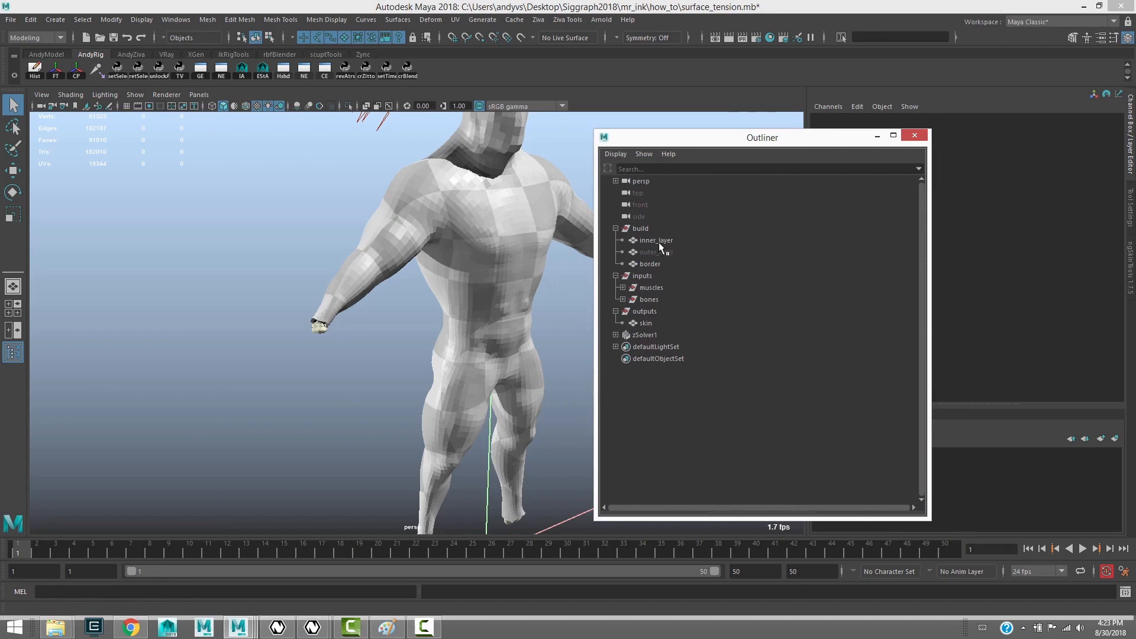
Select inner_layer and the skin mesh and isolate them in the viewport.
left_click(656, 240)
left_click(645, 324, "ctrl")
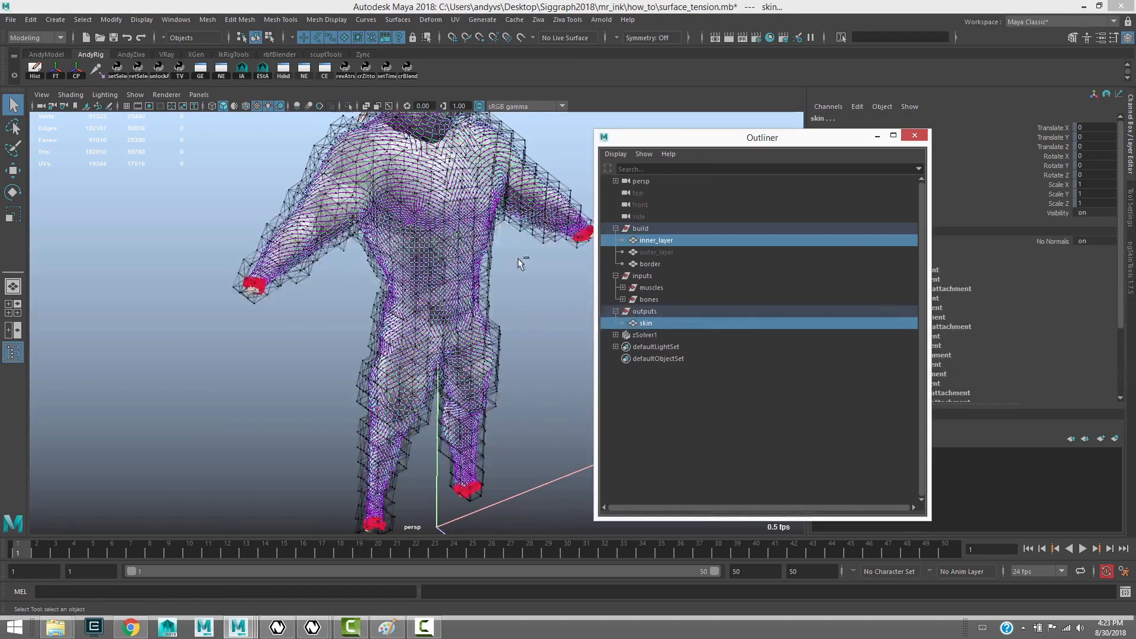
key("ctrl+1")
left_click_drag(509, 258, 468, 277, "alt")
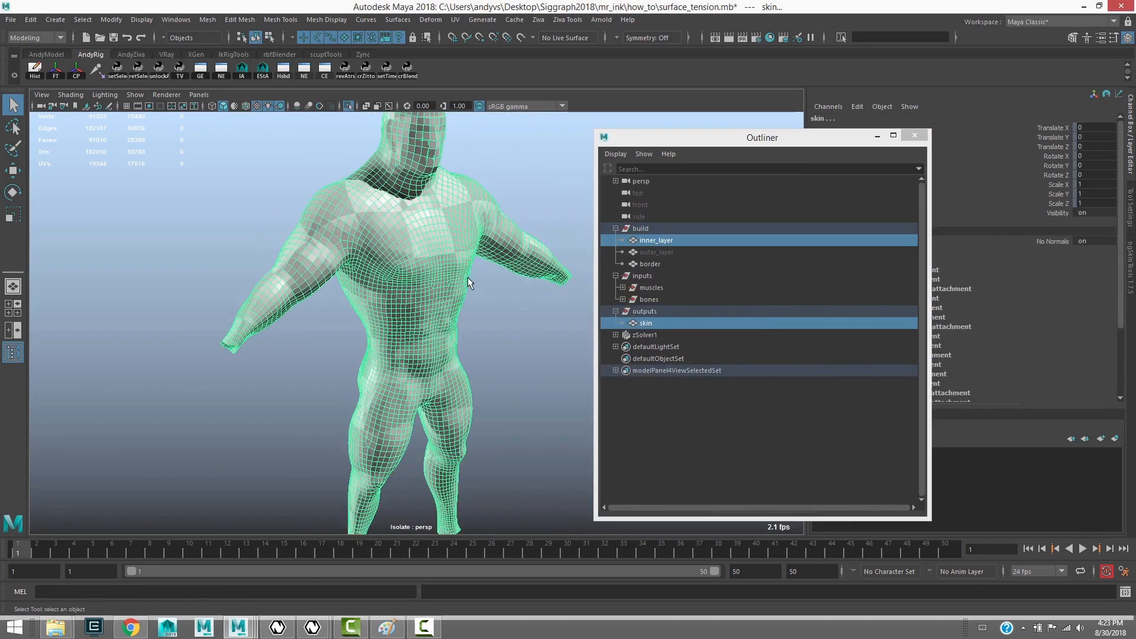
Hide the skin mesh to examine inner_layer beneath it, and unhide the skin for comparison.
left_click(652, 321)
key("ctrl+h")
left_click_drag(492, 342, 562, 336, "alt")
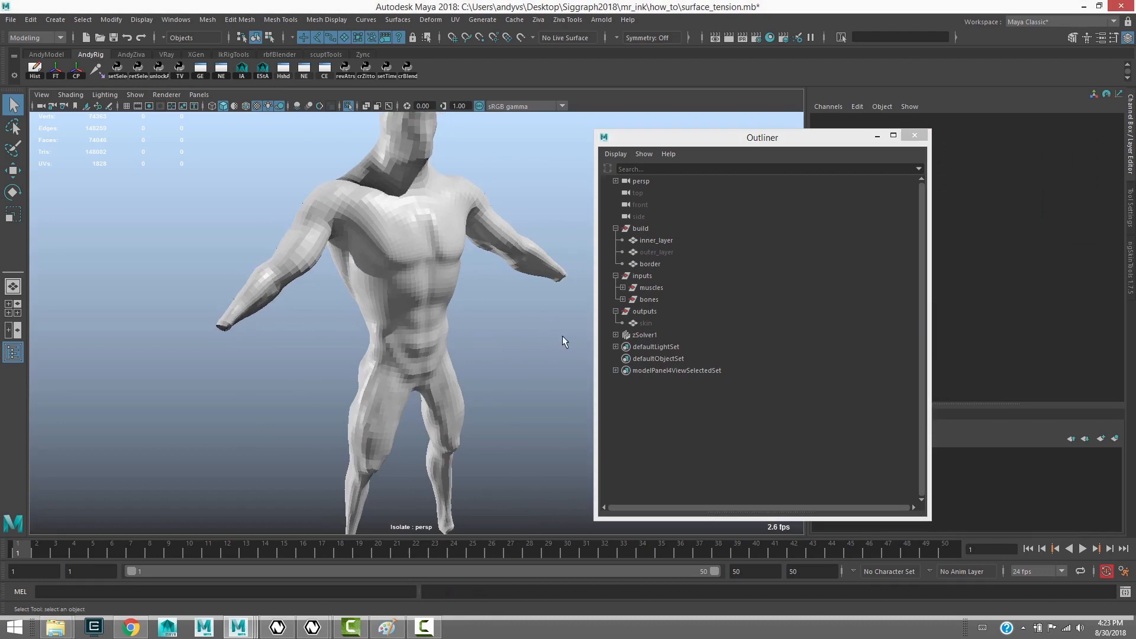
left_click(645, 323)
key("shift+h")
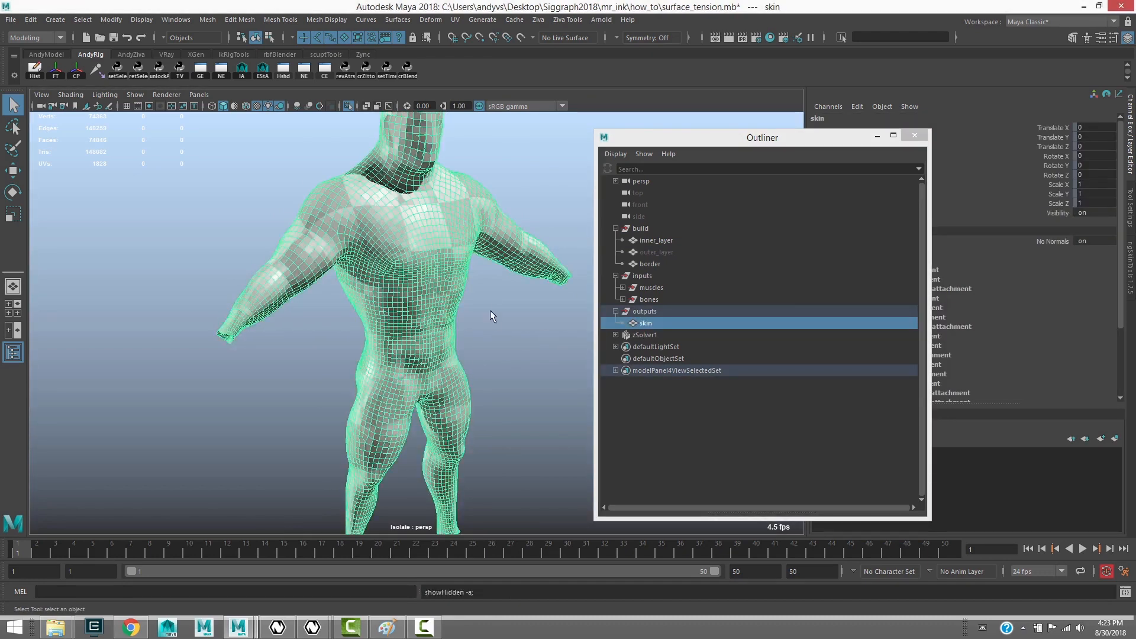
left_click_drag(490, 311, 497, 312, "alt")
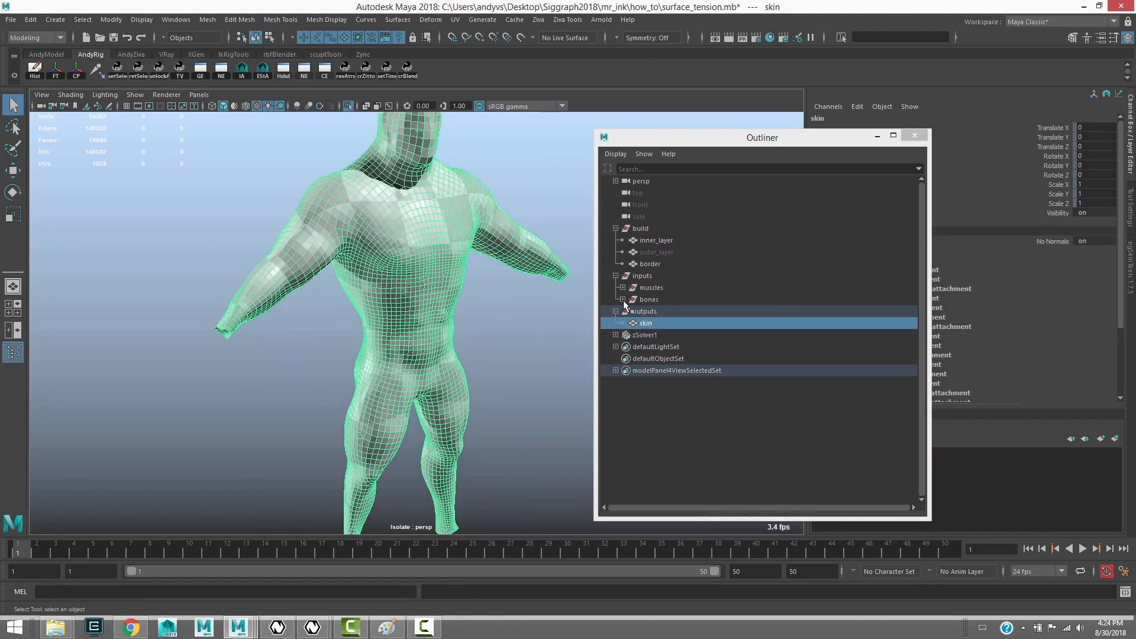
Start painting the skin_innerMaterial weights on the skin mesh, show the paint tool's settings and flood the weights with value 0.
right_click(422, 240)
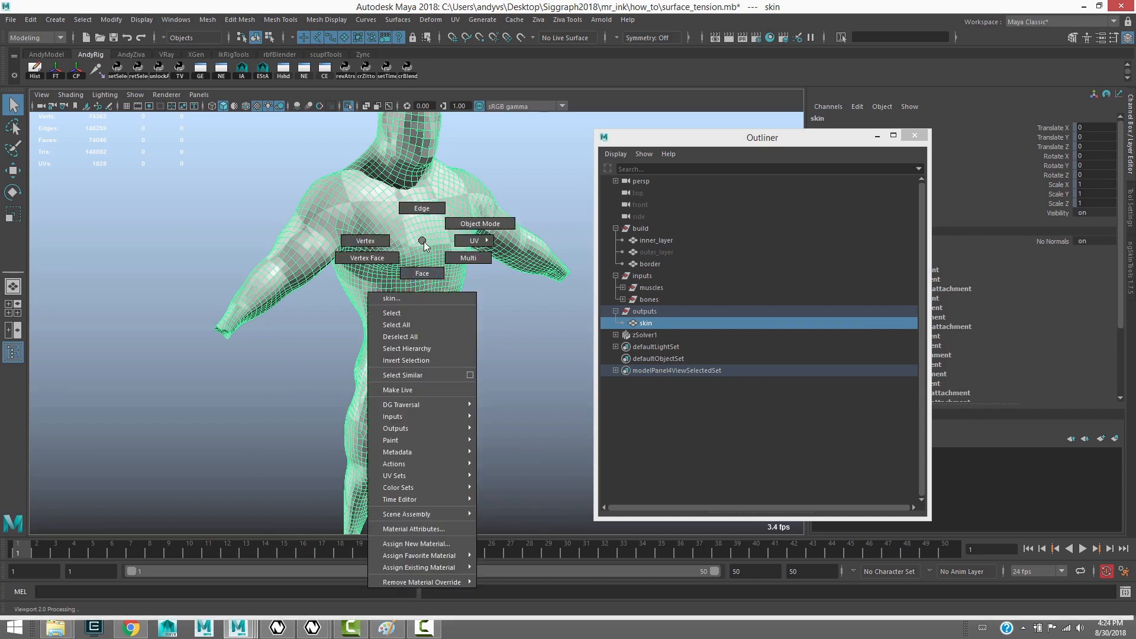
mouse_move(421, 445)
mouse_move(512, 511)
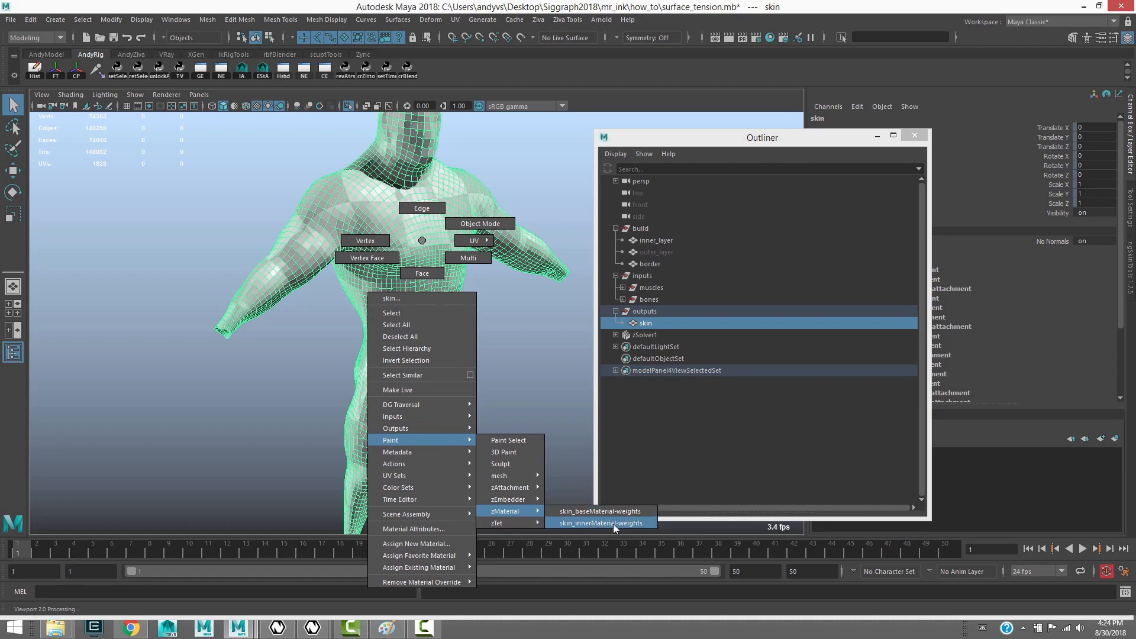
left_click(588, 524)
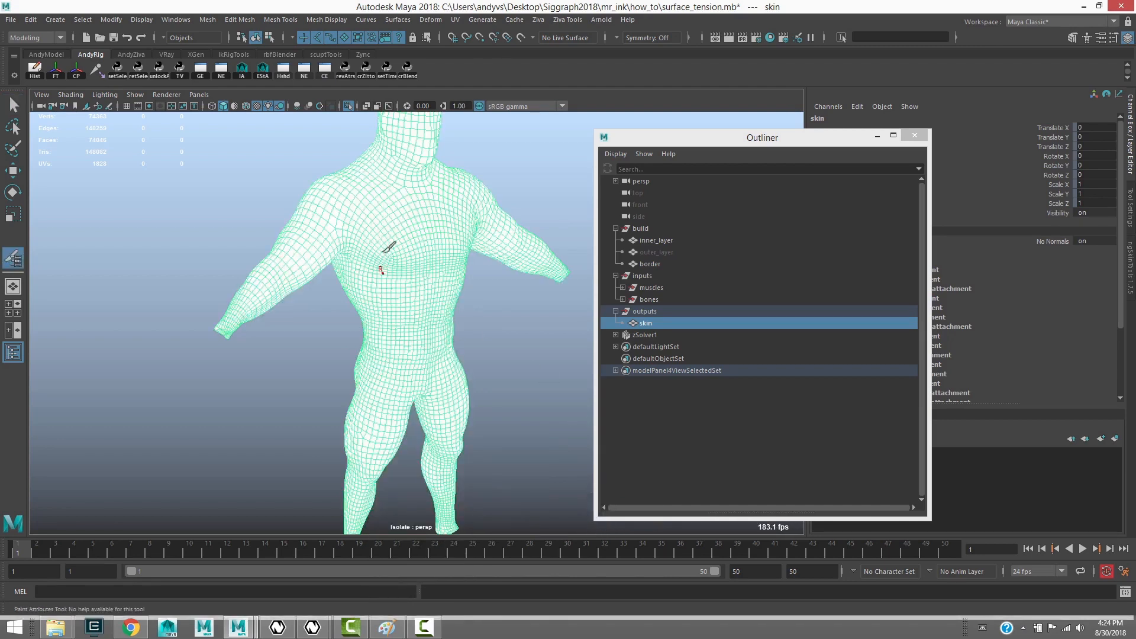
double_click(16, 263)
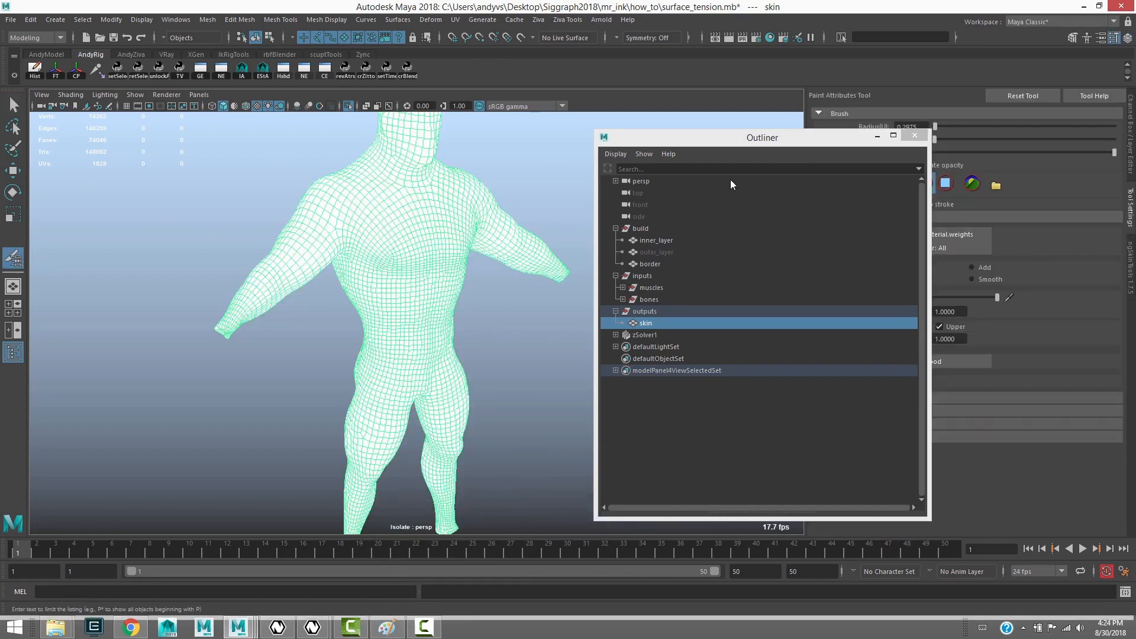
left_click_drag(888, 185, 836, 184)
left_click_drag(751, 144, 714, 124)
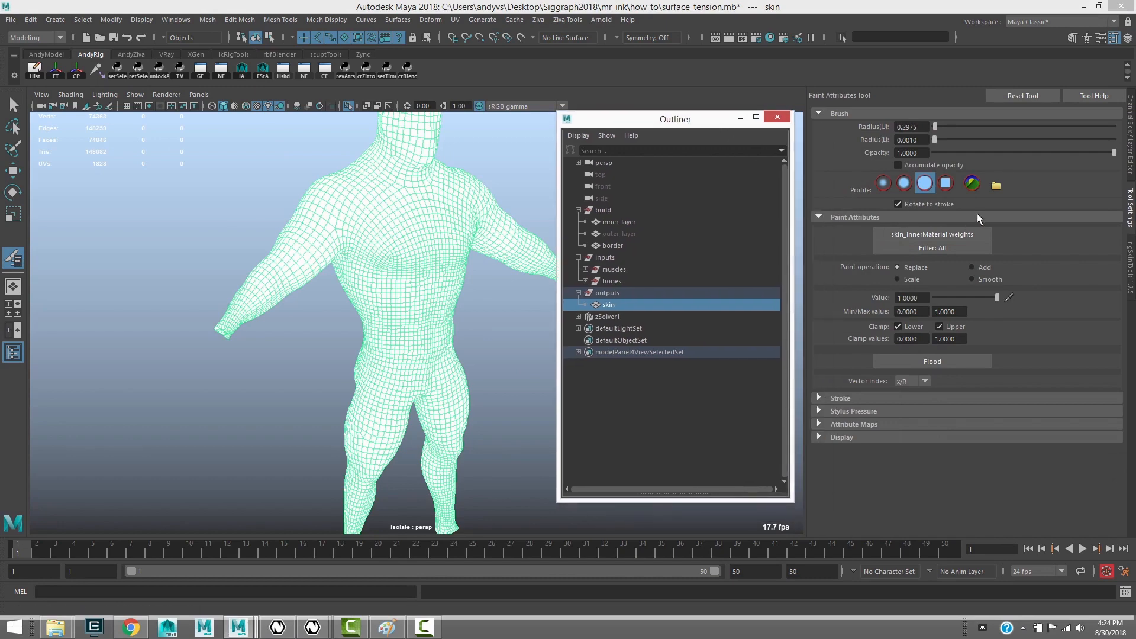
left_click_drag(995, 298, 932, 298)
left_click(931, 361)
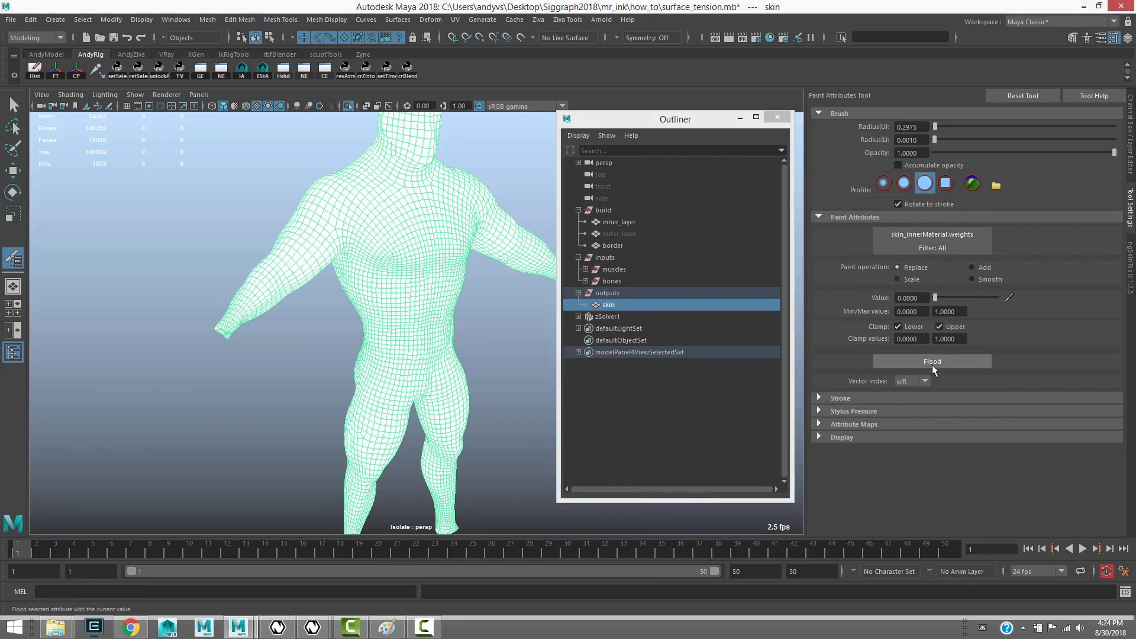
Compare the skin mesh with inner_layer by selecting each in turn, hiding the skin and unhiding it again.
left_click(608, 303)
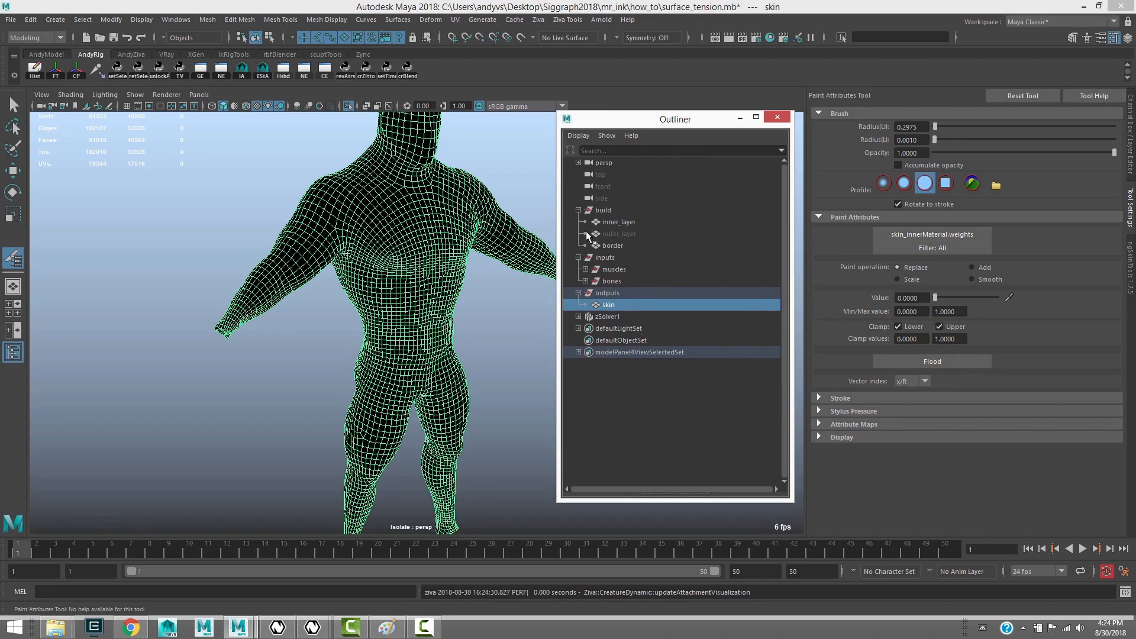
left_click(644, 224)
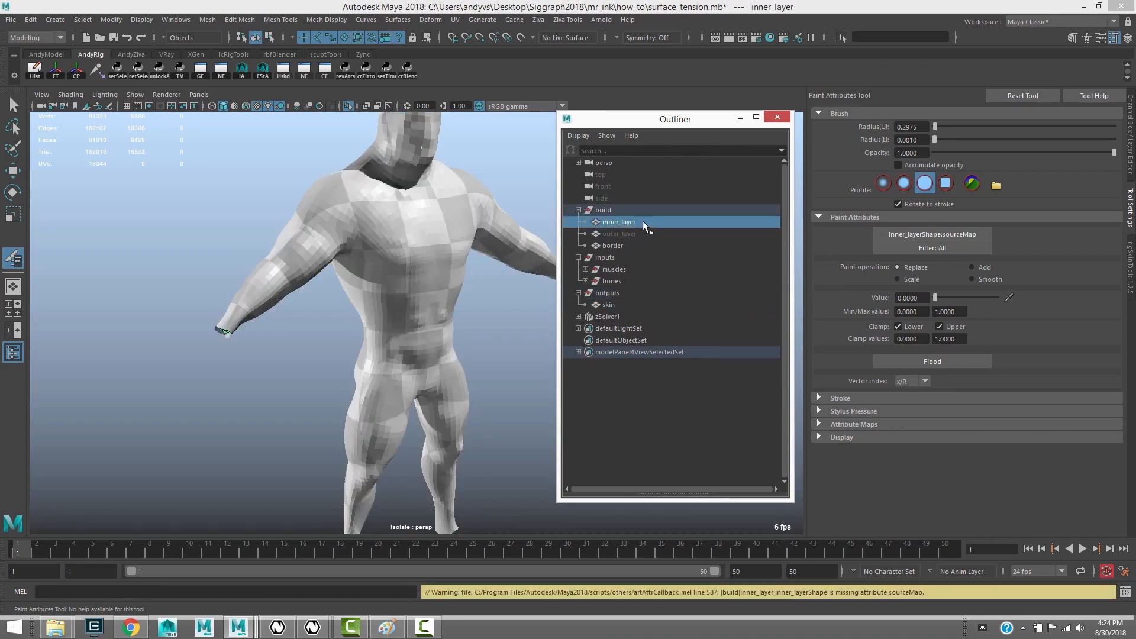
left_click(587, 304)
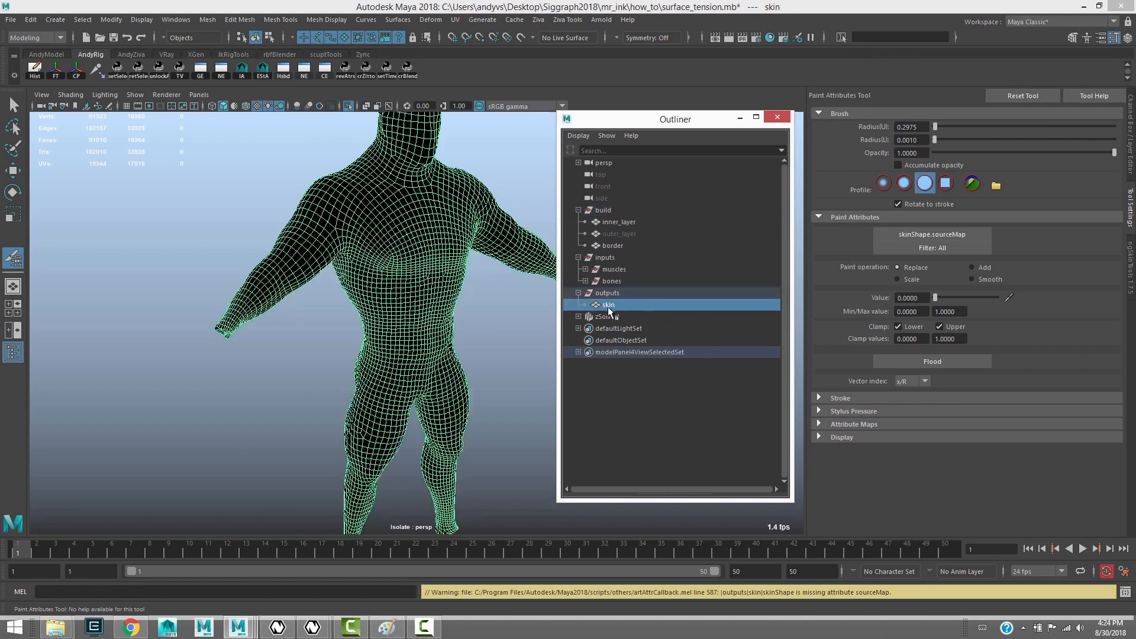
left_click(626, 221)
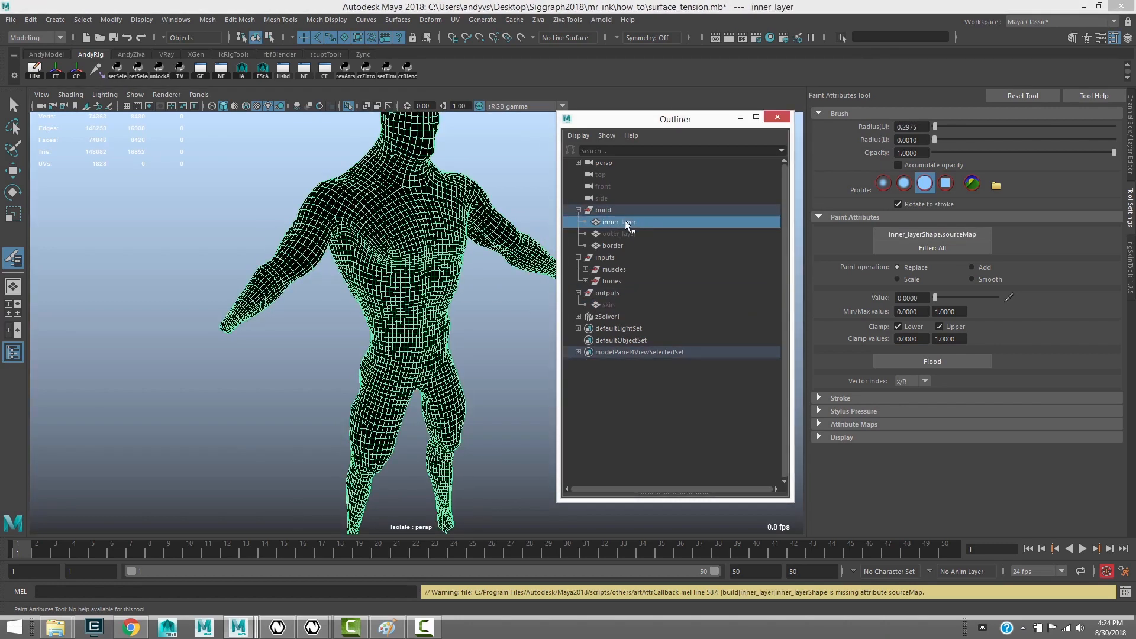
left_click(611, 305)
key("shift+h")
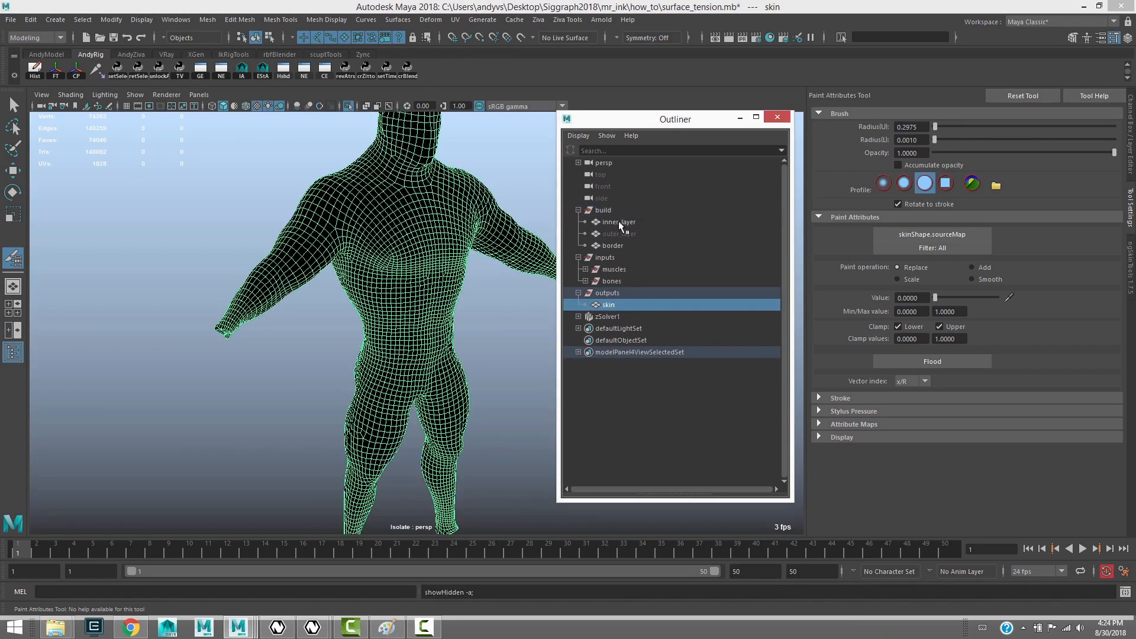
Select inner_layer and the skin mesh together and leave the weight painting tool for the Select tool.
left_click(619, 221)
left_click(611, 304, "ctrl")
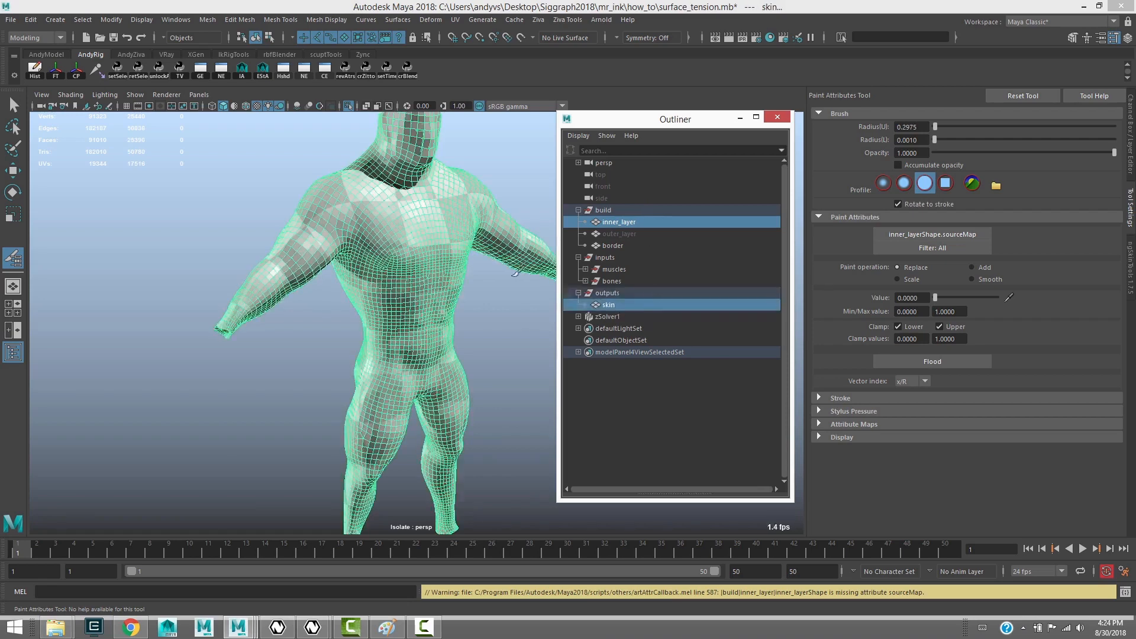
middle_click_drag(434, 274, 417, 267, "alt")
key("q")
mouse_move(416, 269)
left_mouse_down("alt")
mouse_move(409, 265)
mouse_move(429, 258)
left_mouse_up("alt")
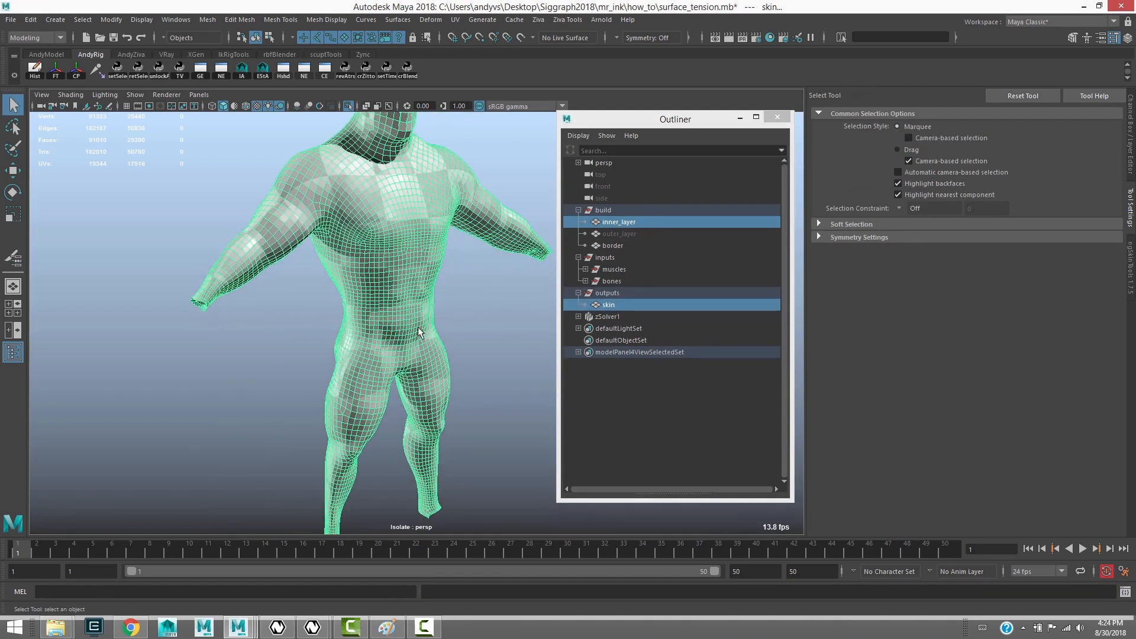
Select the skin's inner-surface faces, f[8426:16851], and convert the selection to vertices.
right_click_drag(456, 296, 502, 275)
key("F9")
left_click_drag(429, 269, 485, 298, "alt")
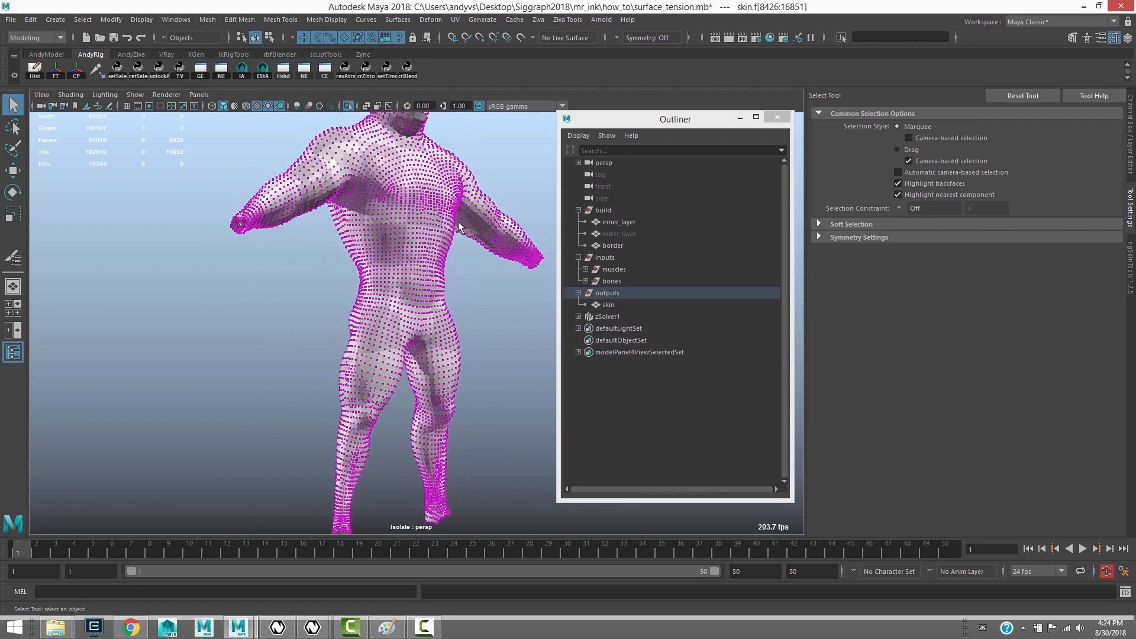
right_click_drag(450, 266, 402, 276, "ctrl")
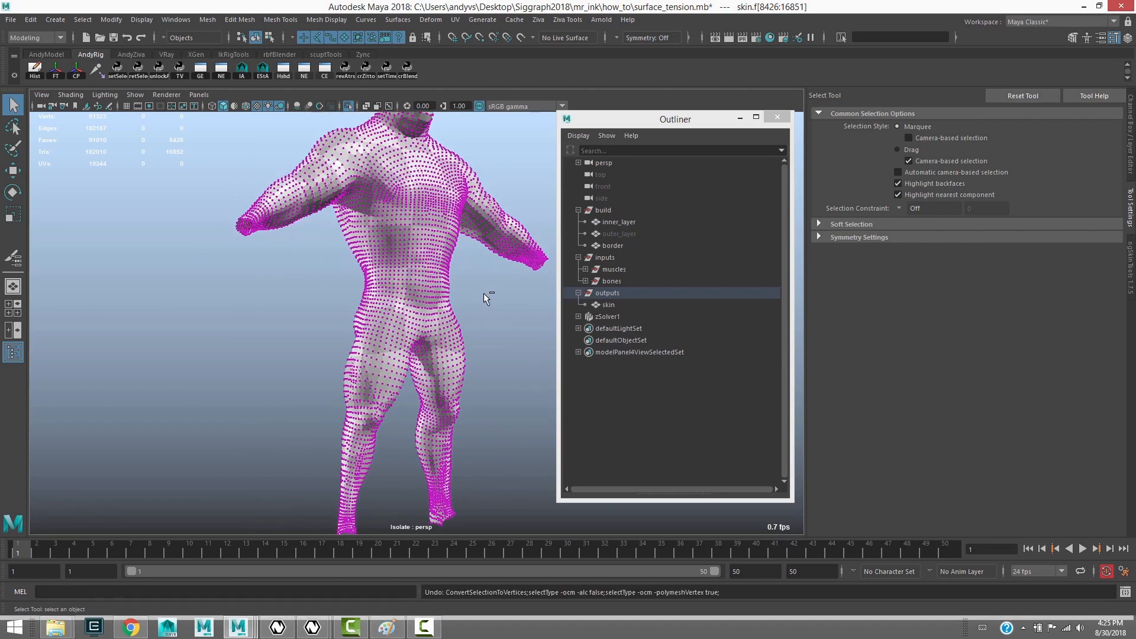
right_click_drag(484, 290, 429, 294, "ctrl")
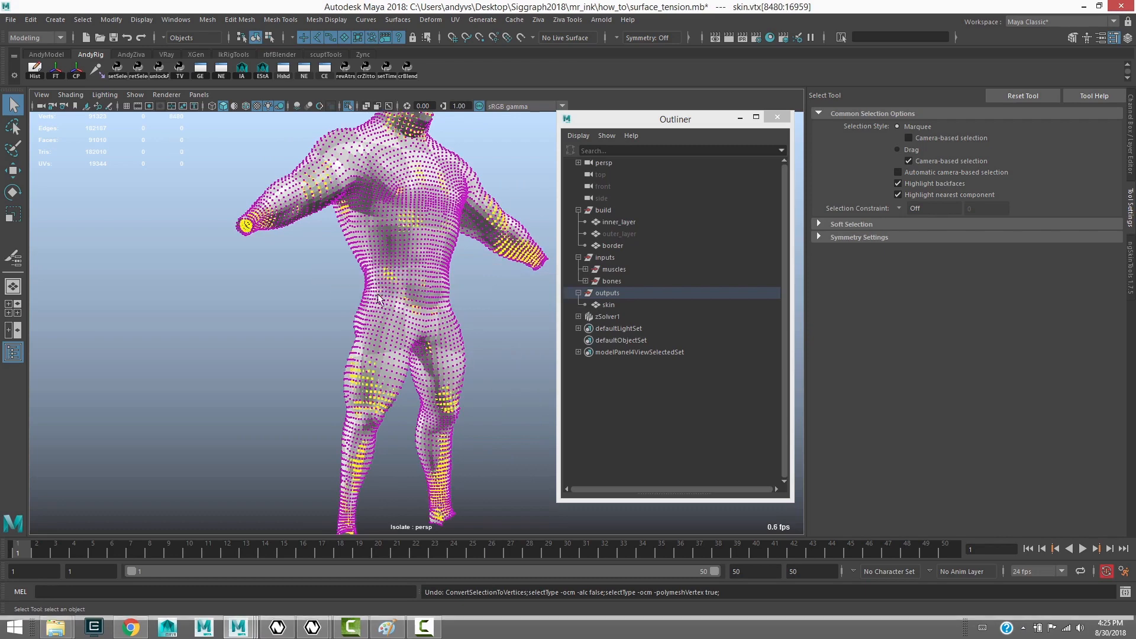
left_click_drag(393, 293, 398, 240, "alt")
key("ctrl+1")
key("ctrl+1")
left_click_drag(342, 243, 350, 284, "alt")
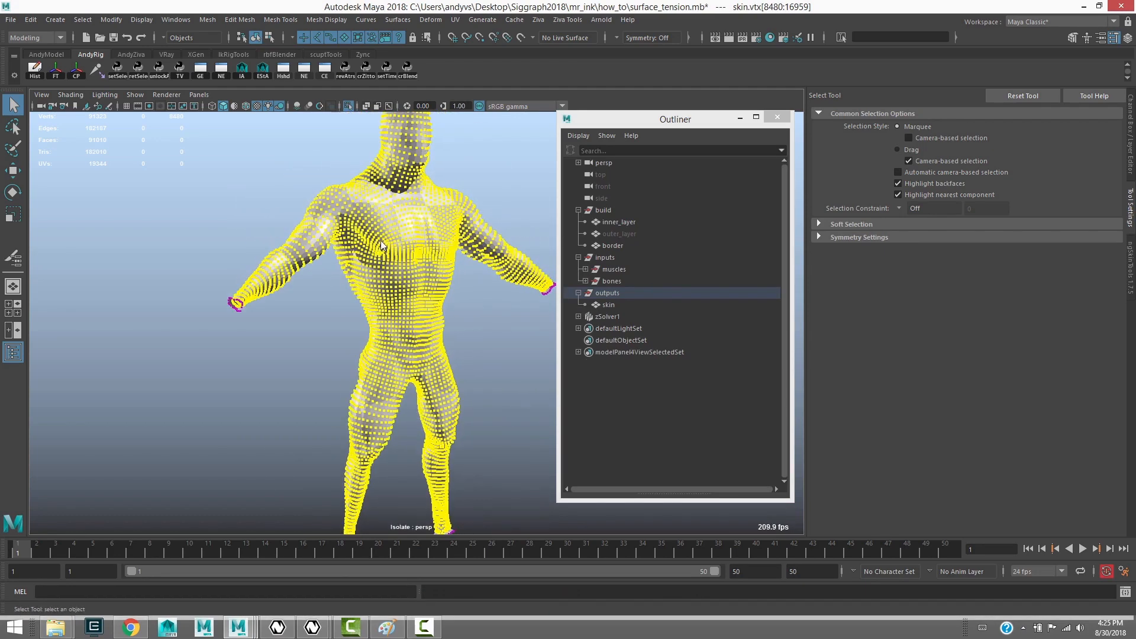
Paint skin_innerMaterial weights on the selected inner-surface vertices, restoring the vertex selection and flooding them with value 1.
right_click(381, 240)
mouse_move(390, 445)
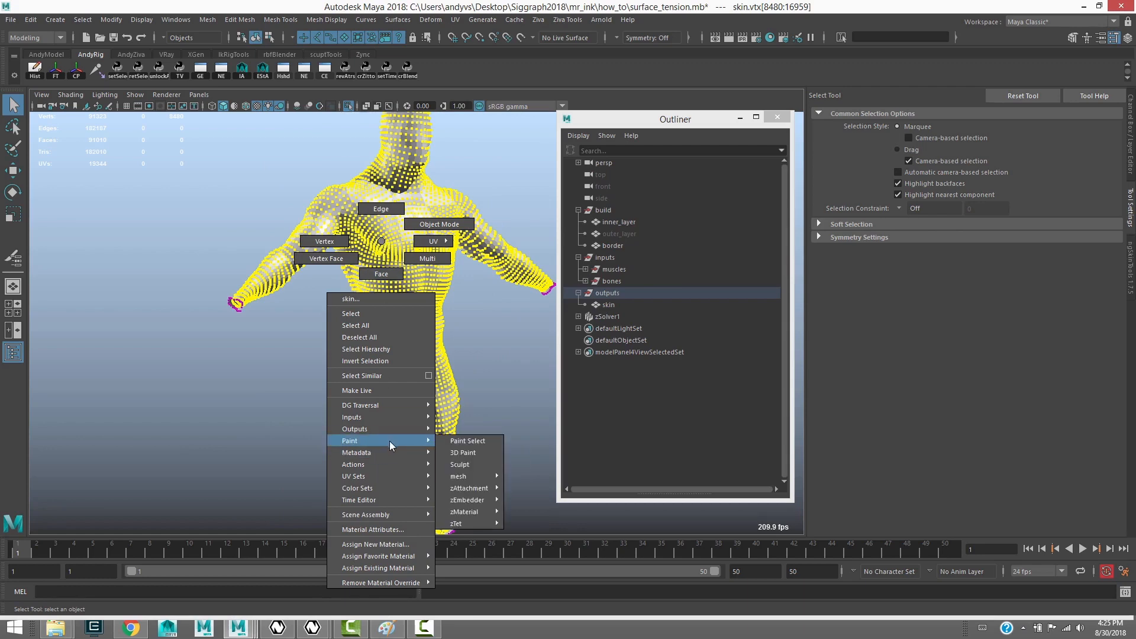
mouse_move(473, 512)
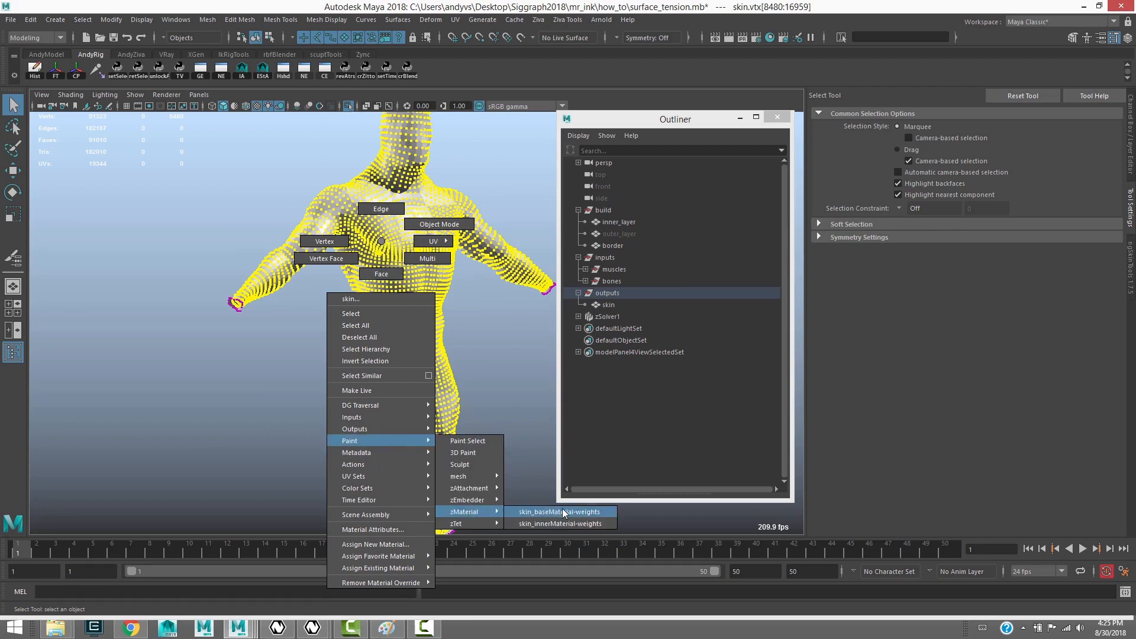
left_click(556, 523)
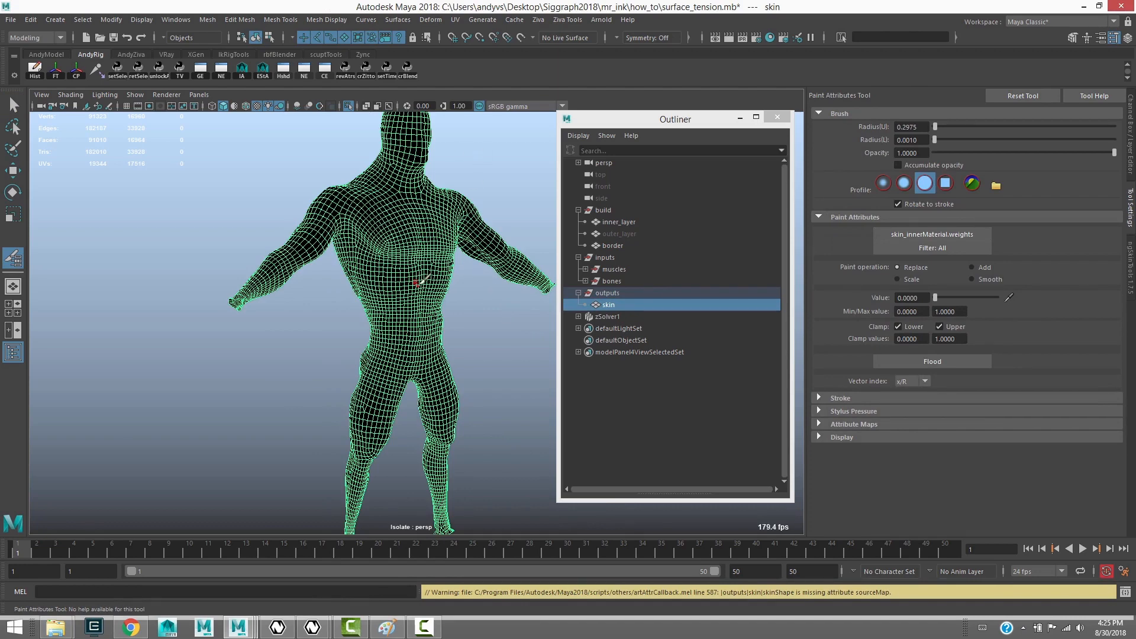
key("ctrl+z")
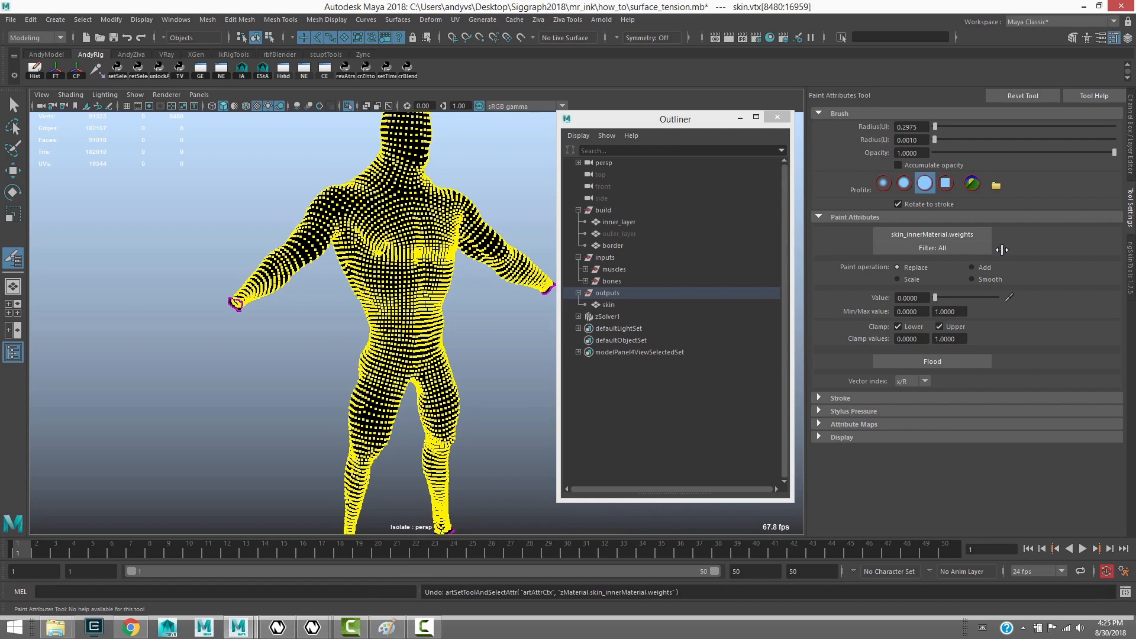
left_click_drag(936, 299, 1023, 319)
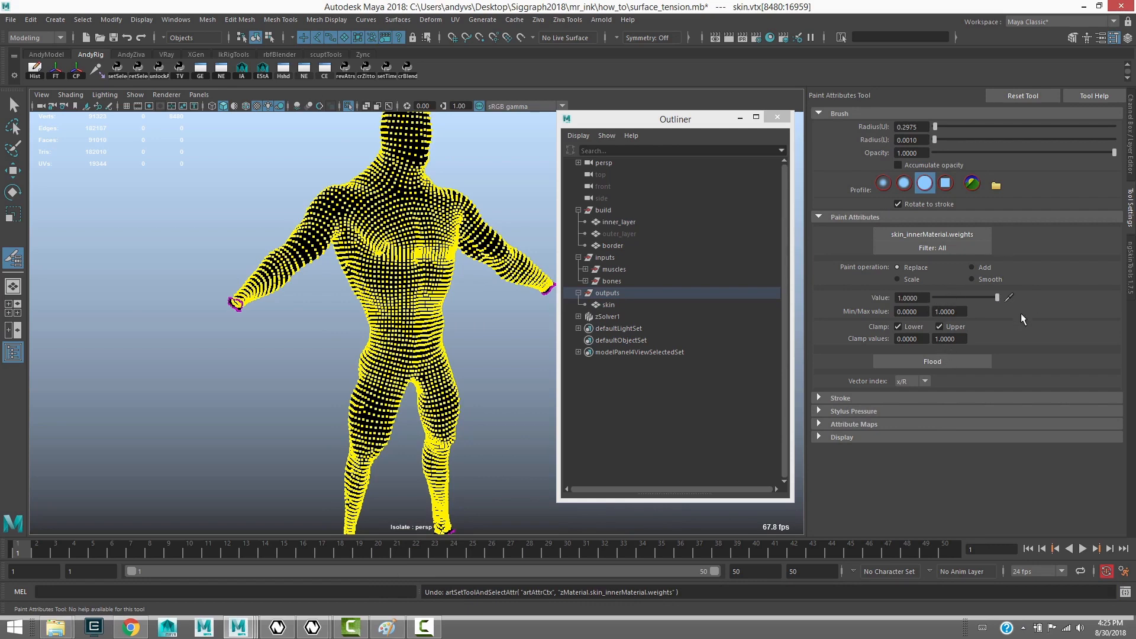
left_click(928, 361)
key("q")
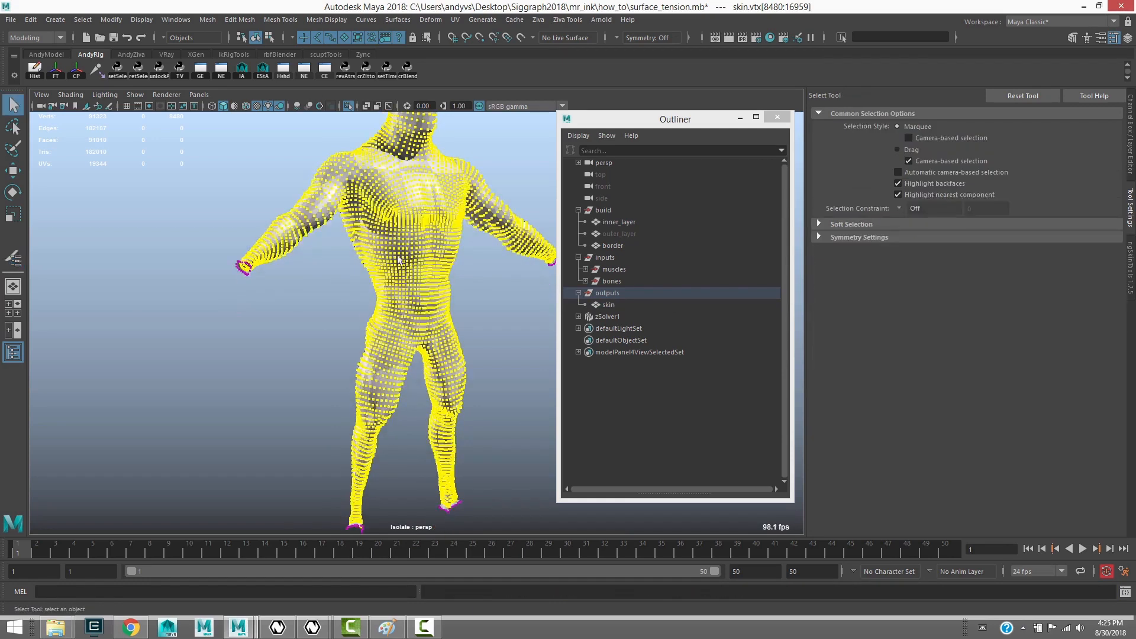
Return the skin to object mode and examine its painted weights from several angles.
key("F8")
key("ctrl+1")
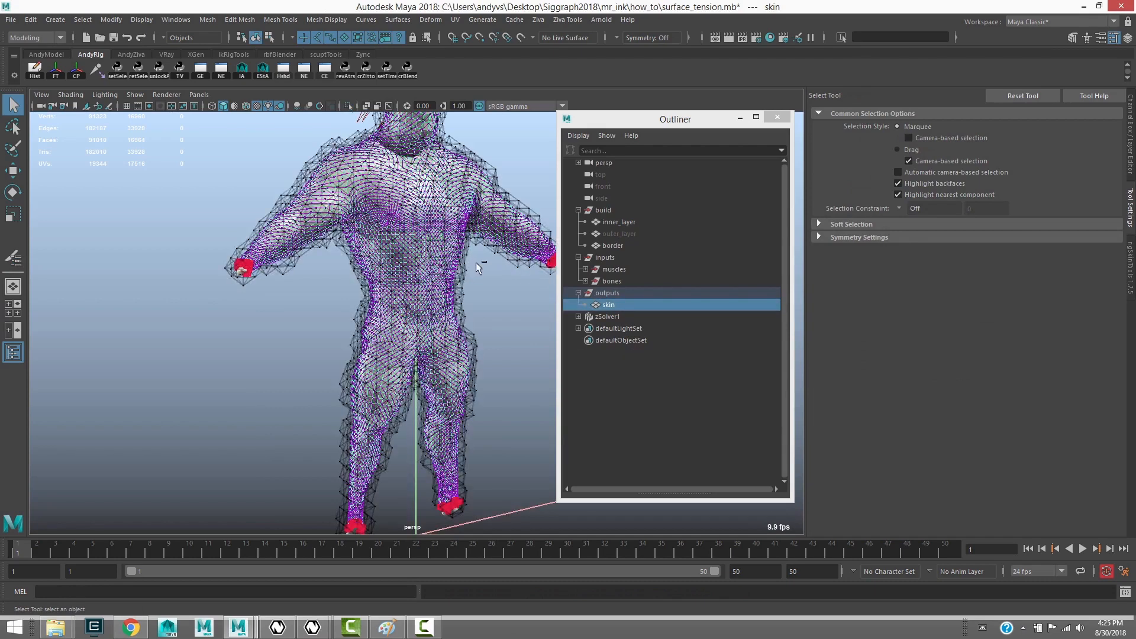
key("ctrl+1")
left_click_drag(476, 277, 441, 238, "alt")
mouse_move(442, 236)
right_mouse_down()
mouse_move(420, 438)
mouse_move(516, 439)
mouse_move(539, 524)
mouse_move(566, 494)
mouse_move(618, 520)
right_mouse_up()
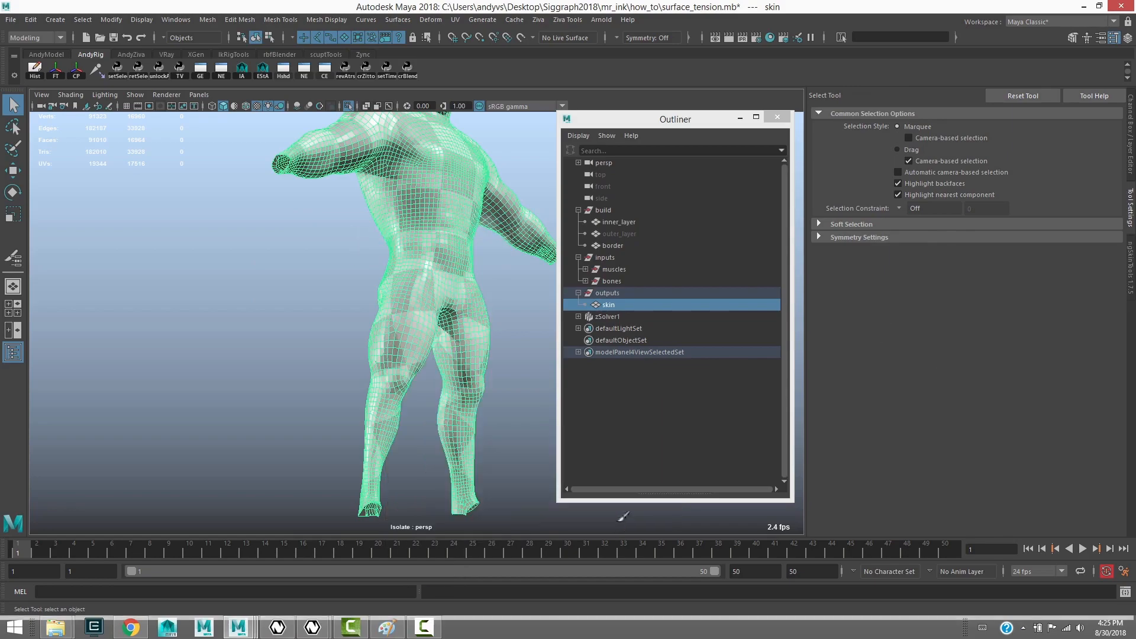
mouse_move(618, 520)
left_mouse_down("alt")
mouse_move(413, 408)
mouse_move(436, 431)
mouse_move(368, 375)
mouse_move(424, 371)
mouse_move(379, 348)
mouse_move(364, 322)
mouse_move(294, 358)
mouse_move(327, 333)
left_mouse_up("alt")
key("ctrl+1")
key("q")
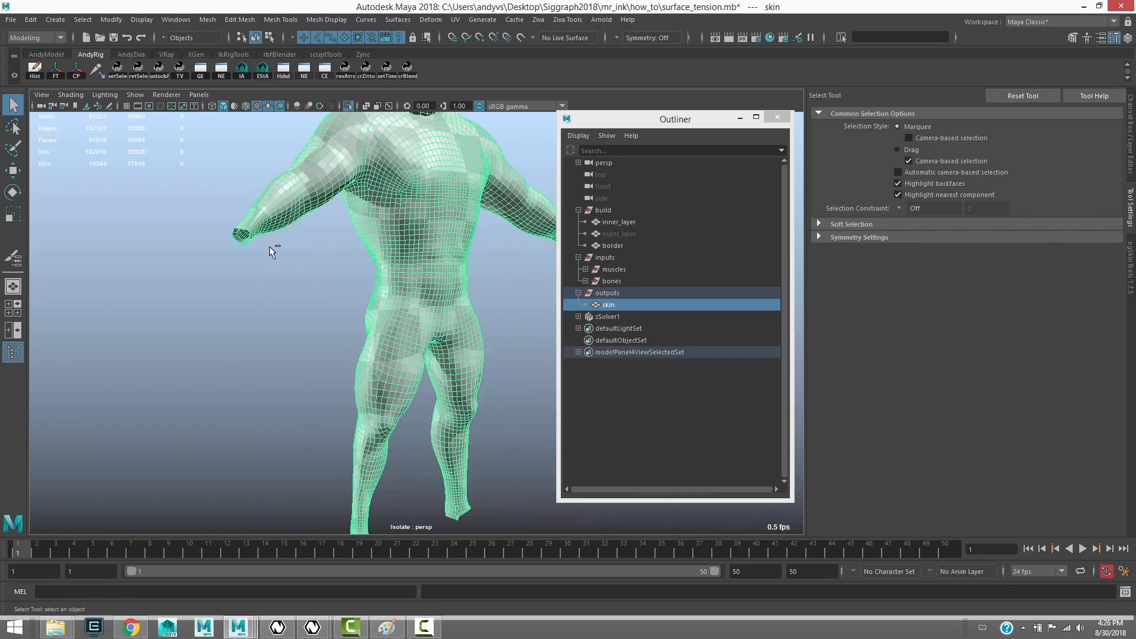
Show the full scene and hide the skin and inner_layer to examine the muscles underneath.
key("ctrl+h")
left_click_drag(296, 262, 268, 294, "alt")
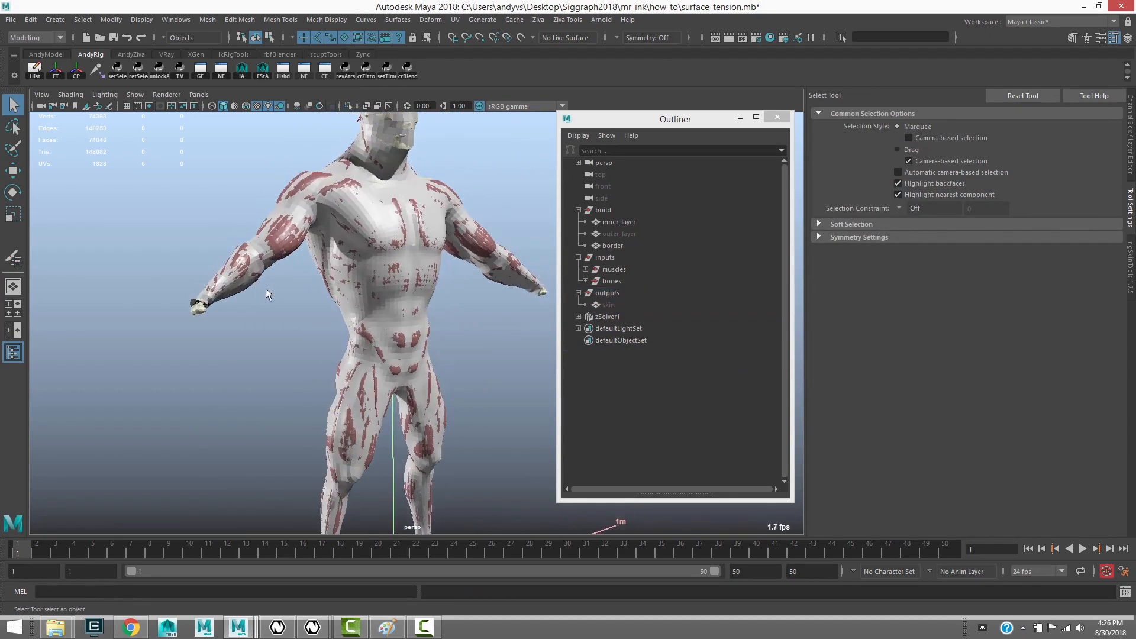
left_click(308, 240)
key("ctrl+h")
left_click_drag(307, 268, 319, 243, "alt")
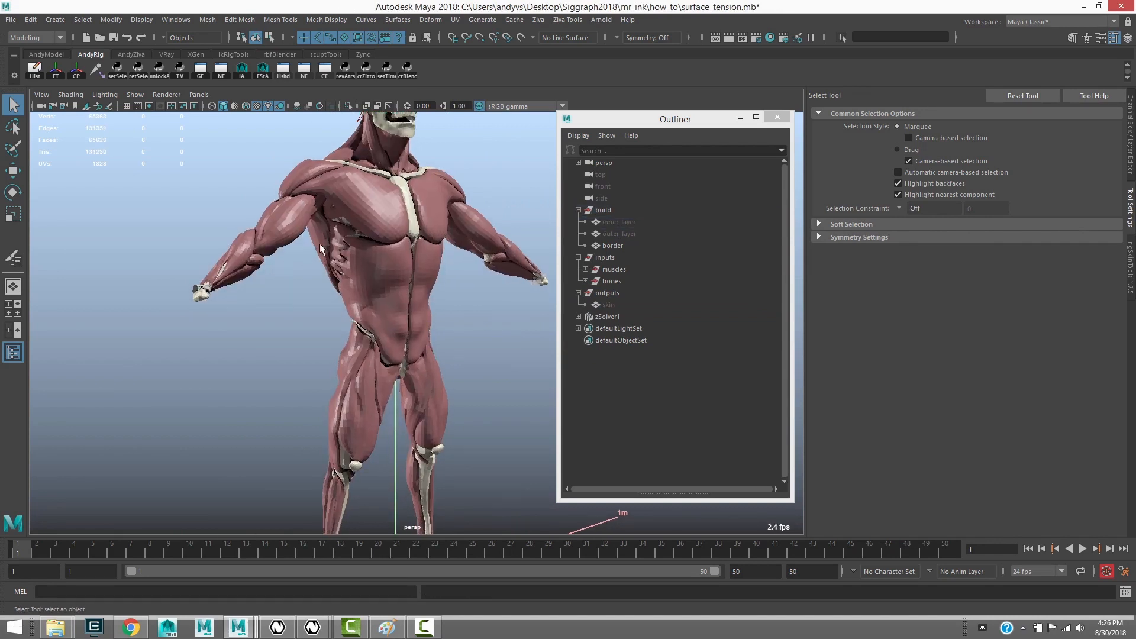
Unhide the skin mesh with inner_layer kept hidden, and clear the selection.
key("ctrl+shift+h")
key("ctrl+h")
left_click(608, 304)
key("shift+h")
left_click(479, 328)
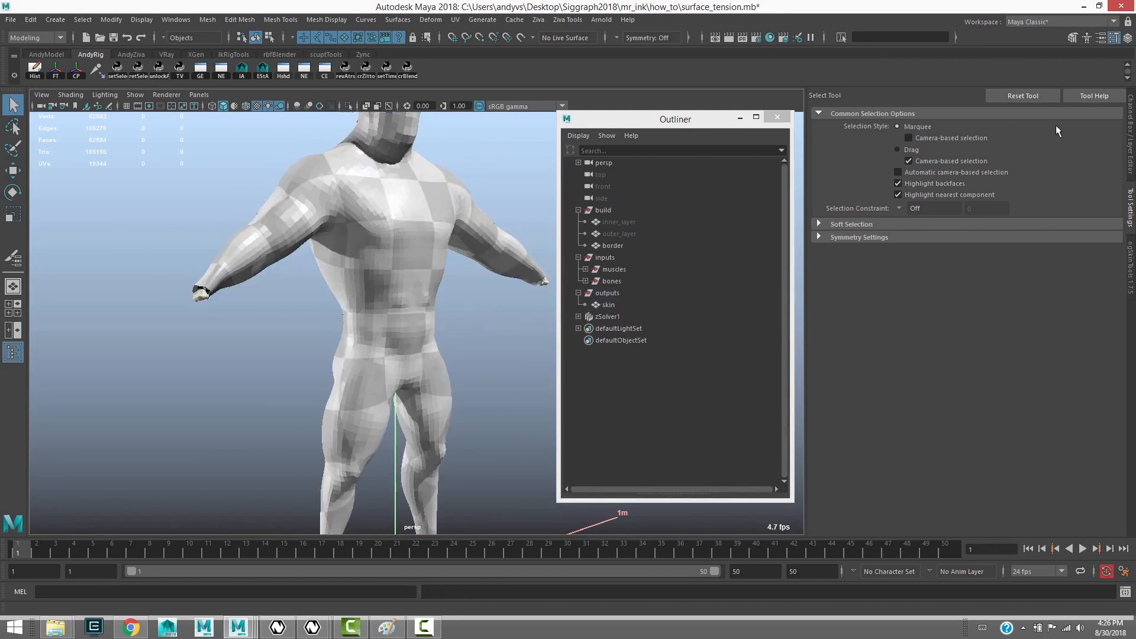
Show the skin mesh's channels and expand the skin_innerMaterial attributes down to Surface Tension.
left_click(1131, 171)
left_click(431, 308)
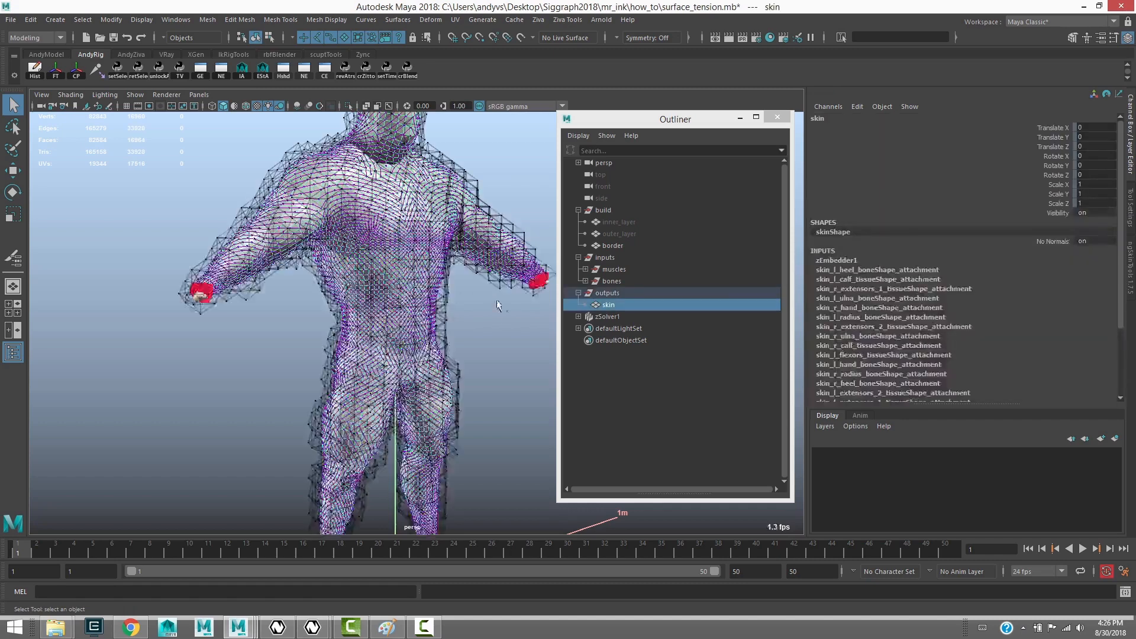
scroll(1116, 237, "down", 5)
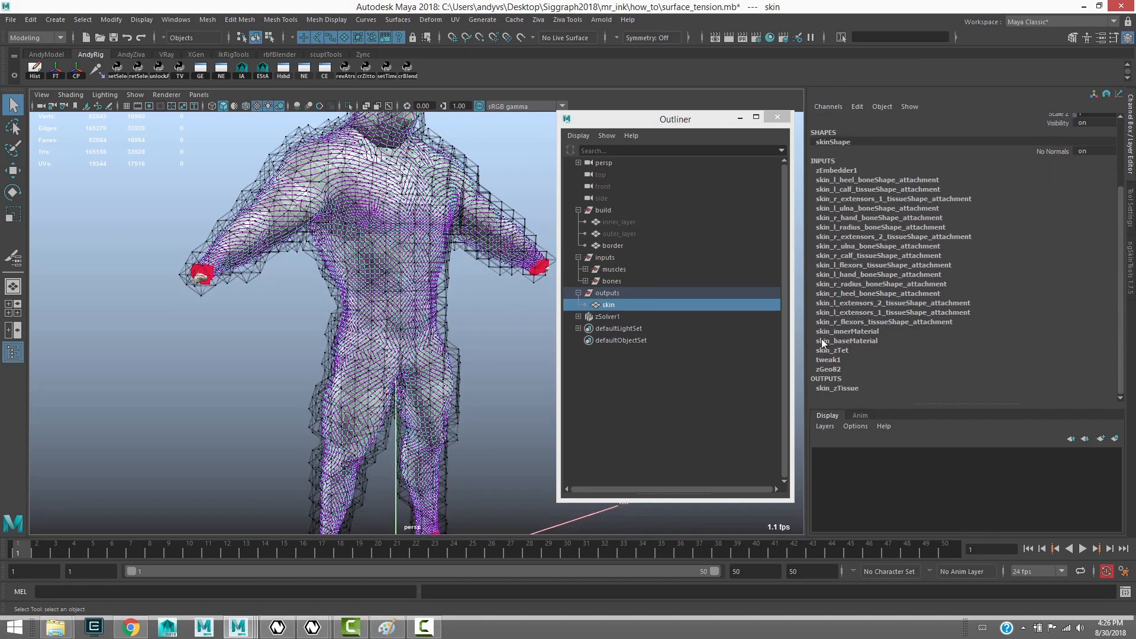
left_click(875, 332)
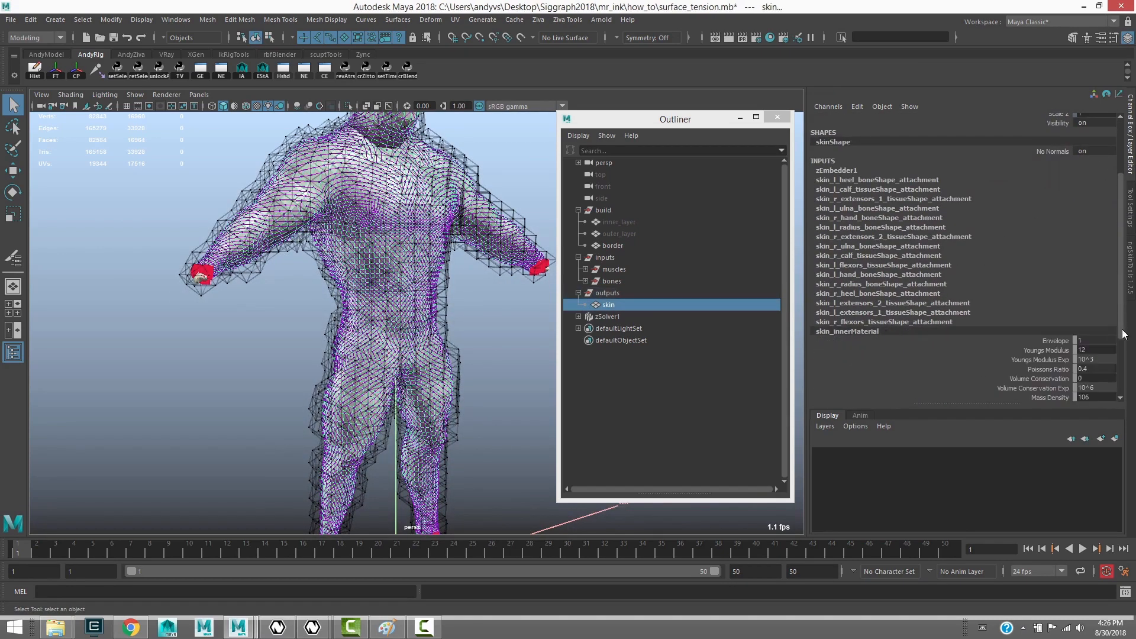
scroll(1124, 334, "down", 5)
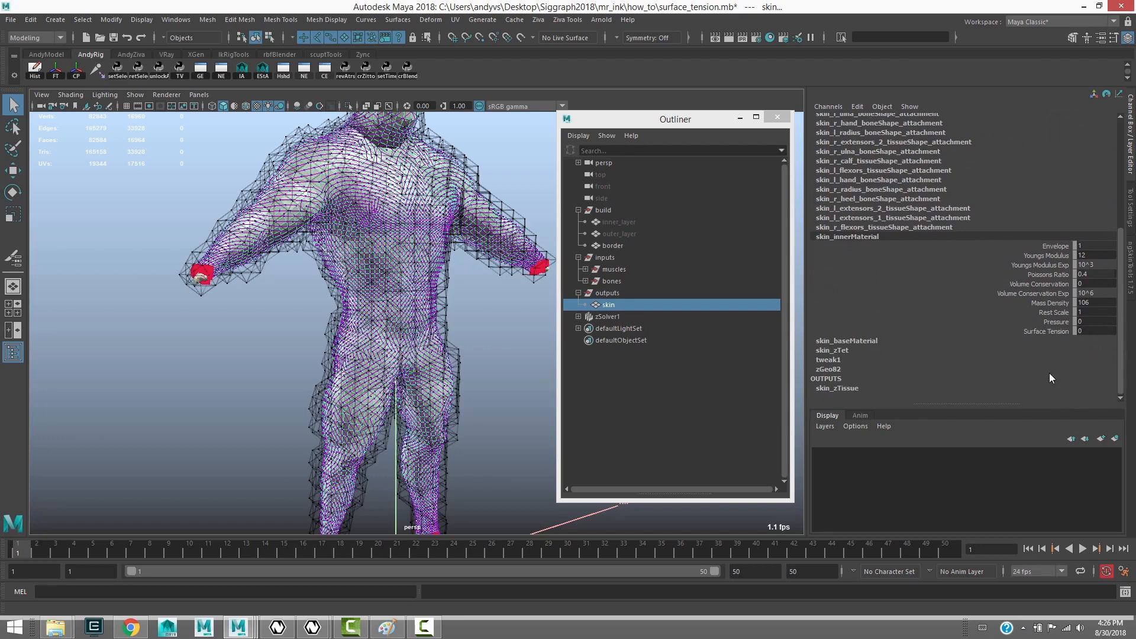
Set the Surface Tension of skin_innerMaterial to 45.
left_click(1095, 329)
type("45")
key("Return")
key("Return")
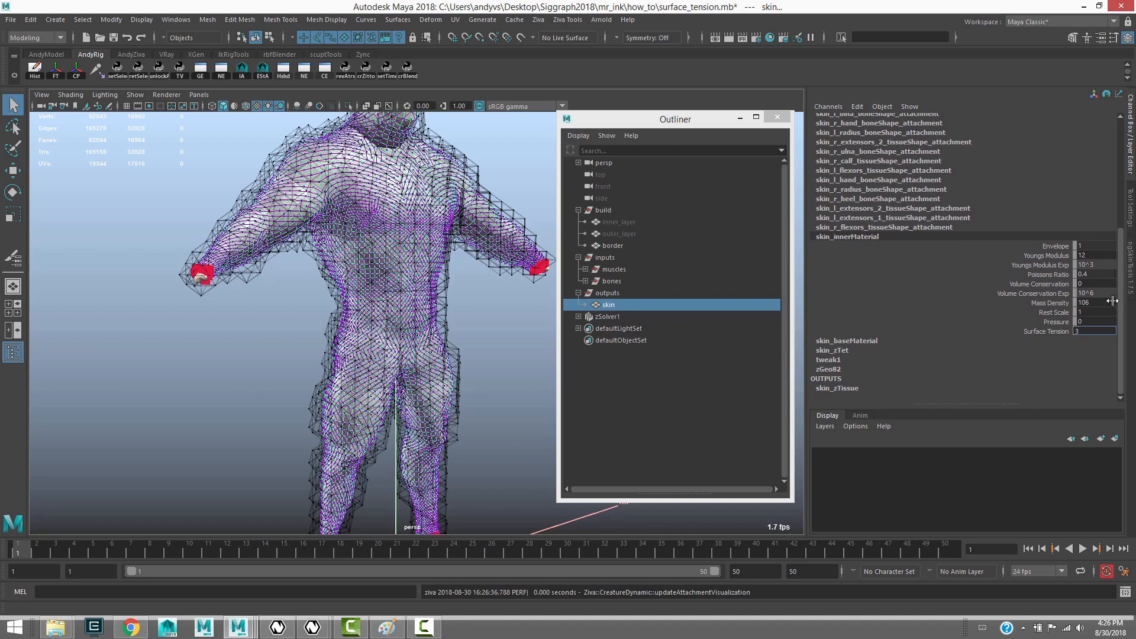
left_click(1080, 322)
double_click(1100, 330)
key("Return")
Expand skin_zTissue, set its Surface Tension Envelope to 0 and key it at frame 1.
left_click(849, 389)
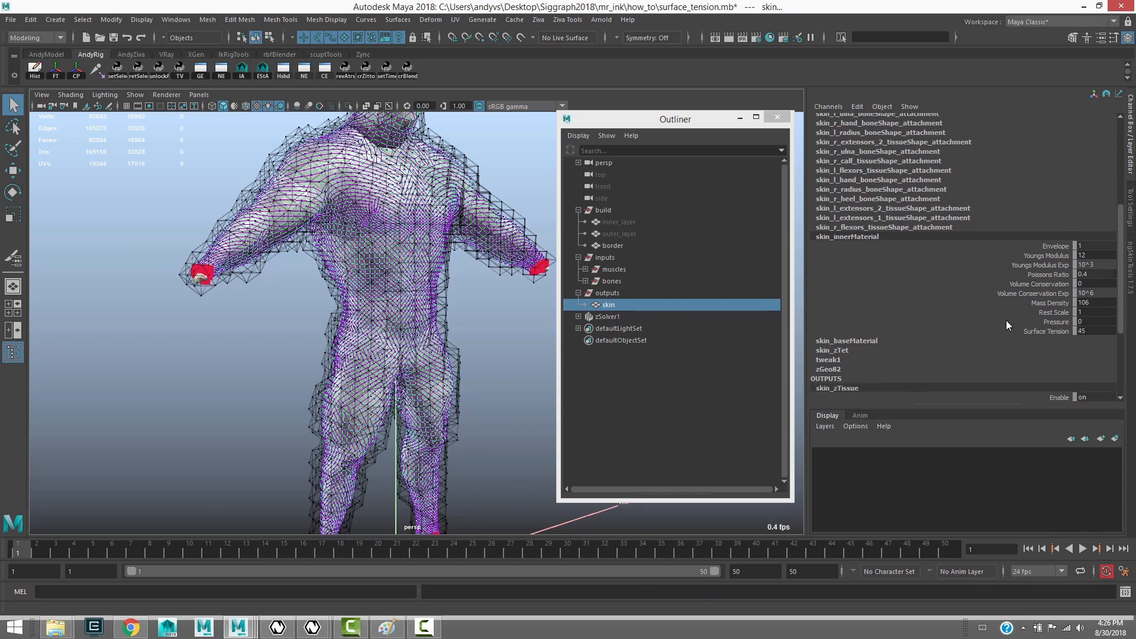
scroll(976, 325, "down", 5)
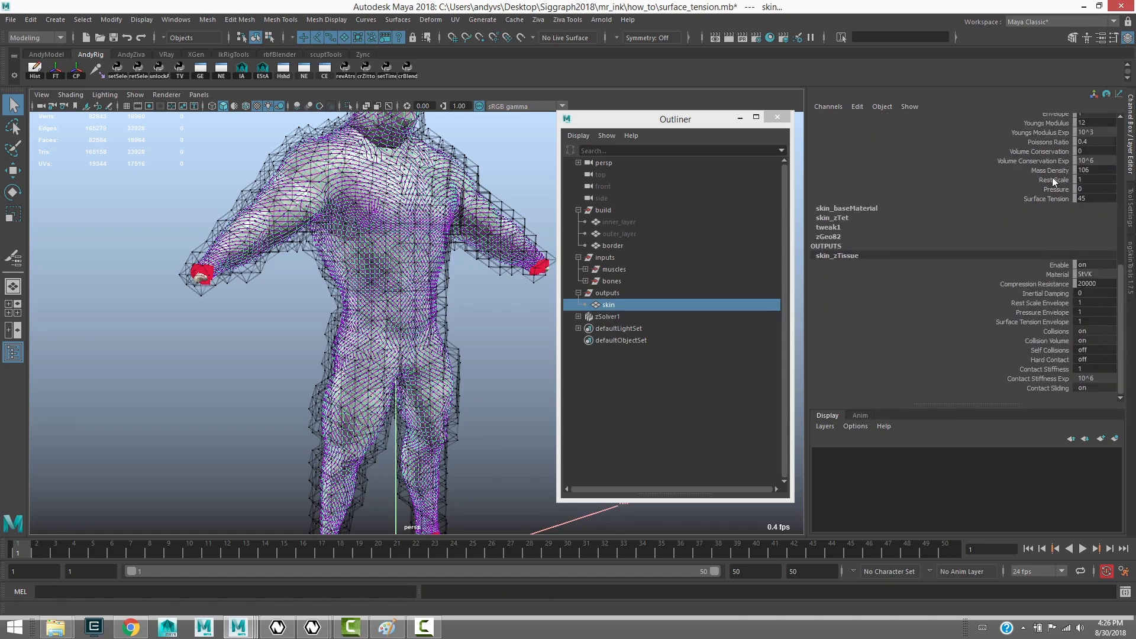
double_click(1042, 322)
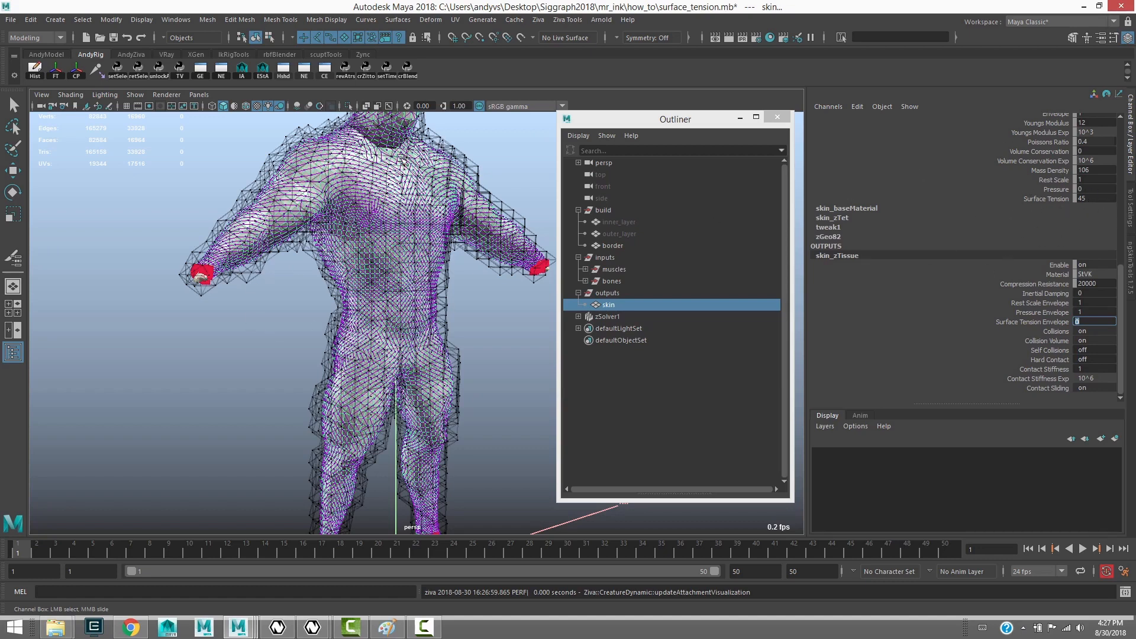
left_click(1050, 322)
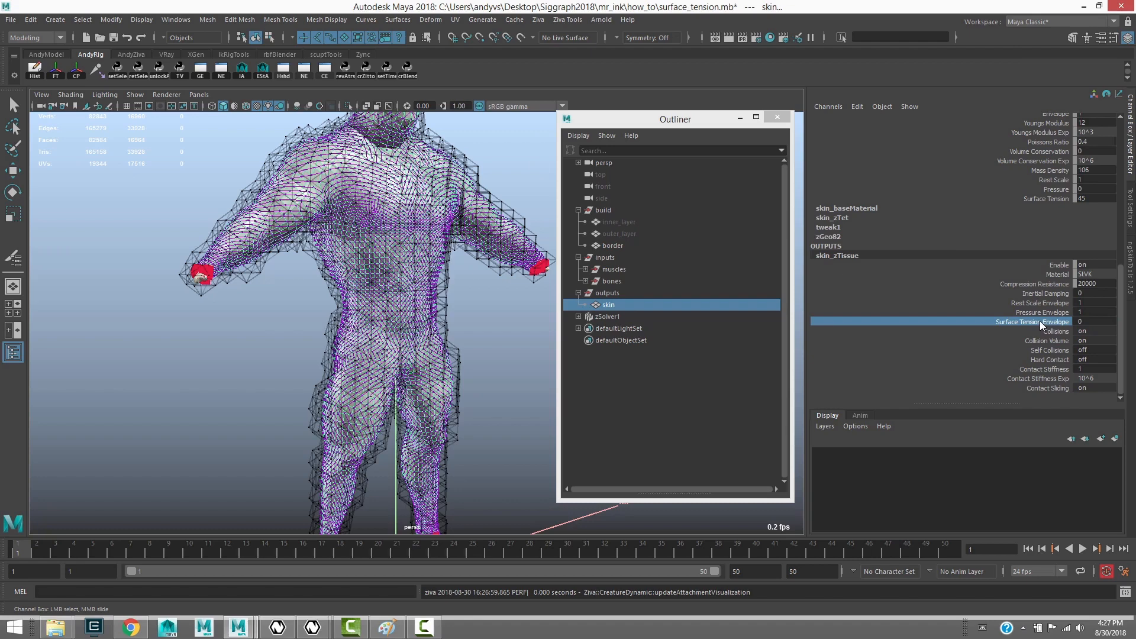
right_click(1039, 321)
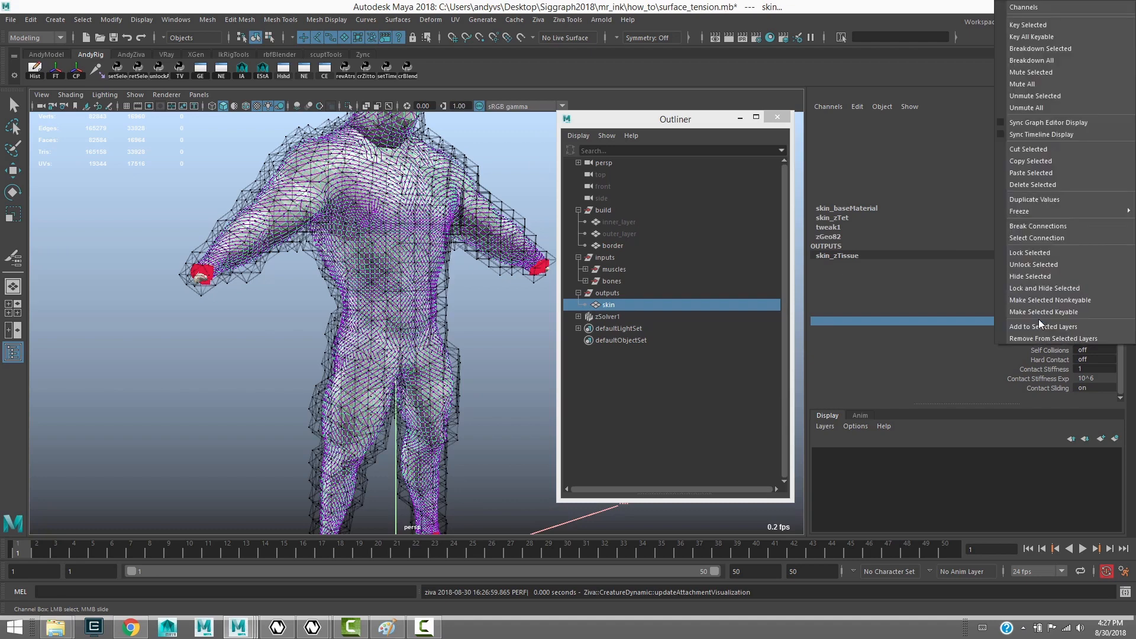
left_click(1055, 27)
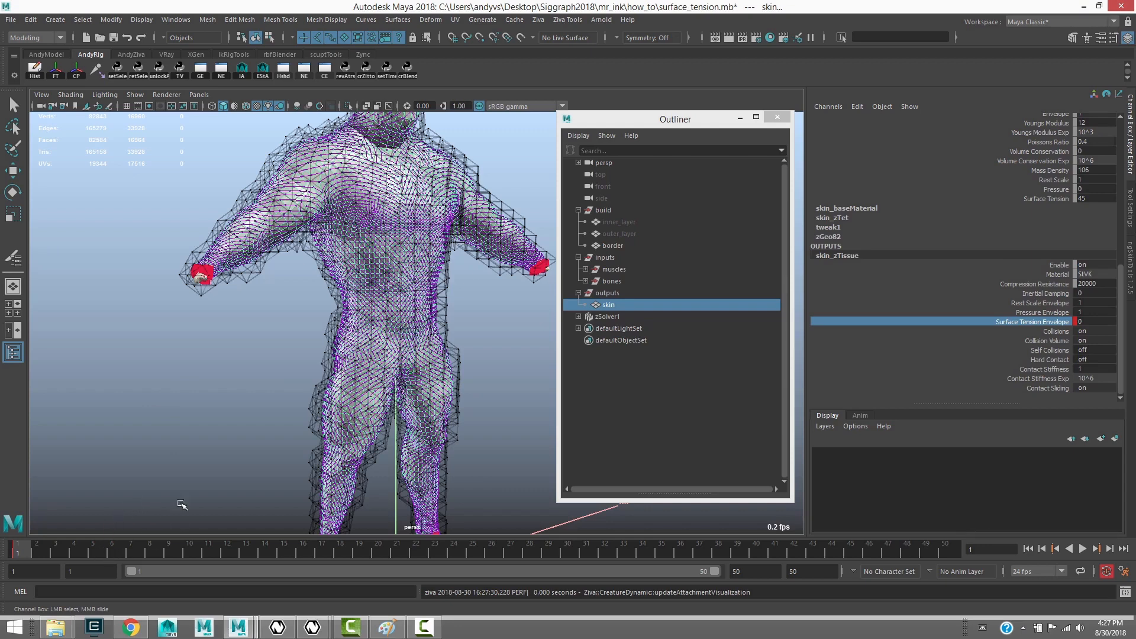
Key the Surface Tension Envelope at 1 on frame 5 and return to frame 1.
left_click(98, 551)
left_click(1092, 324)
type("1")
key("Return")
left_click(1035, 550)
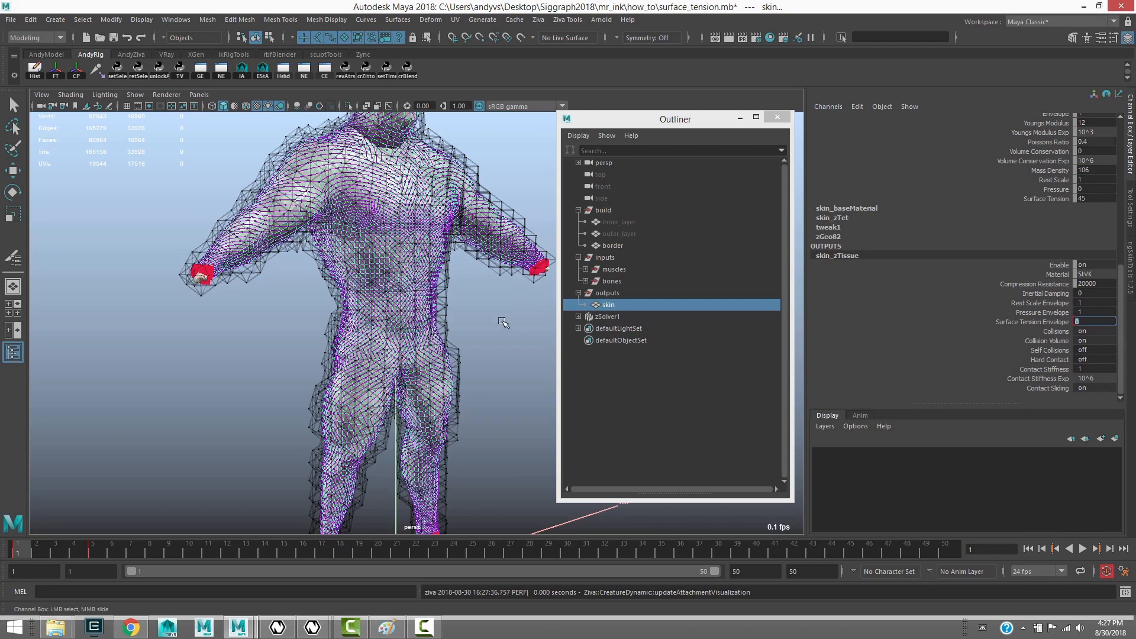
Run the simulation from frame 1 and stop it at frame 13.
key("q")
left_click(536, 303)
left_click(467, 348)
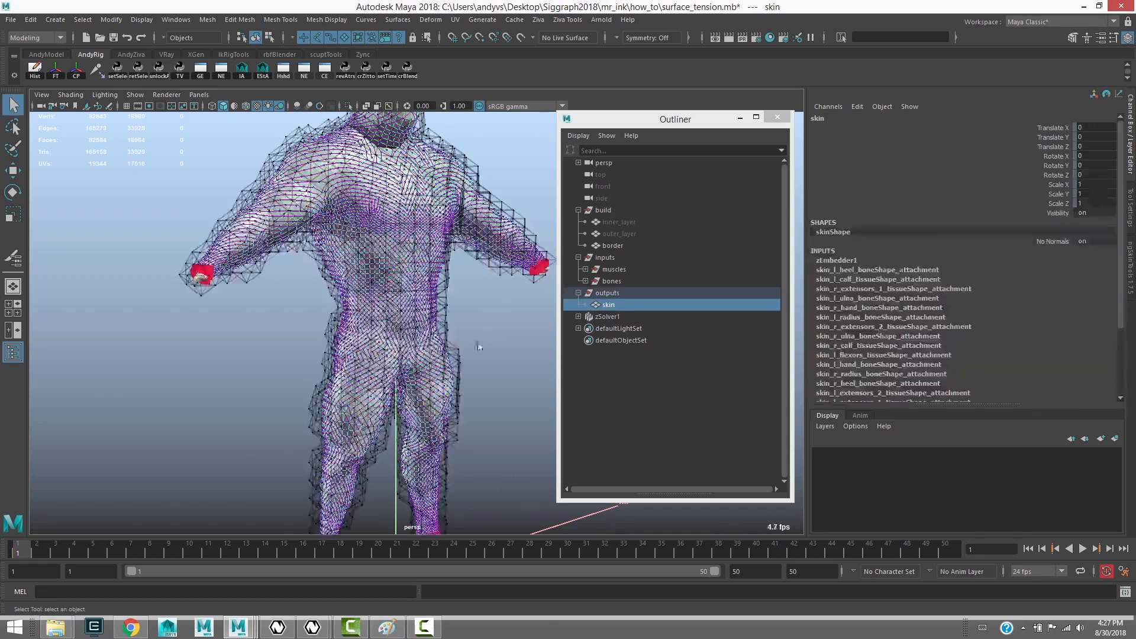
left_click(1081, 548)
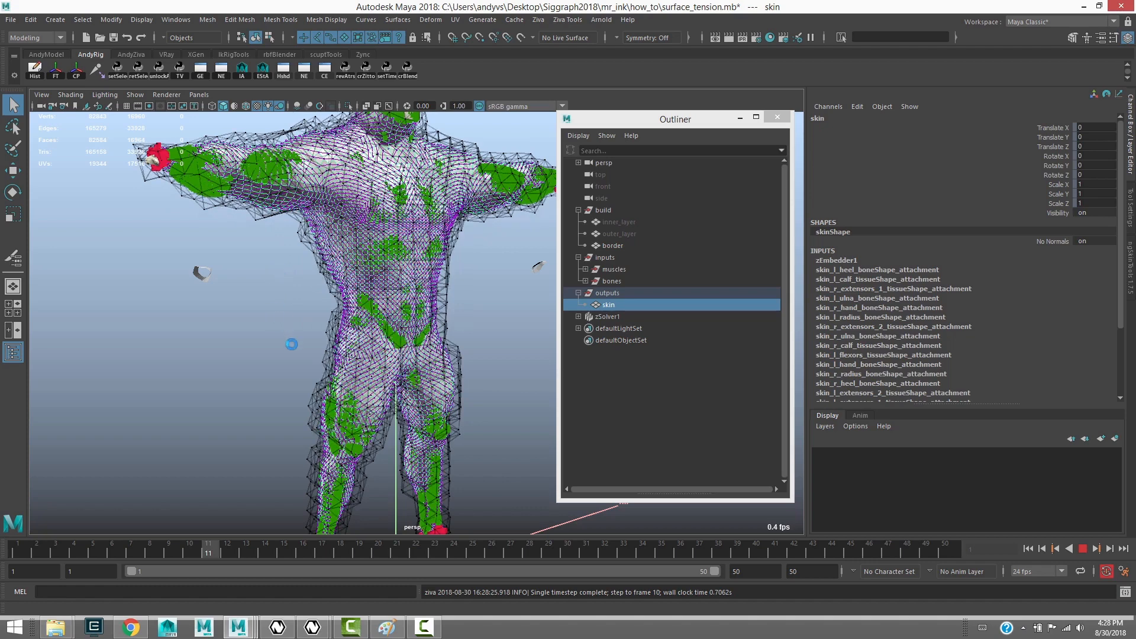
left_click(289, 317)
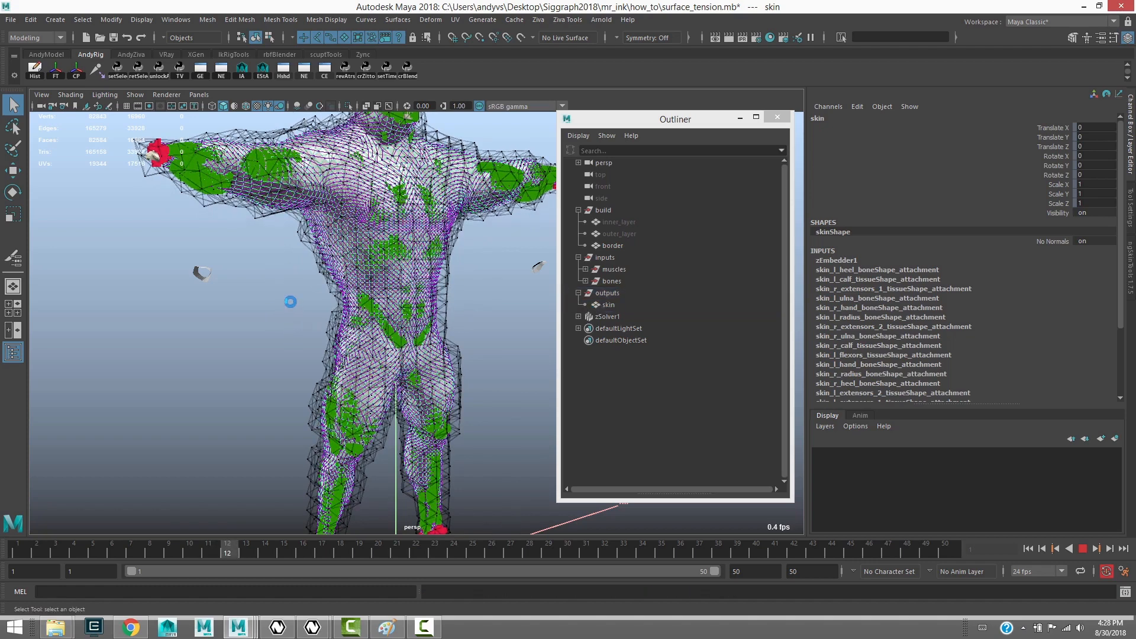
key("Escape")
Deselect the skin to examine the forearm and wrist up close, and reselect the skin mesh.
left_click_drag(288, 302, 159, 271, "alt")
right_click_drag(159, 271, 193, 251, "alt")
middle_click_drag(178, 233, 332, 356, "alt")
left_click(326, 354)
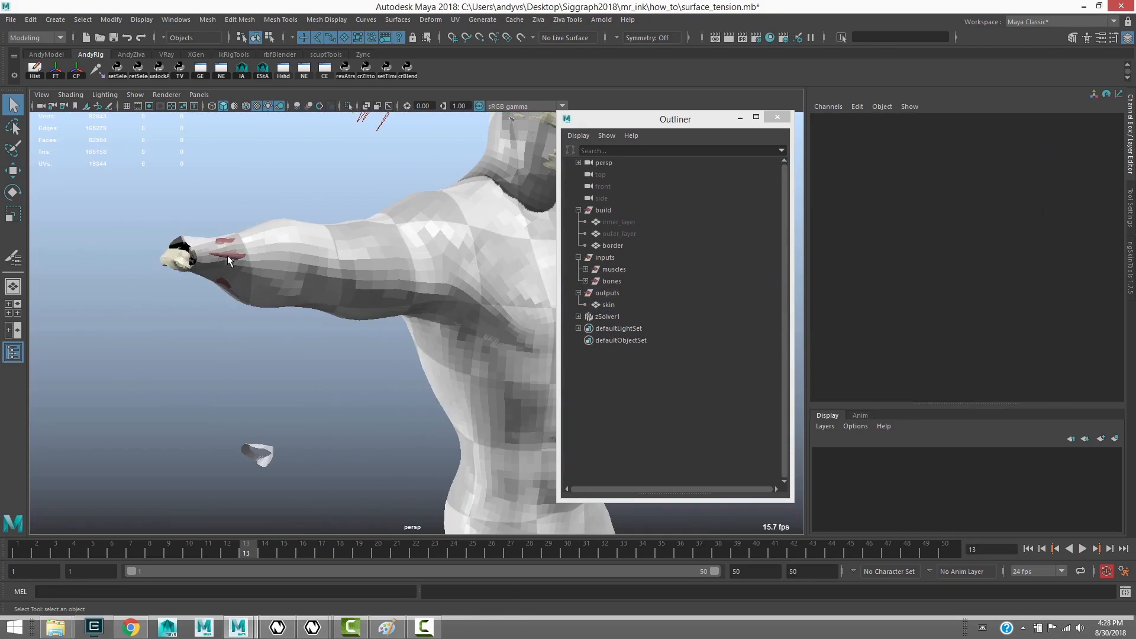
left_click(231, 257)
left_click(290, 295)
scroll(361, 355, "down", 4)
key("f")
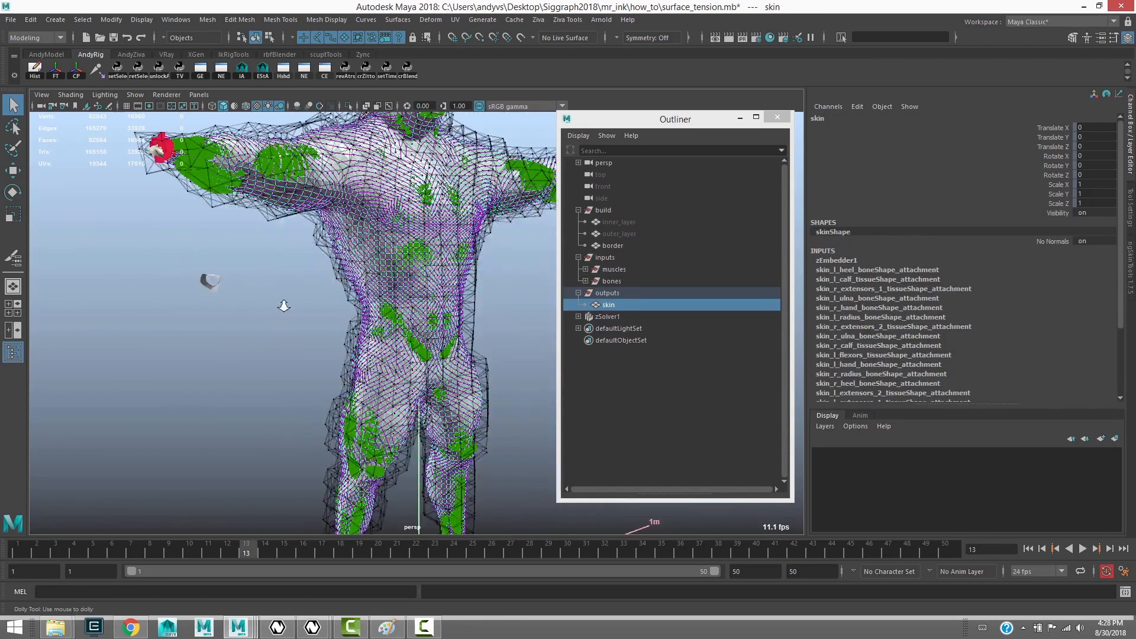
Return to frame 1, expand skin_zTissue and set its Contact Stiffness Exp to 10^7.
left_click(1028, 549)
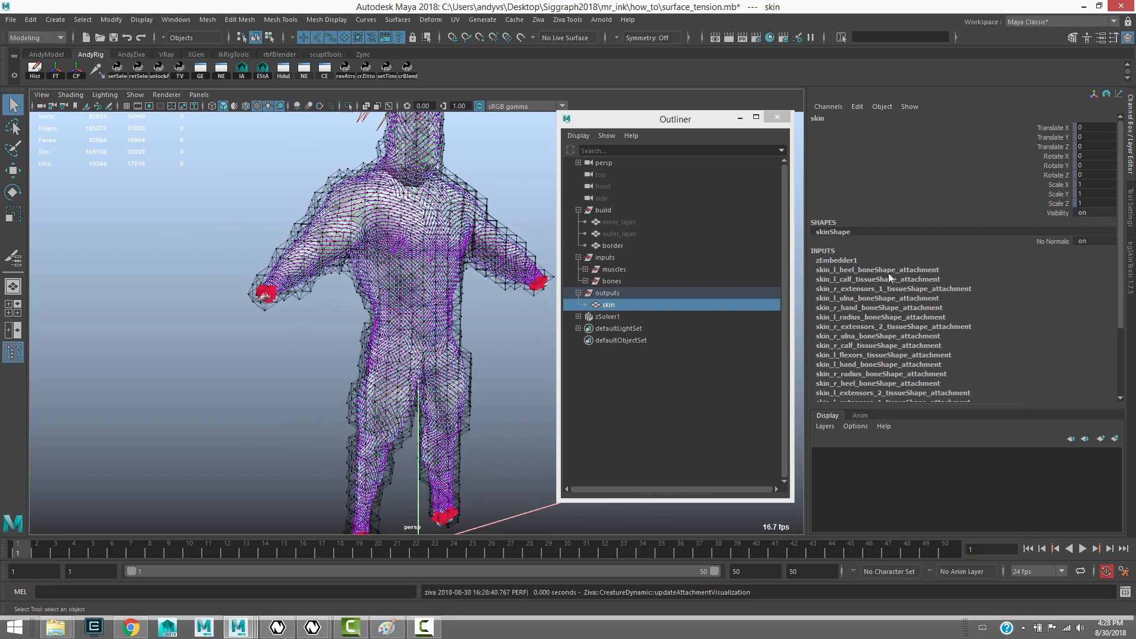
scroll(923, 290, "down", 3)
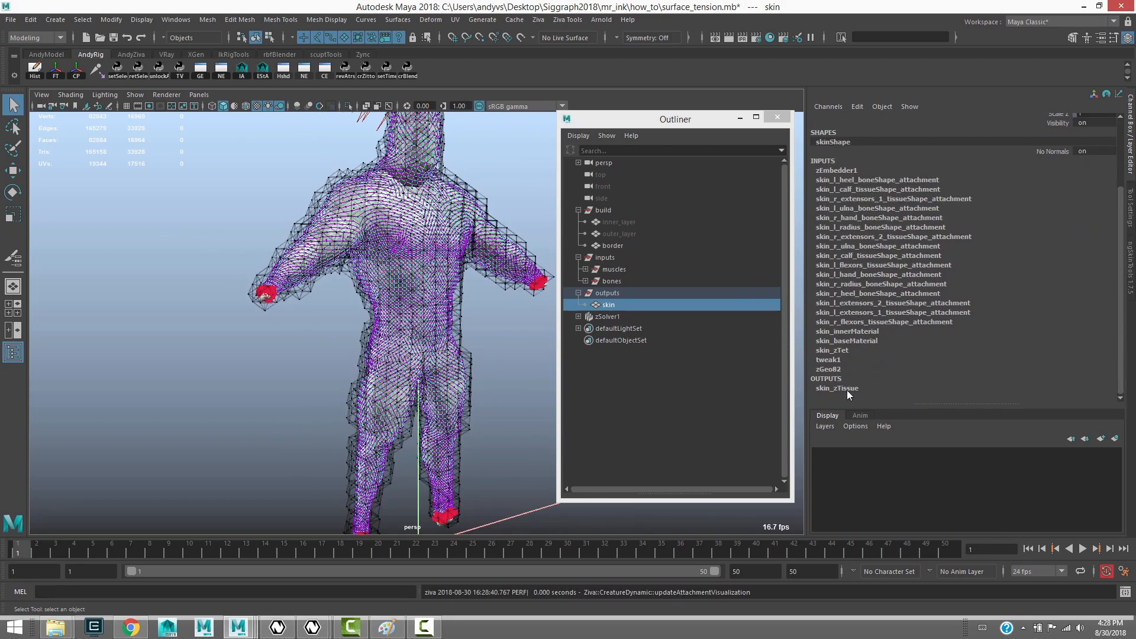
left_click(847, 388)
scroll(1124, 399, "down", 4)
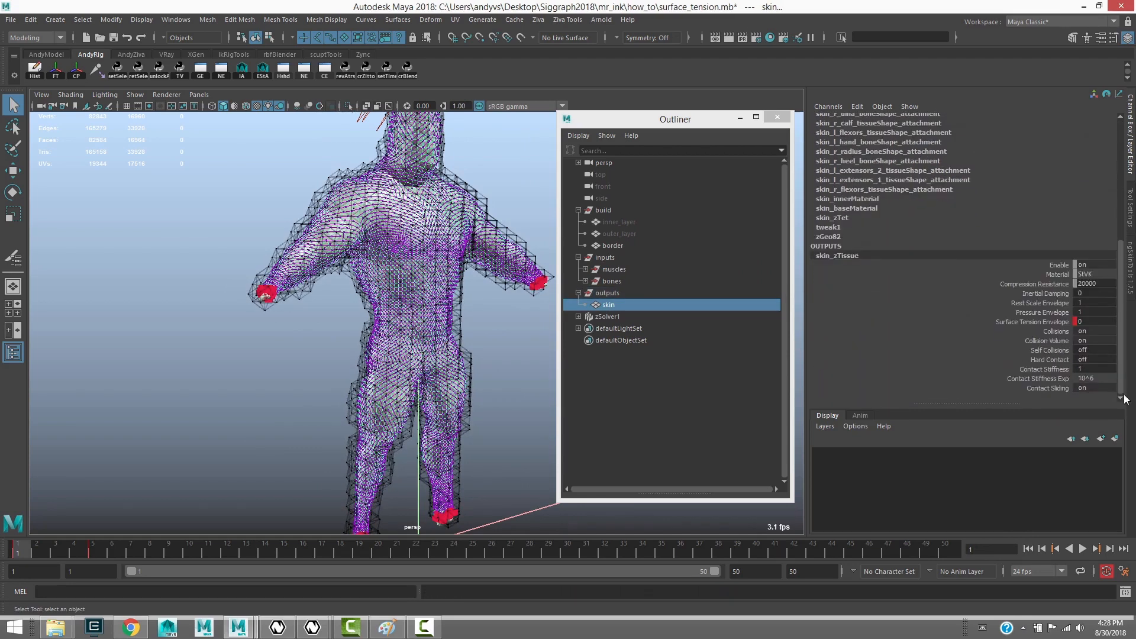
left_click(1089, 379)
left_click(1109, 484)
Add a Ziva cache and run the simulation, stopping at frame 8 with the skin deselected.
left_click(538, 19)
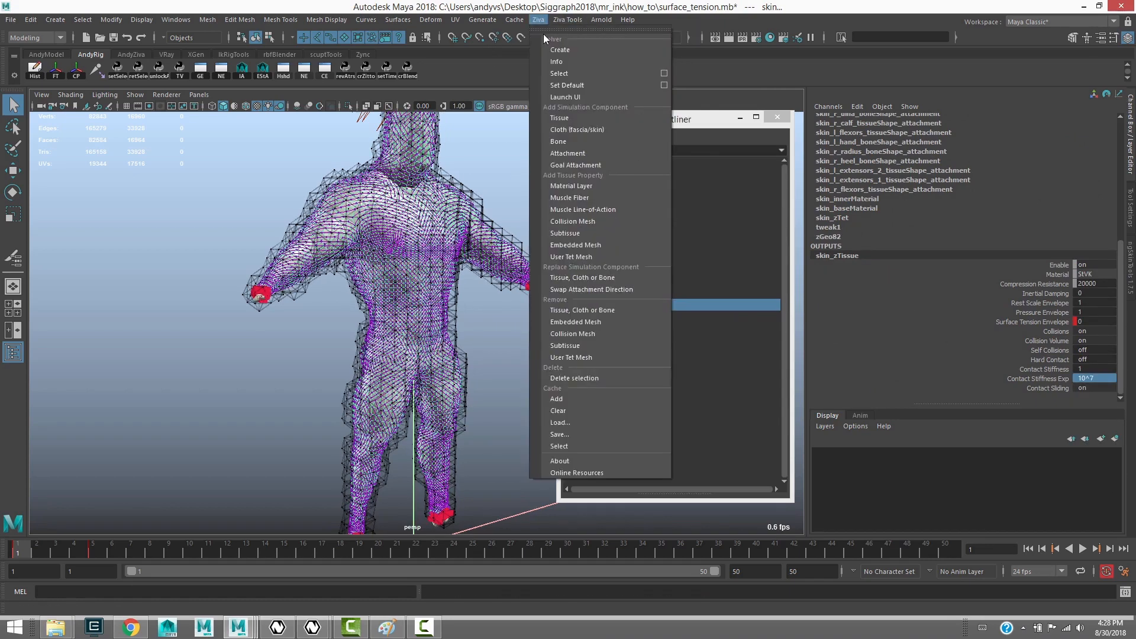
left_click(559, 399)
left_click(1082, 548)
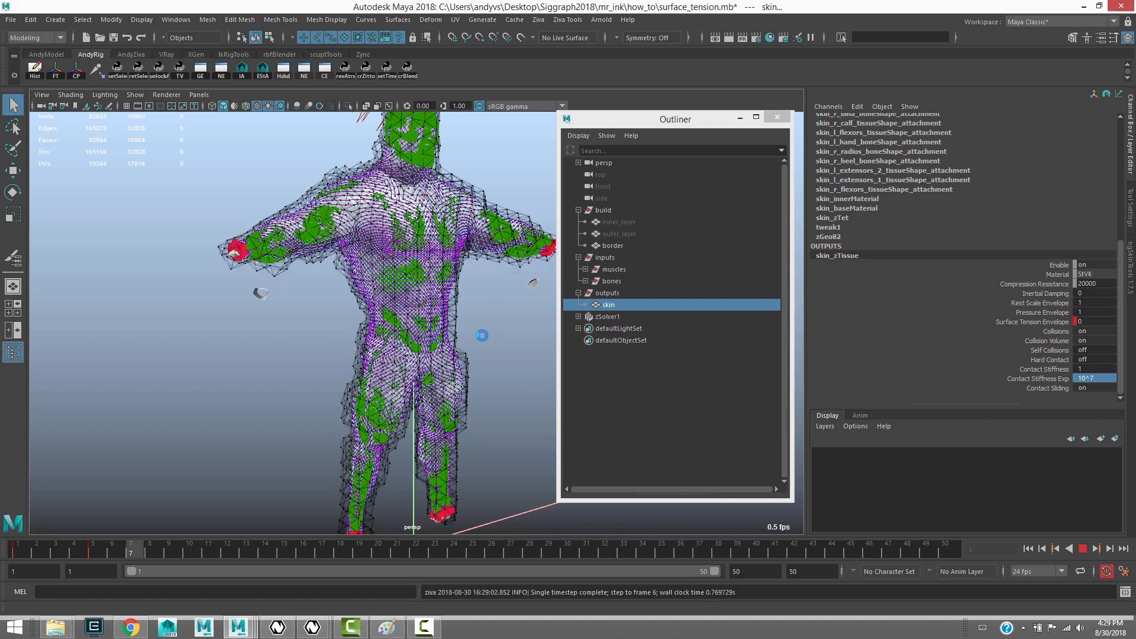
key("Escape")
left_click(500, 303)
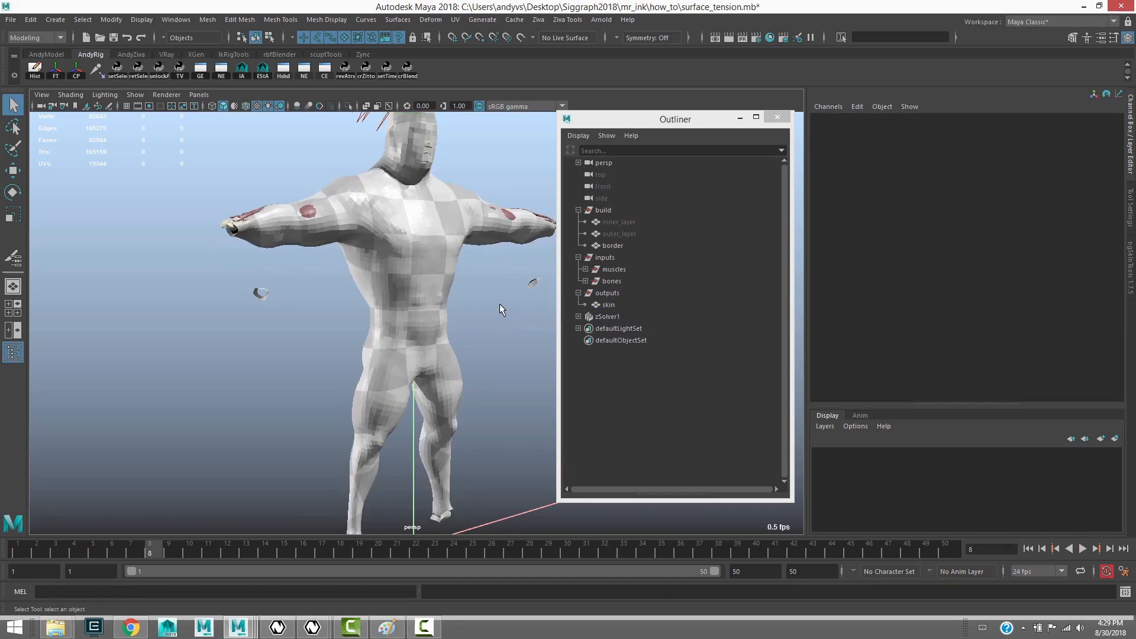
Scrub and replay the cached frames up to frame 6 to check the skin, and reselect the skin mesh.
left_click_drag(126, 552, 22, 555)
key("alt+v")
left_click(111, 549)
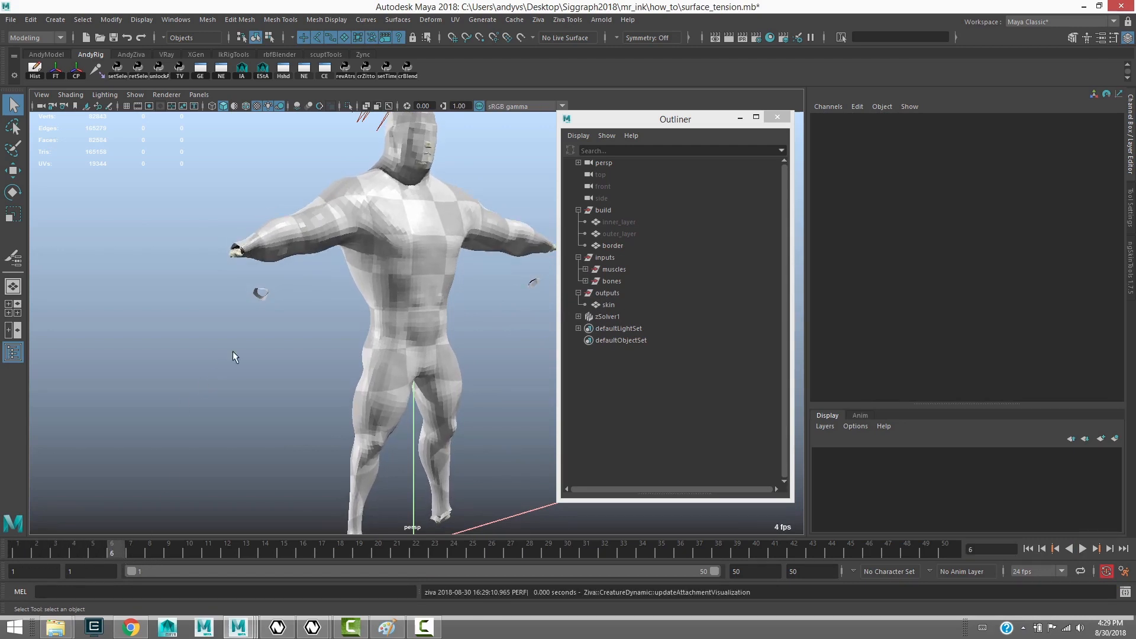
left_click_drag(254, 335, 325, 312, "alt")
left_click(362, 274)
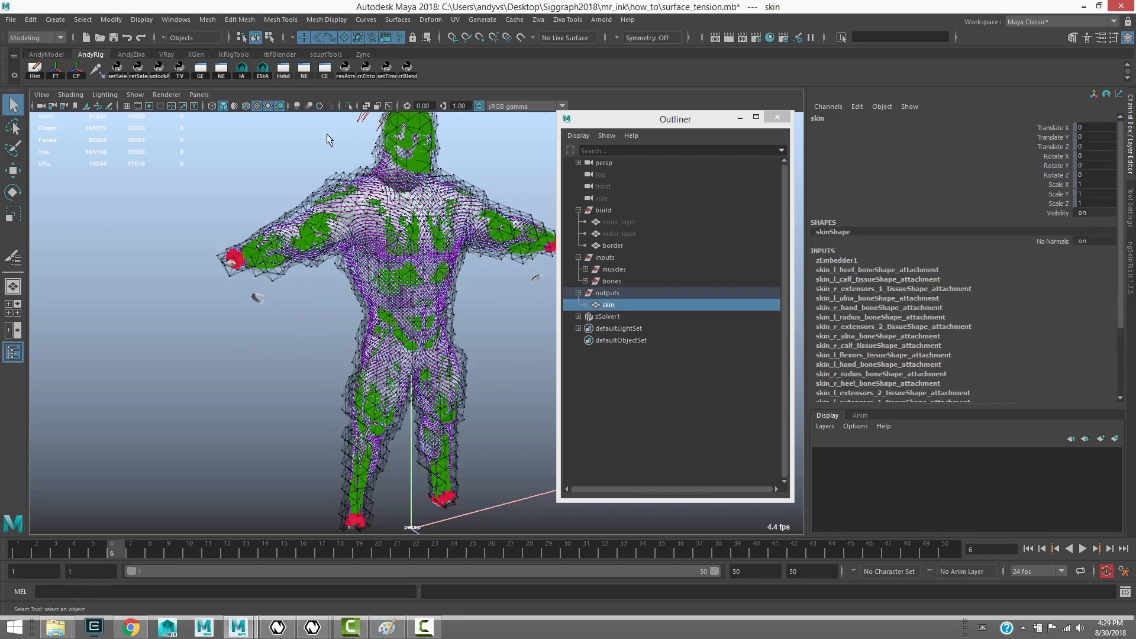
Return to frame 1, expand skin_innerMaterial and set its Pressure to 2500.
left_click(1028, 548)
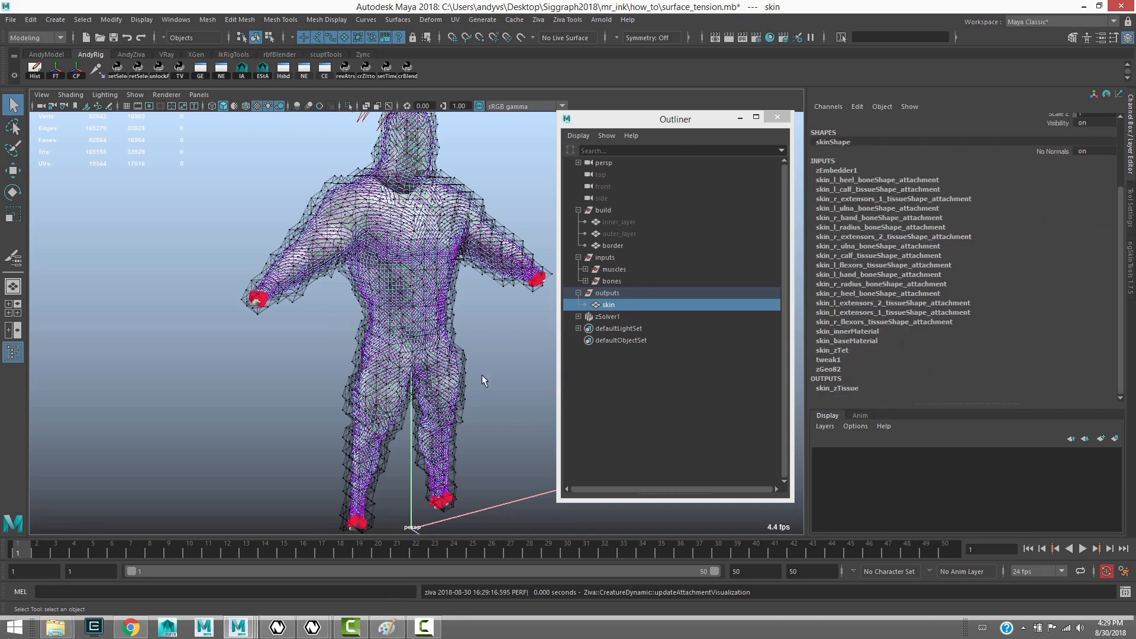
left_click(845, 332)
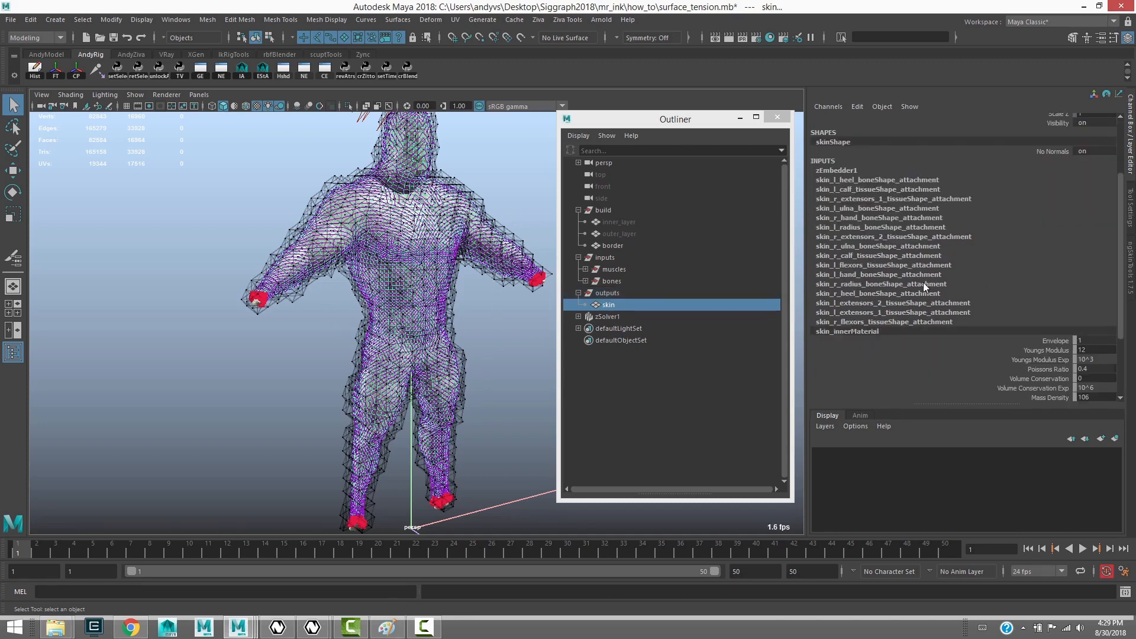
scroll(1115, 310, "down", 3)
double_click(1109, 320)
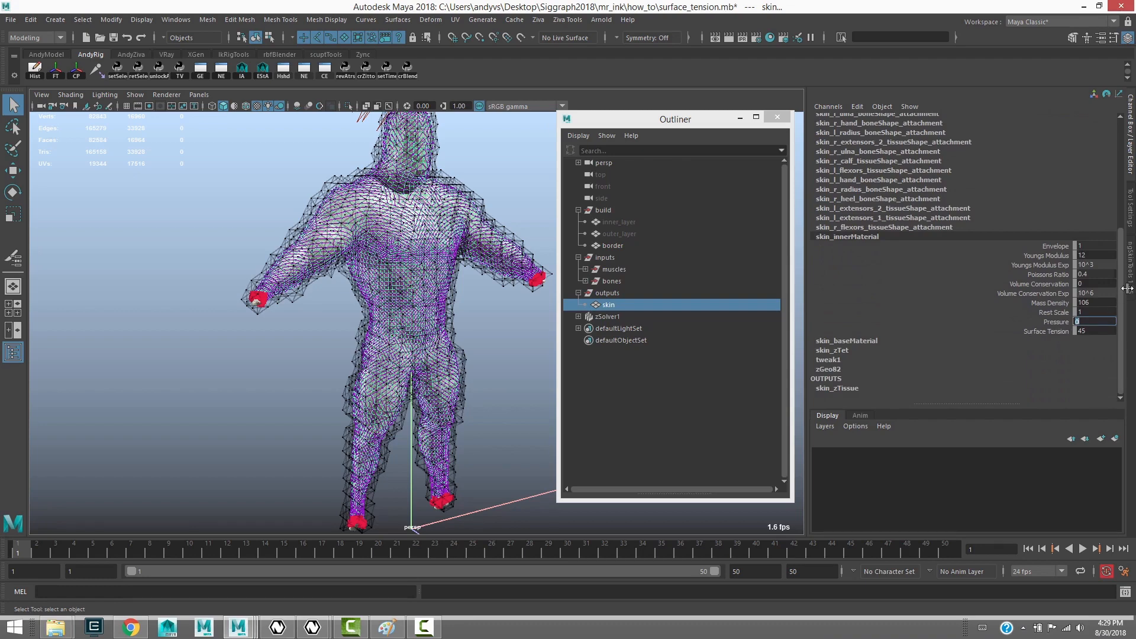
type("2500")
key("Return")
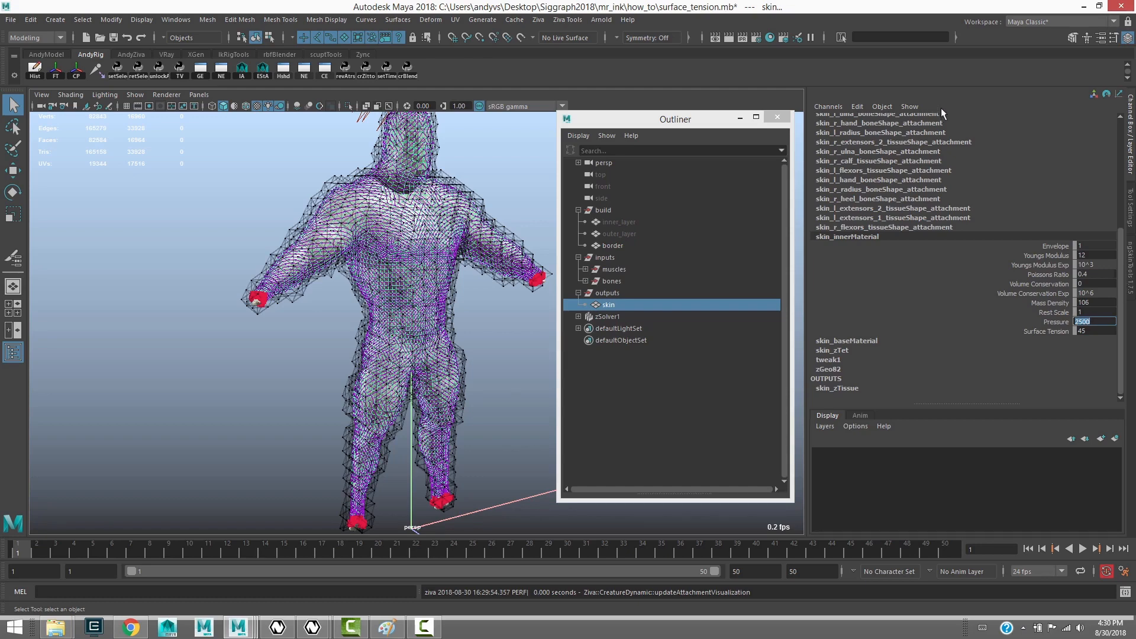
left_click(1053, 321)
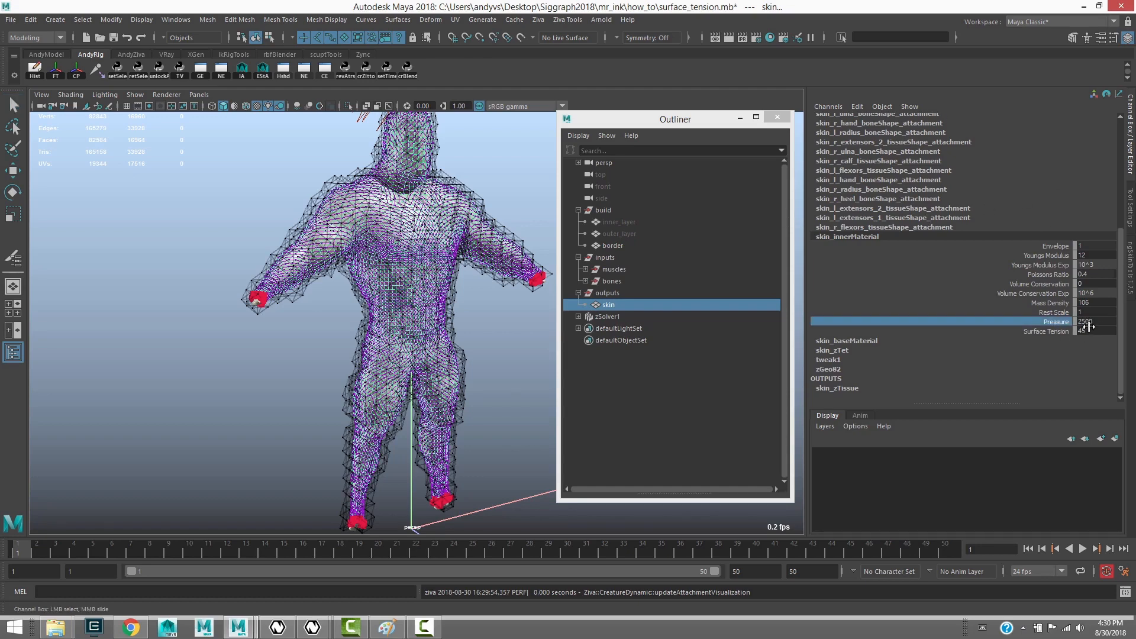
double_click(1091, 322)
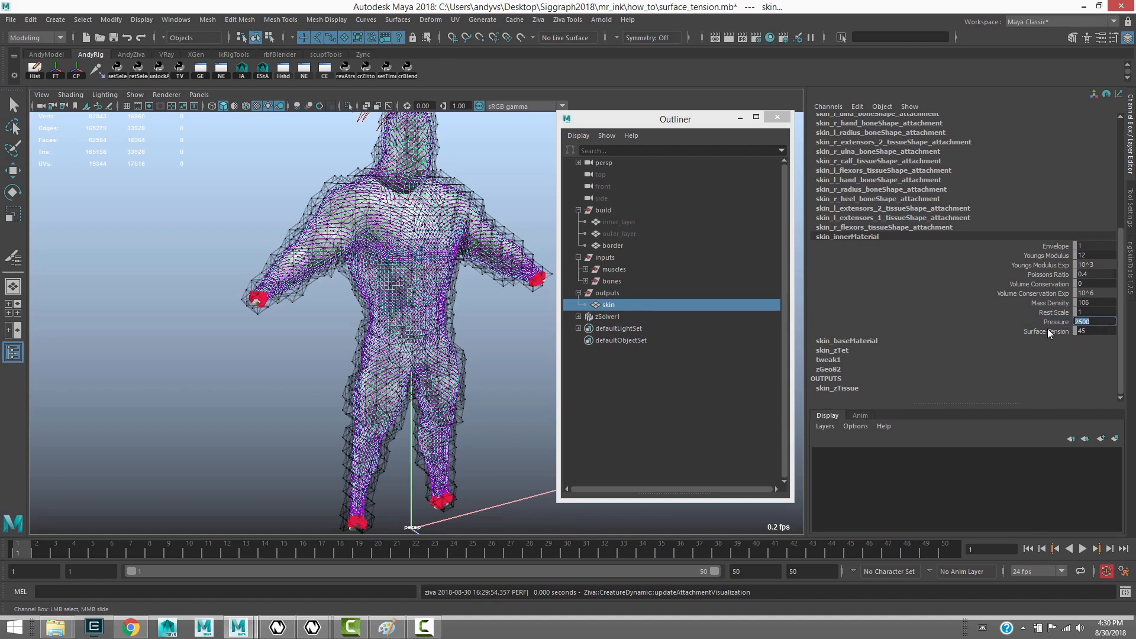
Expand skin_zTissue, set its Pressure Envelope to 0 and key it at frame 1.
left_click(844, 389)
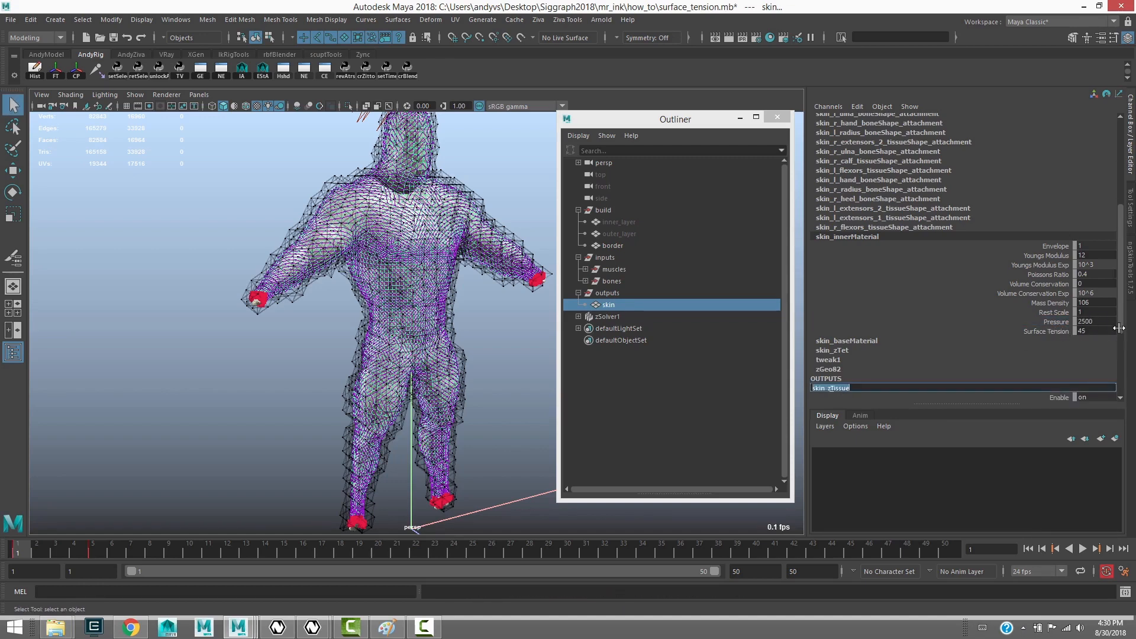
double_click(1085, 312)
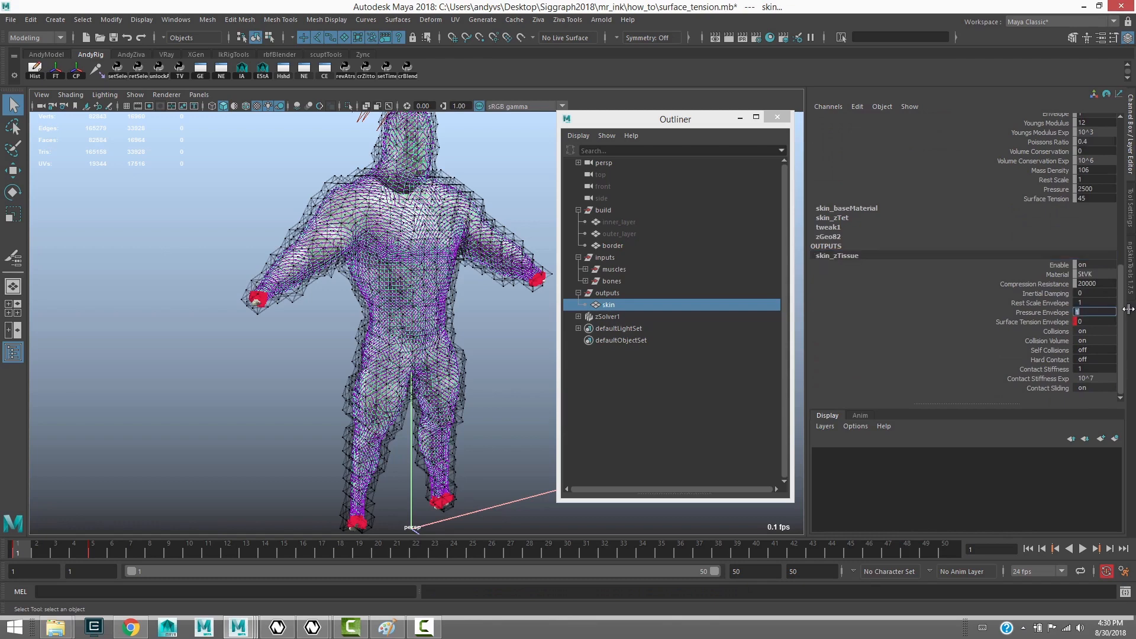
type("0")
left_click(1045, 308)
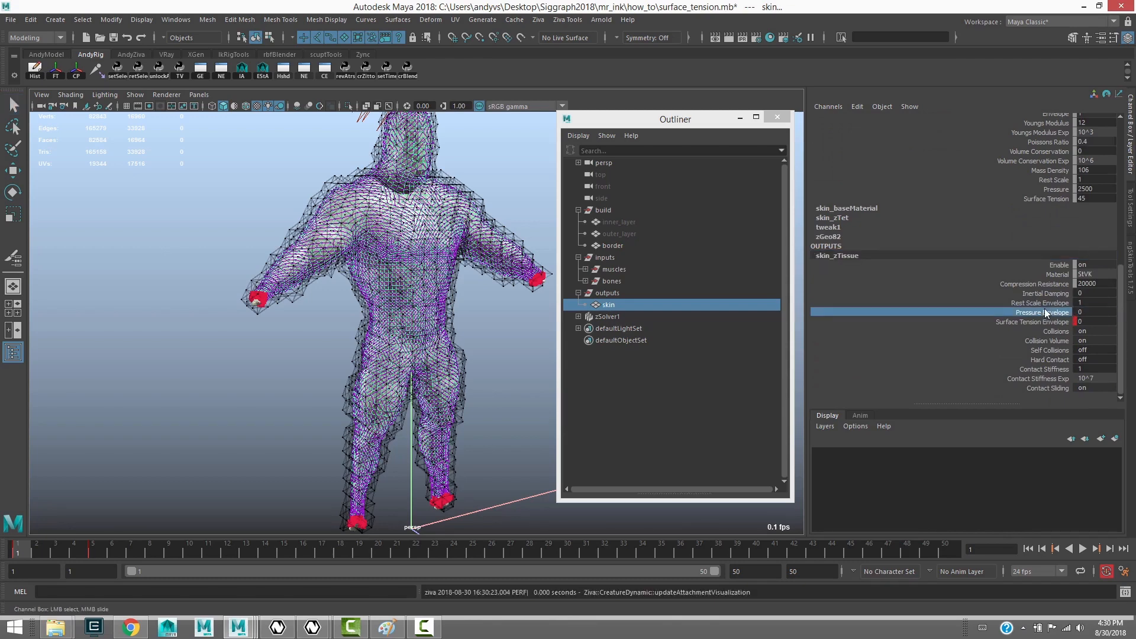
right_click(1045, 310)
left_click(1042, 27)
Key the Pressure Envelope at 1 on frame 5 and return to frame 1.
key("period")
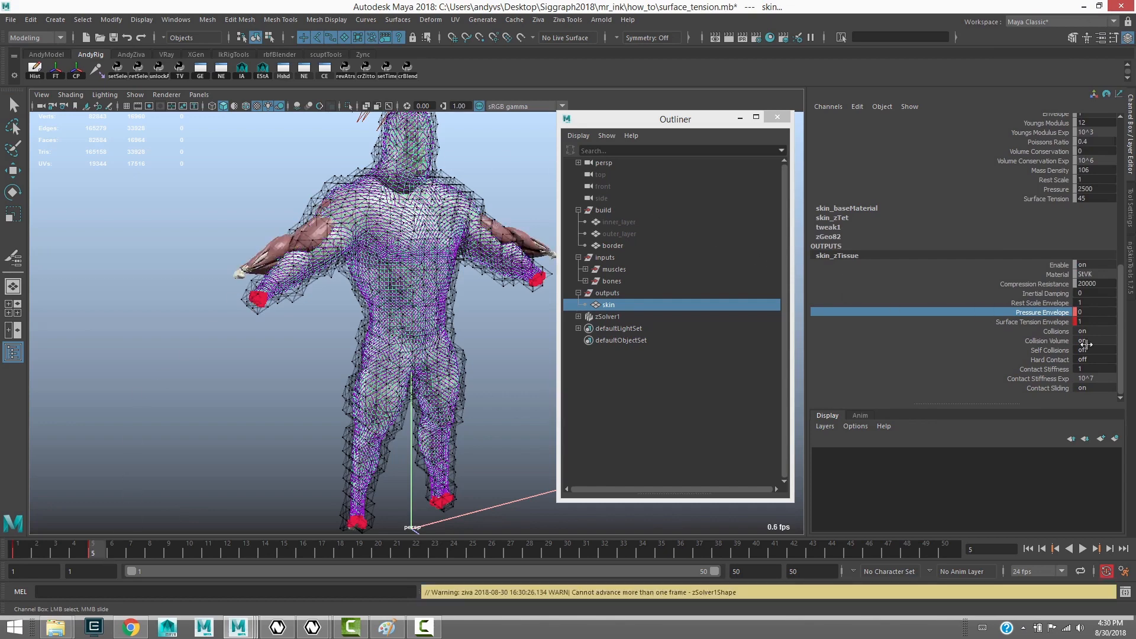
double_click(1107, 312)
type("1")
key("Return")
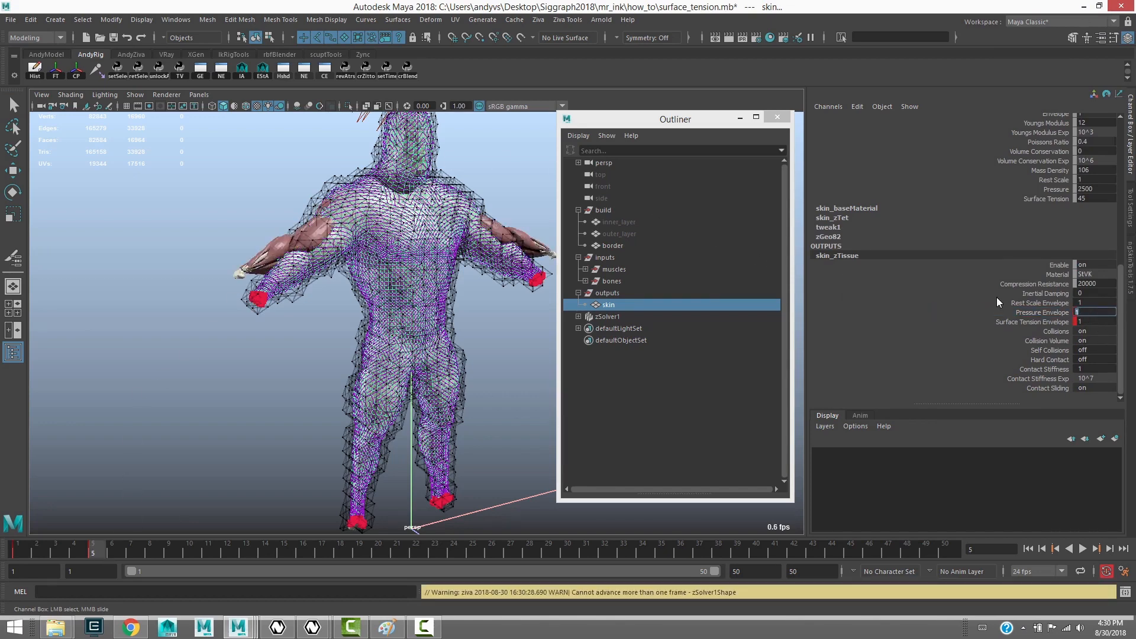
left_click(1028, 549)
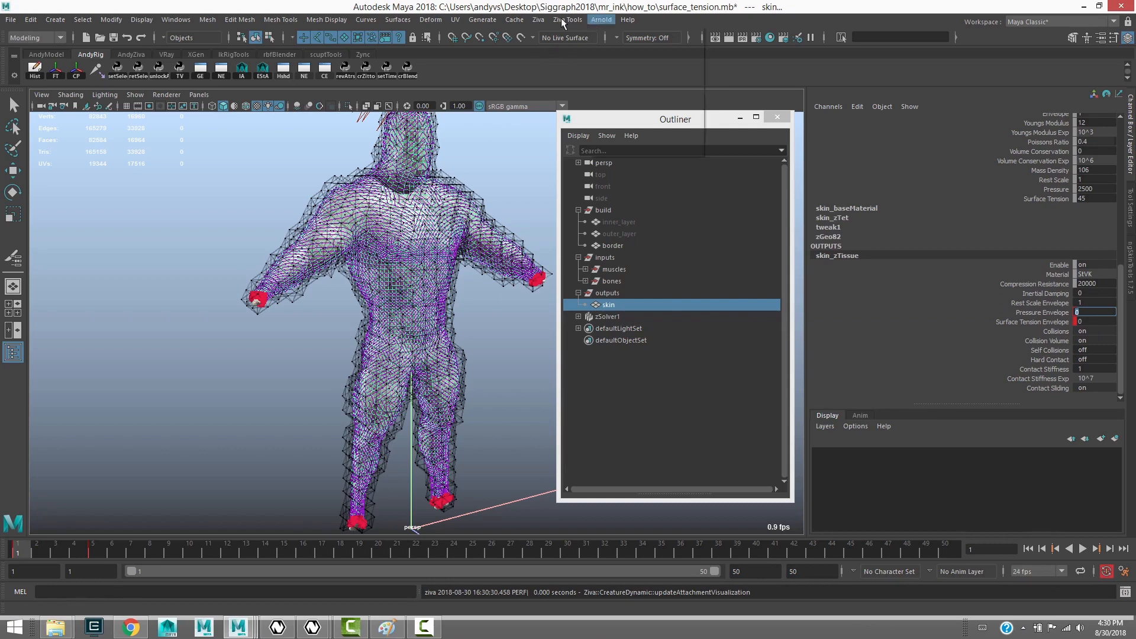
Clear the Ziva cache and rerun the simulation with the positive pressure, stopping at frame 4.
left_click(539, 19)
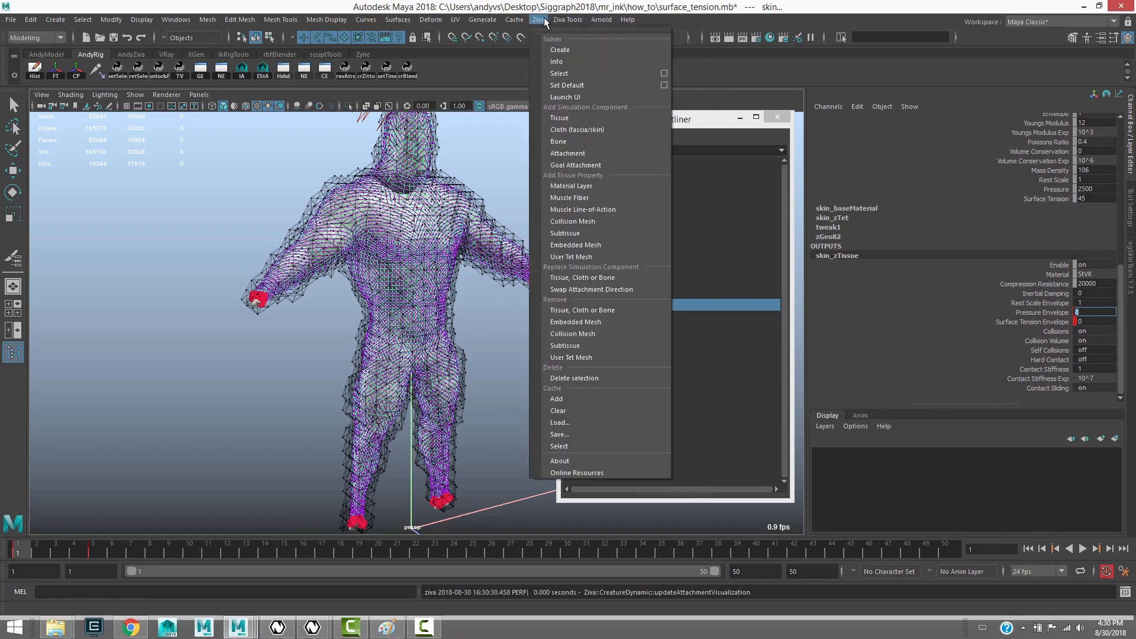
left_click(560, 410)
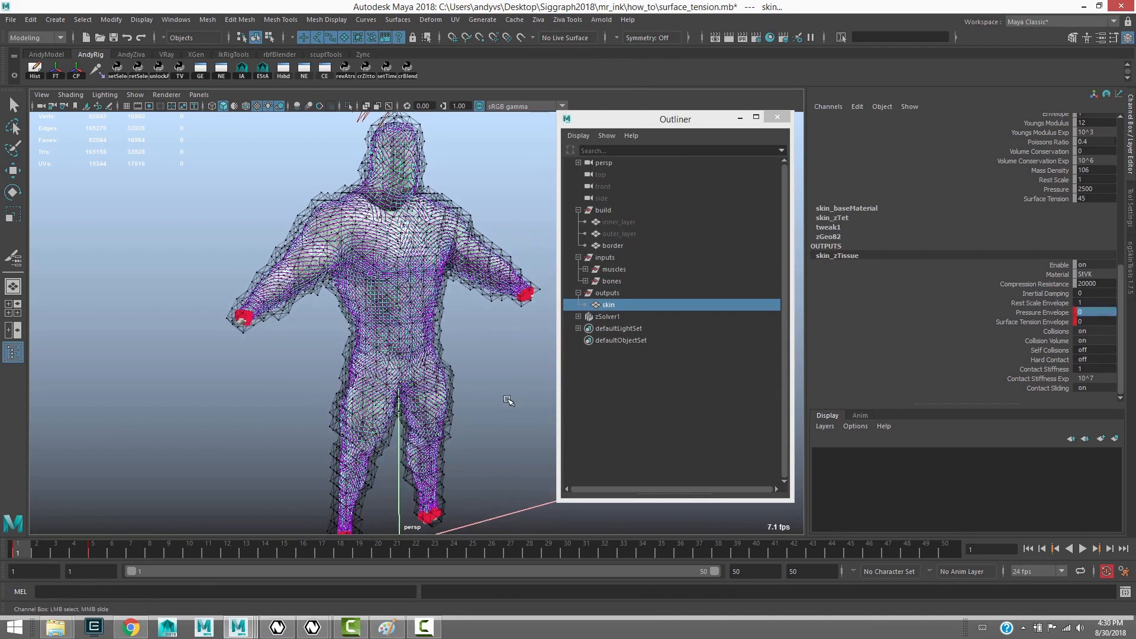
left_click(1082, 550)
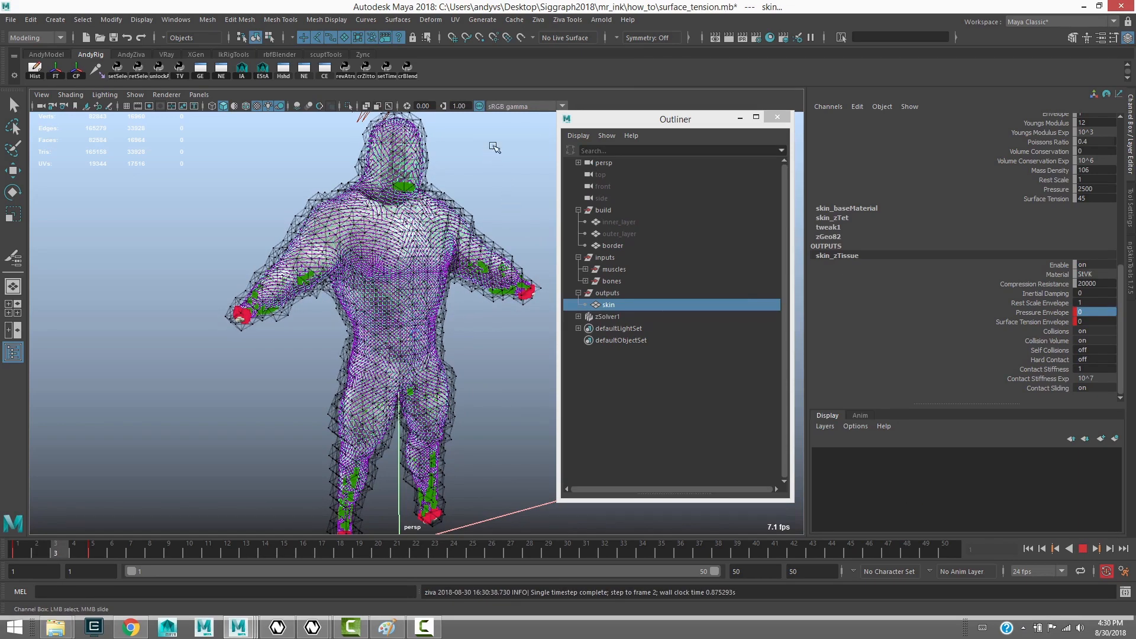
key("Escape")
left_click(487, 177)
Examine the shape of the simulated skin at frame 4 from different angles.
left_click_drag(483, 201, 447, 260, "alt")
left_click(437, 284)
left_click_drag(456, 314, 487, 326, "alt")
left_click(517, 153)
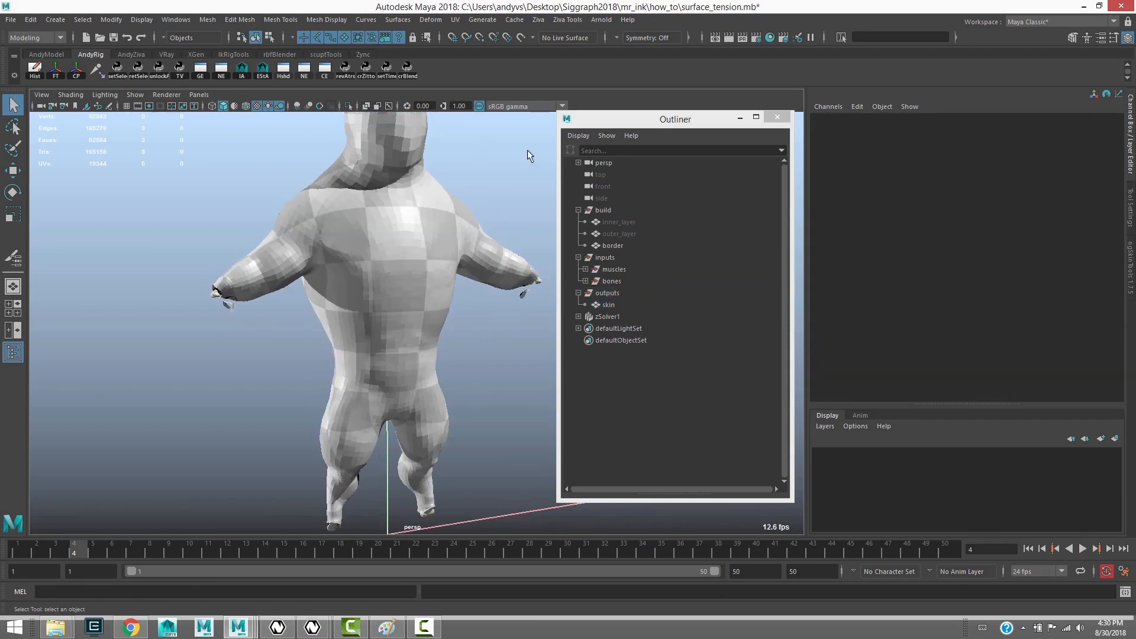
Return to frame 1, reselect the skin and set the Pressure of skin_innerMaterial to -2500.
key("alt+shift+v")
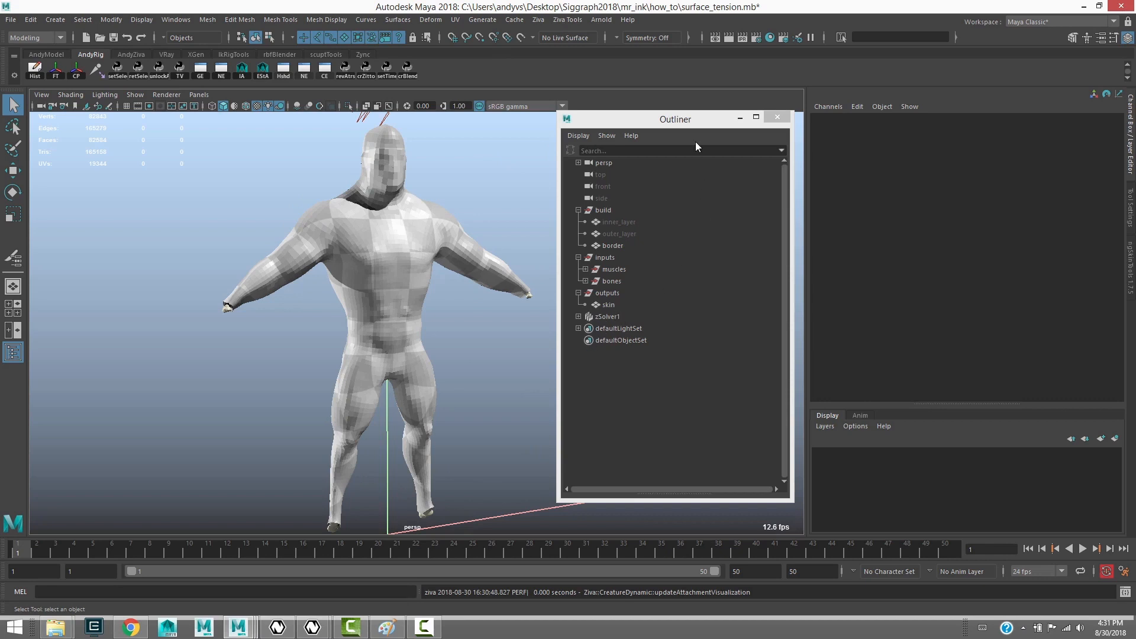
left_click(611, 303)
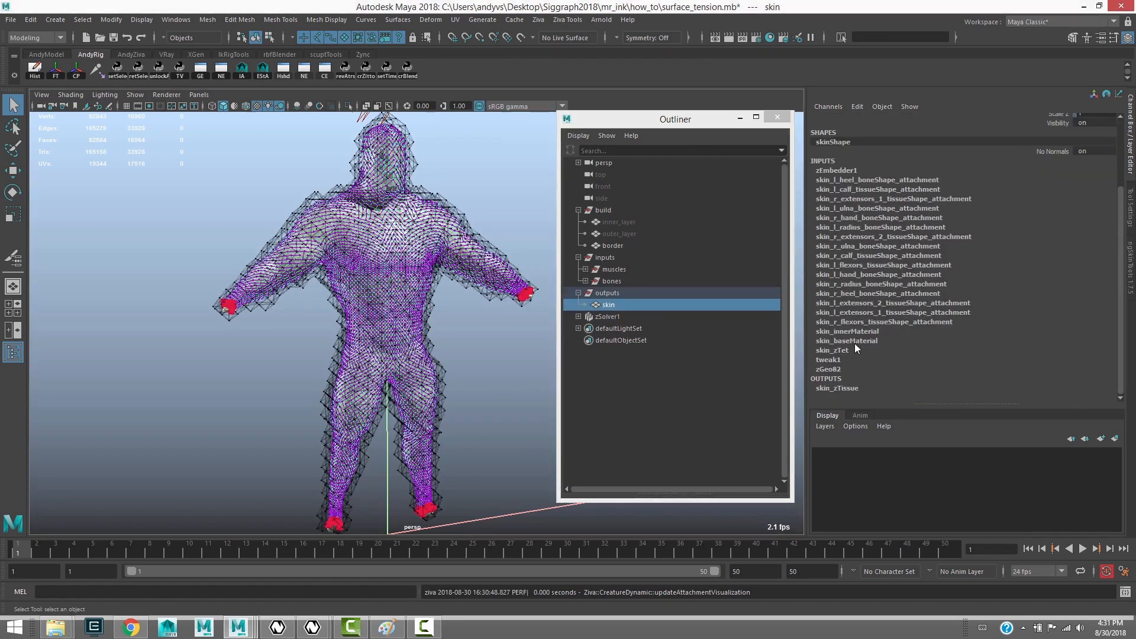
left_click(852, 332)
left_click_drag(1121, 343, 1120, 385)
left_click(1084, 327)
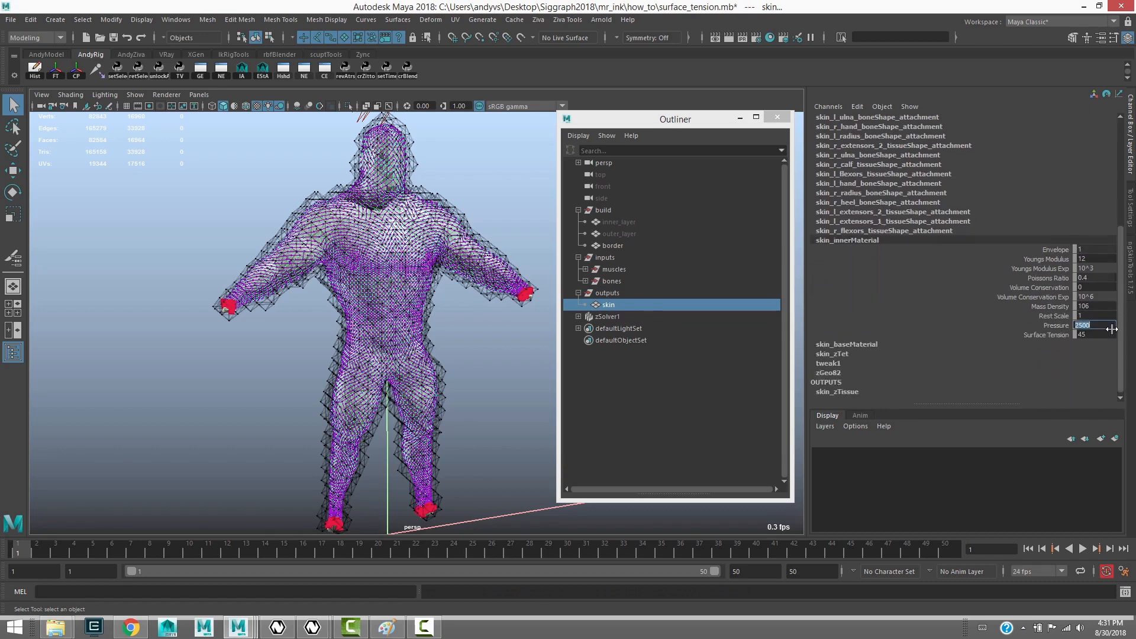
key("Left")
type("-")
key("Return")
Clear the Ziva cache and rerun the simulation with the negative pressure, stopping at frame 10 and deselecting the skin.
left_click_drag(454, 375, 466, 362, "alt")
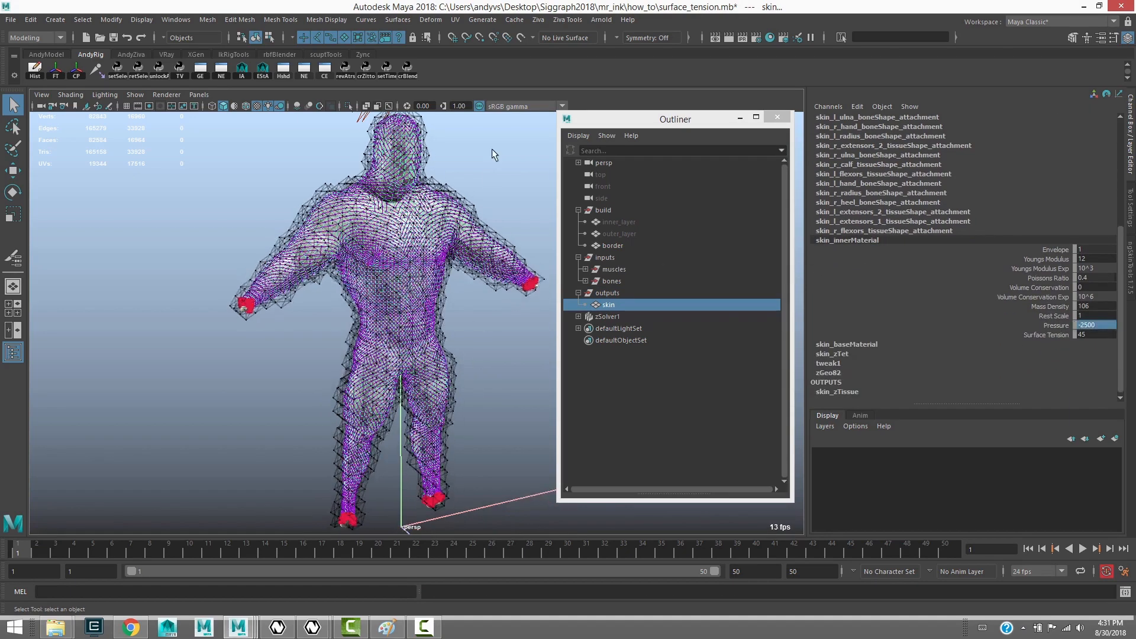
left_click(538, 19)
left_click(563, 413)
left_click(1082, 548)
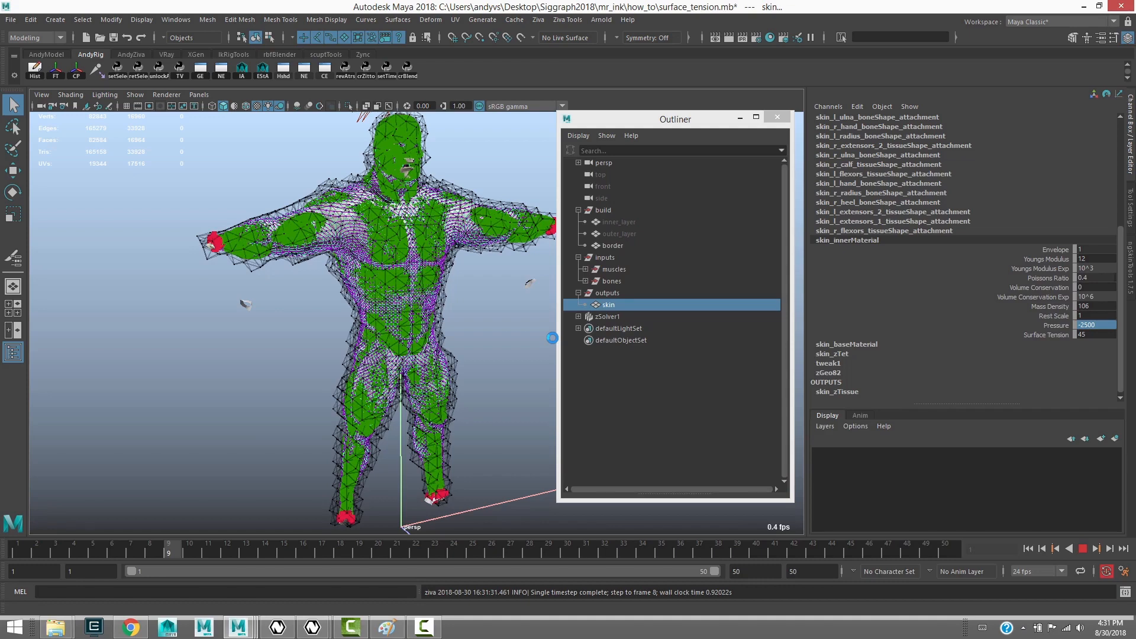
key("Escape")
left_click(485, 301)
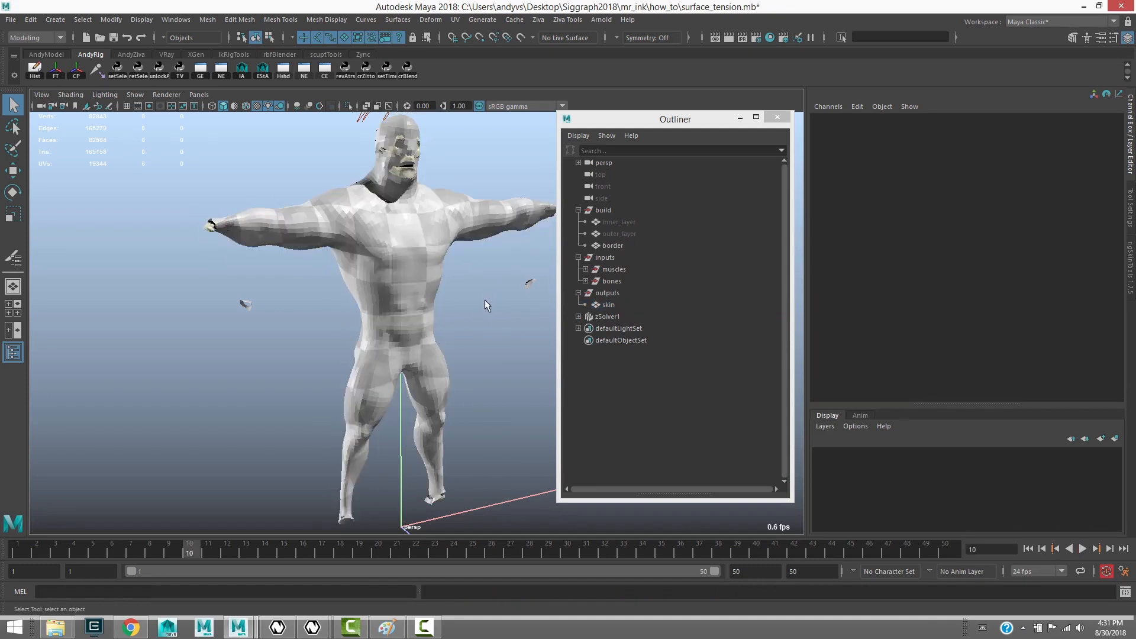
Scrub through the simulated frames up to frame 10 and examine the skin's fit over the body from different angles.
left_click_drag(455, 308, 278, 136, "alt")
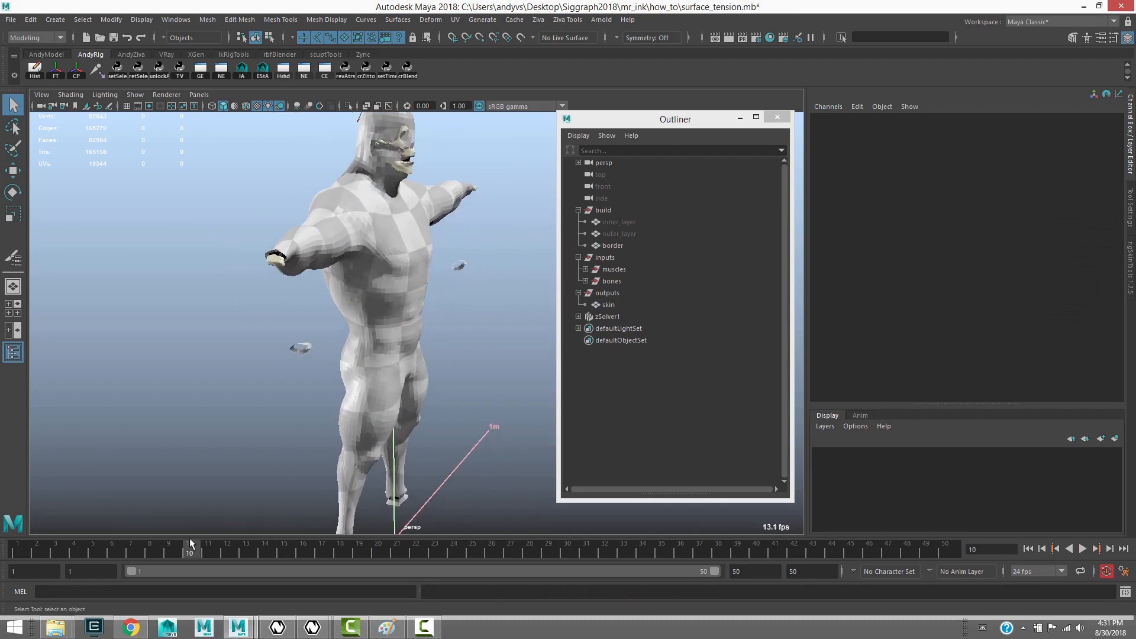
left_click_drag(144, 550, 169, 550)
left_click_drag(274, 415, 438, 416, "alt")
middle_click_drag(439, 416, 271, 386, "alt")
left_click_drag(271, 385, 302, 436, "alt")
middle_click_drag(301, 436, 300, 491, "alt")
mouse_move(114, 550)
left_mouse_down()
mouse_move(88, 553)
mouse_move(187, 541)
left_mouse_up()
mouse_move(405, 342)
left_mouse_down("alt")
mouse_move(451, 332)
mouse_move(442, 300)
mouse_move(467, 331)
mouse_move(414, 355)
left_mouse_up("alt")
Select the skin and examine its simulation mesh and contact areas on the torso, legs and back at frame 10.
left_click(437, 297)
mouse_move(414, 355)
right_mouse_down("alt")
mouse_move(464, 364)
mouse_move(424, 354)
right_mouse_up("alt")
left_click_drag(424, 354, 481, 343, "alt")
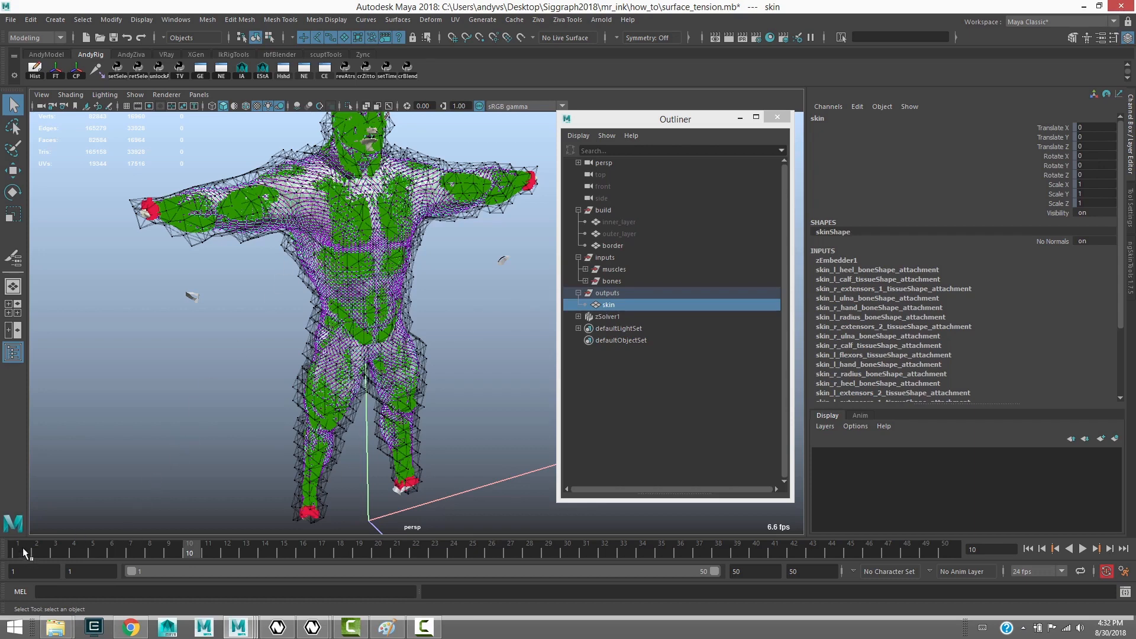
left_click_drag(332, 371, 299, 370, "alt")
middle_click_drag(299, 370, 290, 322, "alt")
right_click_drag(290, 323, 375, 398, "alt")
left_click_drag(375, 398, 371, 395, "alt")
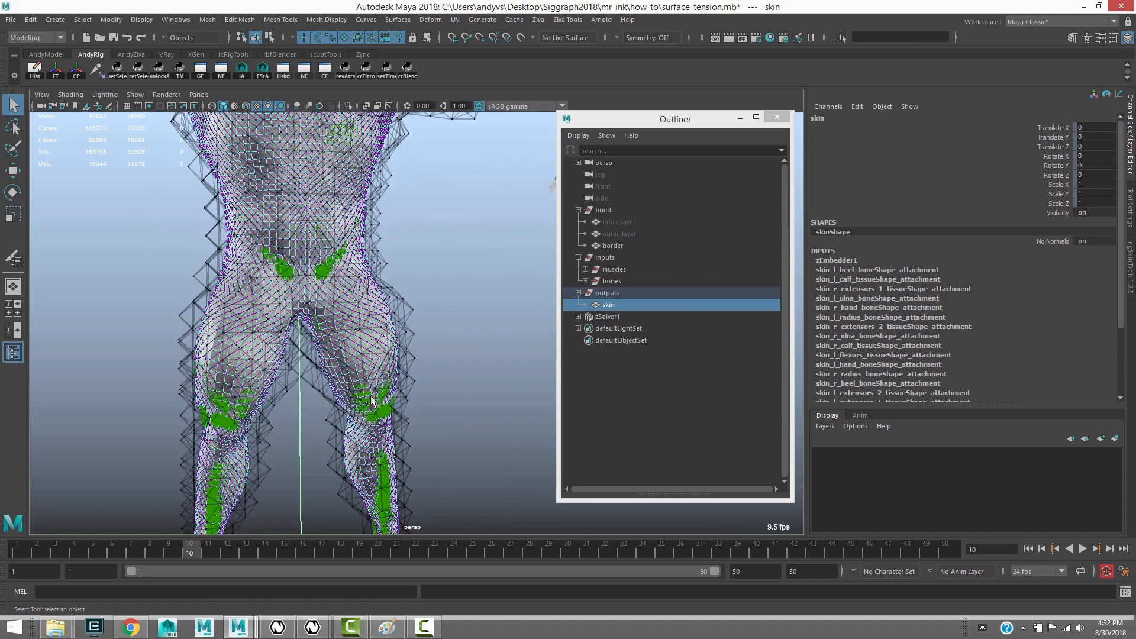
middle_click_drag(307, 336, 316, 287, "alt")
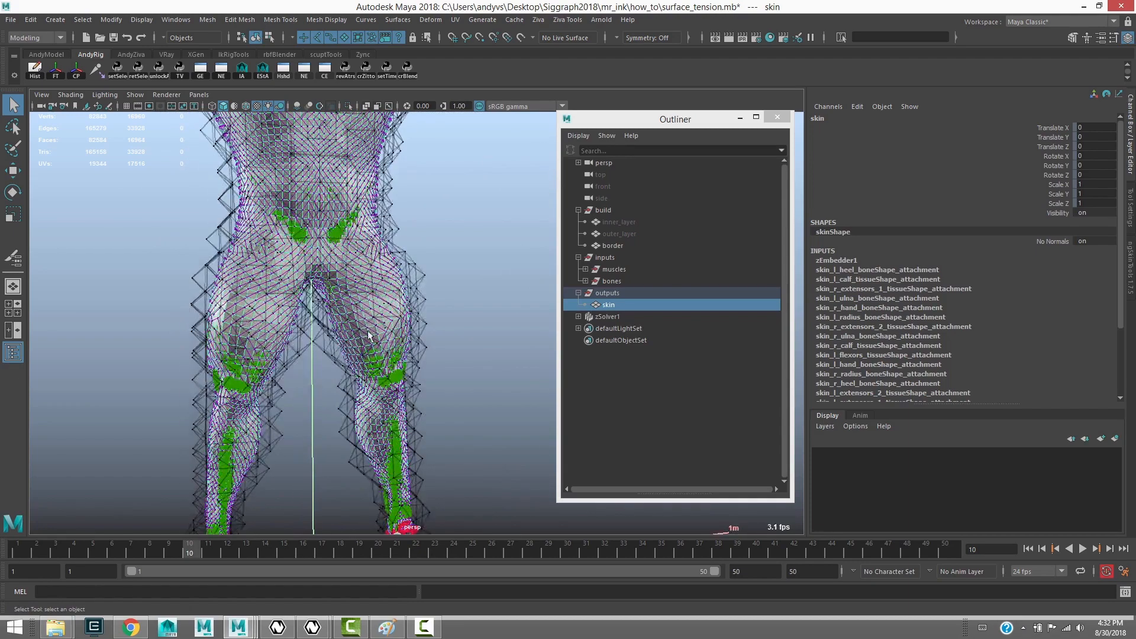
right_click_drag(361, 343, 260, 308, "alt")
middle_click_drag(260, 309, 266, 364, "alt")
left_click_drag(259, 364, 368, 379, "alt")
middle_click_drag(368, 379, 252, 347, "alt")
left_click_drag(251, 347, 277, 259, "alt")
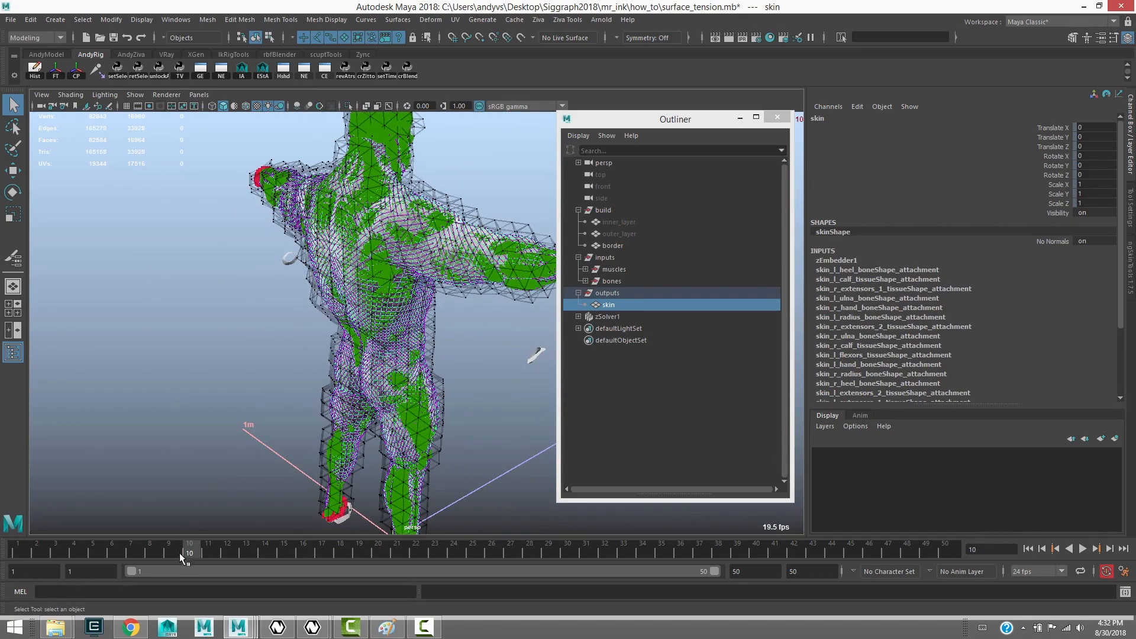
Return to frame 1, deselect the skin and scrub the simulation forward to frame 10 to compare its shape.
left_click(22, 556)
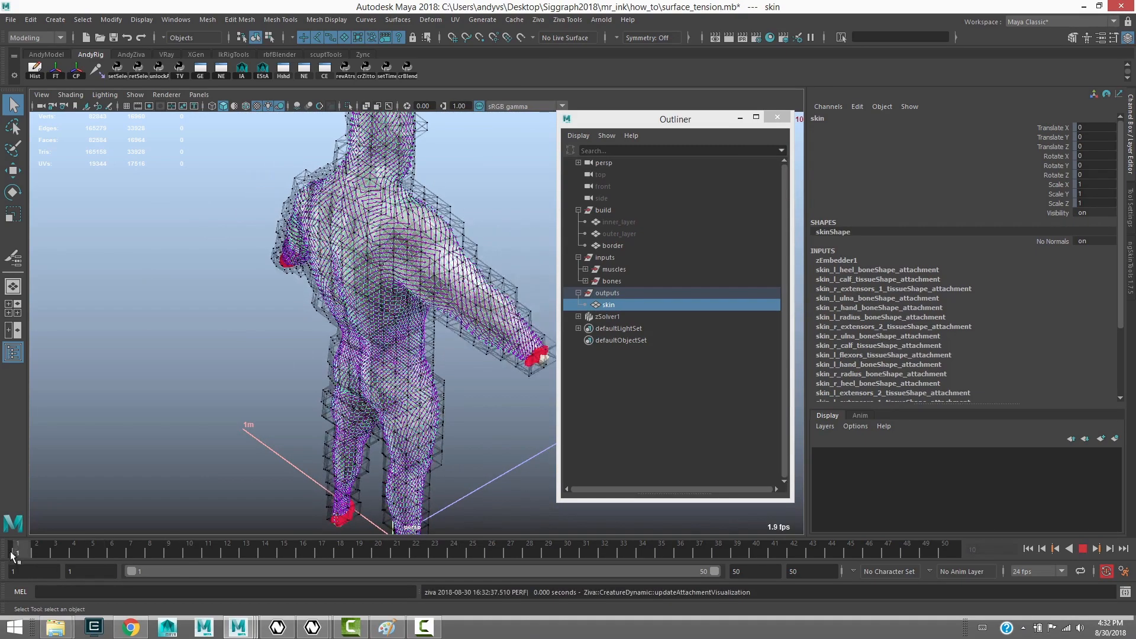
left_click(173, 437)
left_click_drag(72, 551, 201, 532)
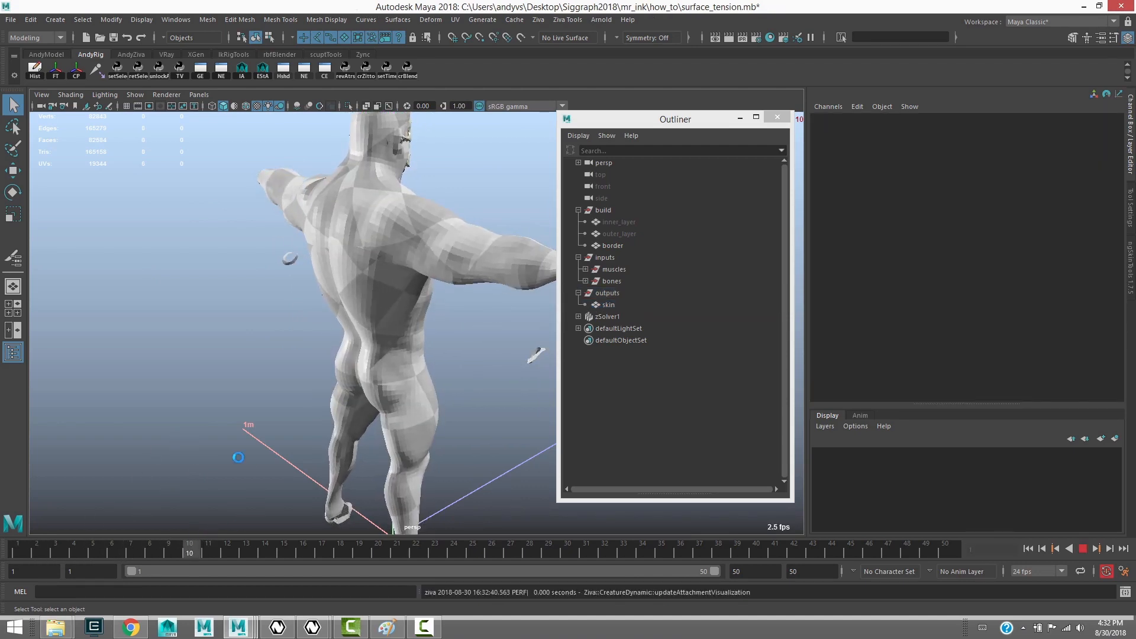
Select the stray border mesh at the wrists and hide it, leaving the skin in view from the front.
left_click(289, 260)
key("ctrl+h")
left_click_drag(213, 290, 225, 356, "alt")
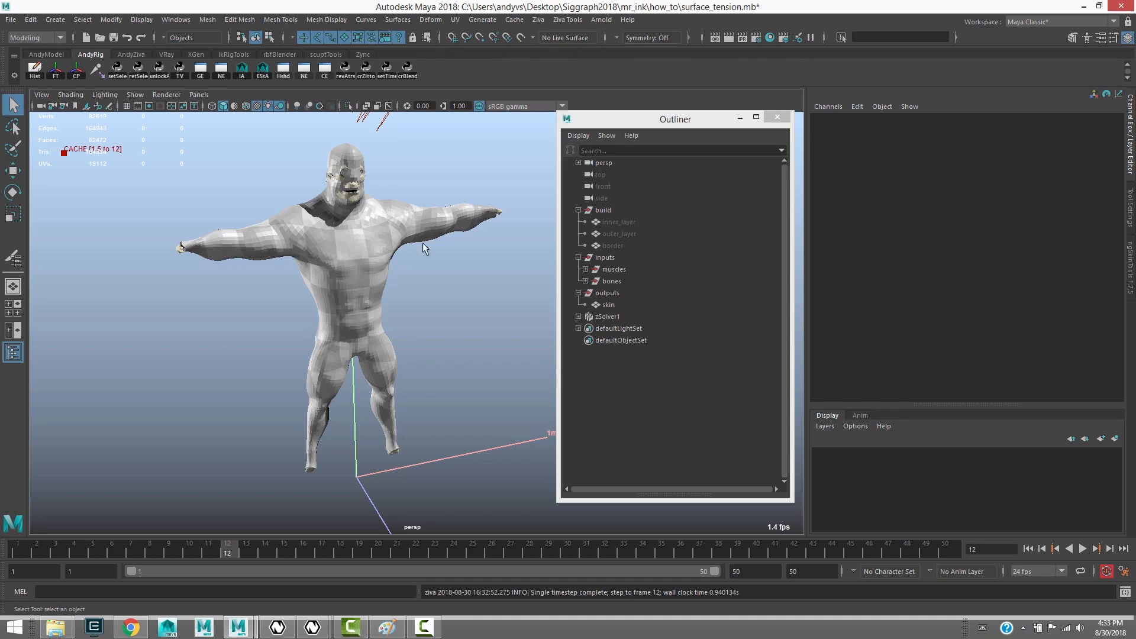
Select the skin and examine its simulation mesh and contact areas at frame 12, finishing with the skin deselected.
left_click(291, 264)
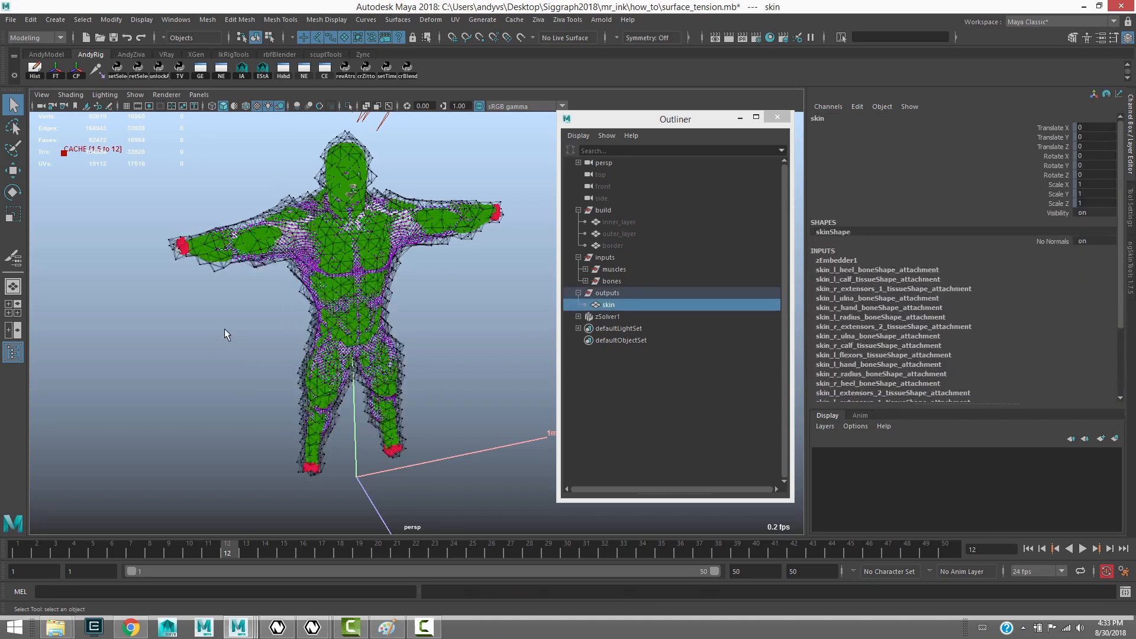
key("f")
left_click_drag(295, 334, 296, 290, "alt")
right_click_drag(296, 290, 300, 220, "alt")
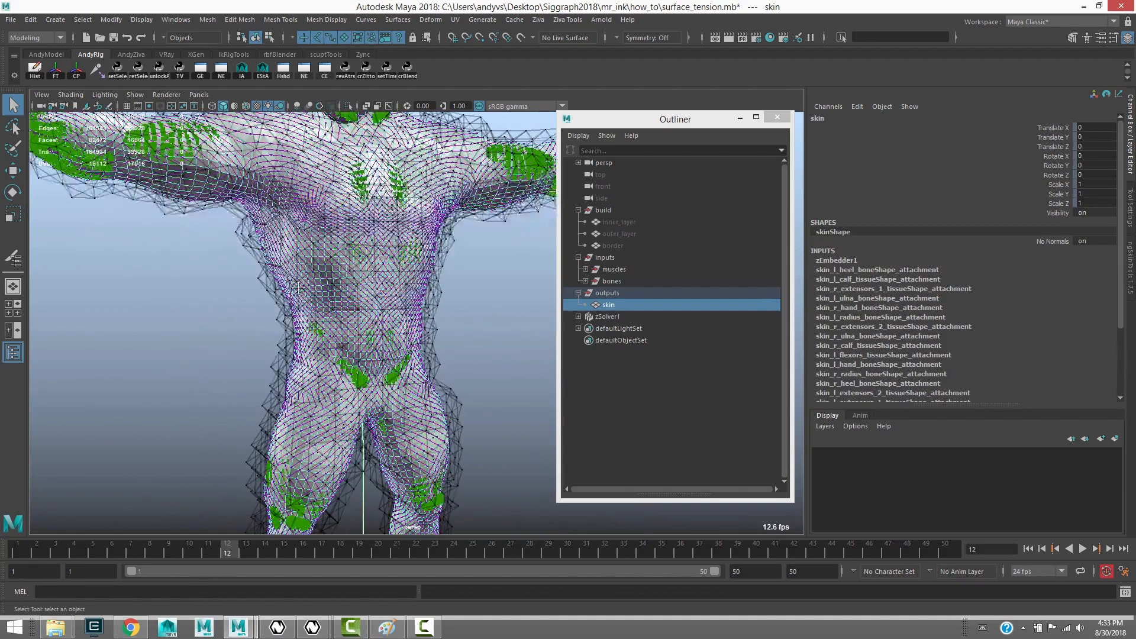
middle_click_drag(300, 220, 308, 244, "alt")
right_click_drag(295, 286, 268, 271, "alt")
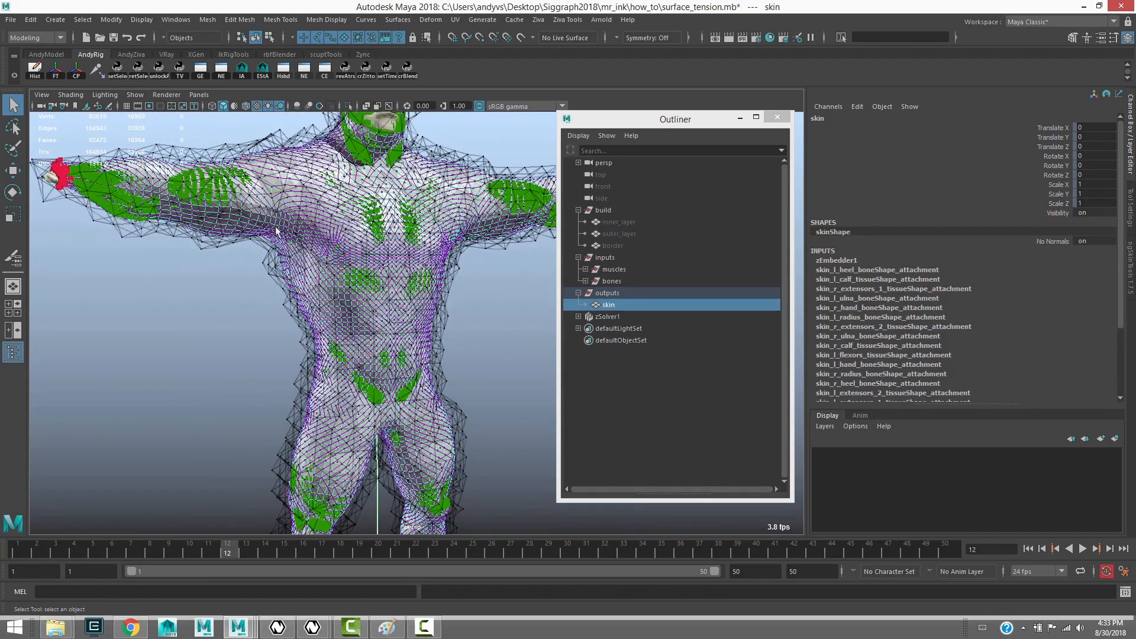
left_click(249, 318)
left_click(292, 274)
right_click_drag(306, 300, 279, 349, "alt")
left_click(300, 329)
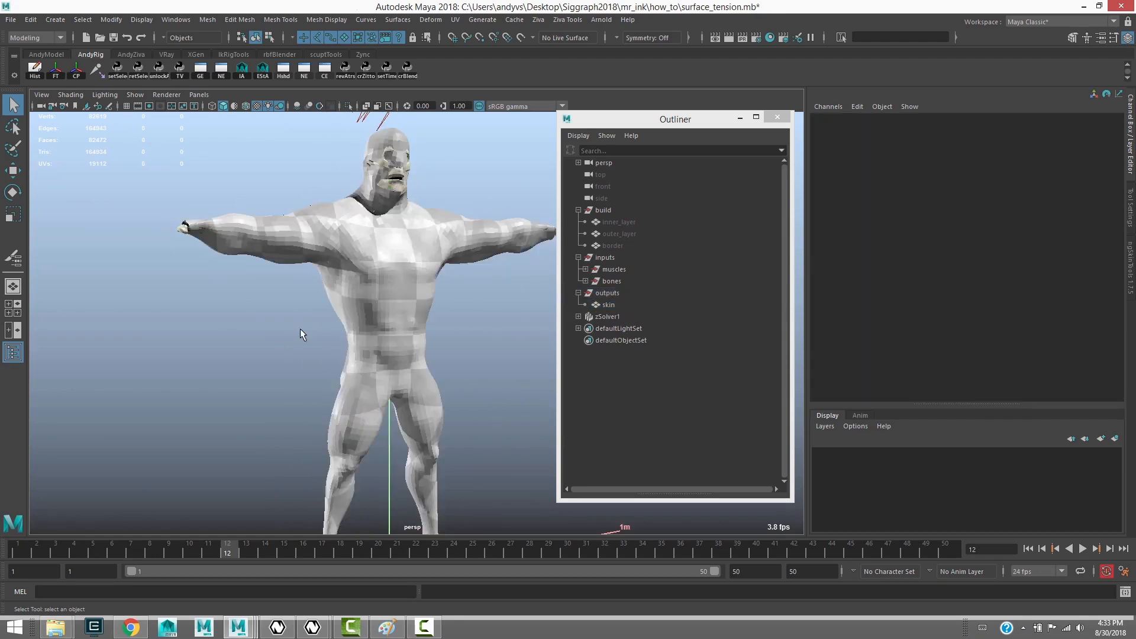